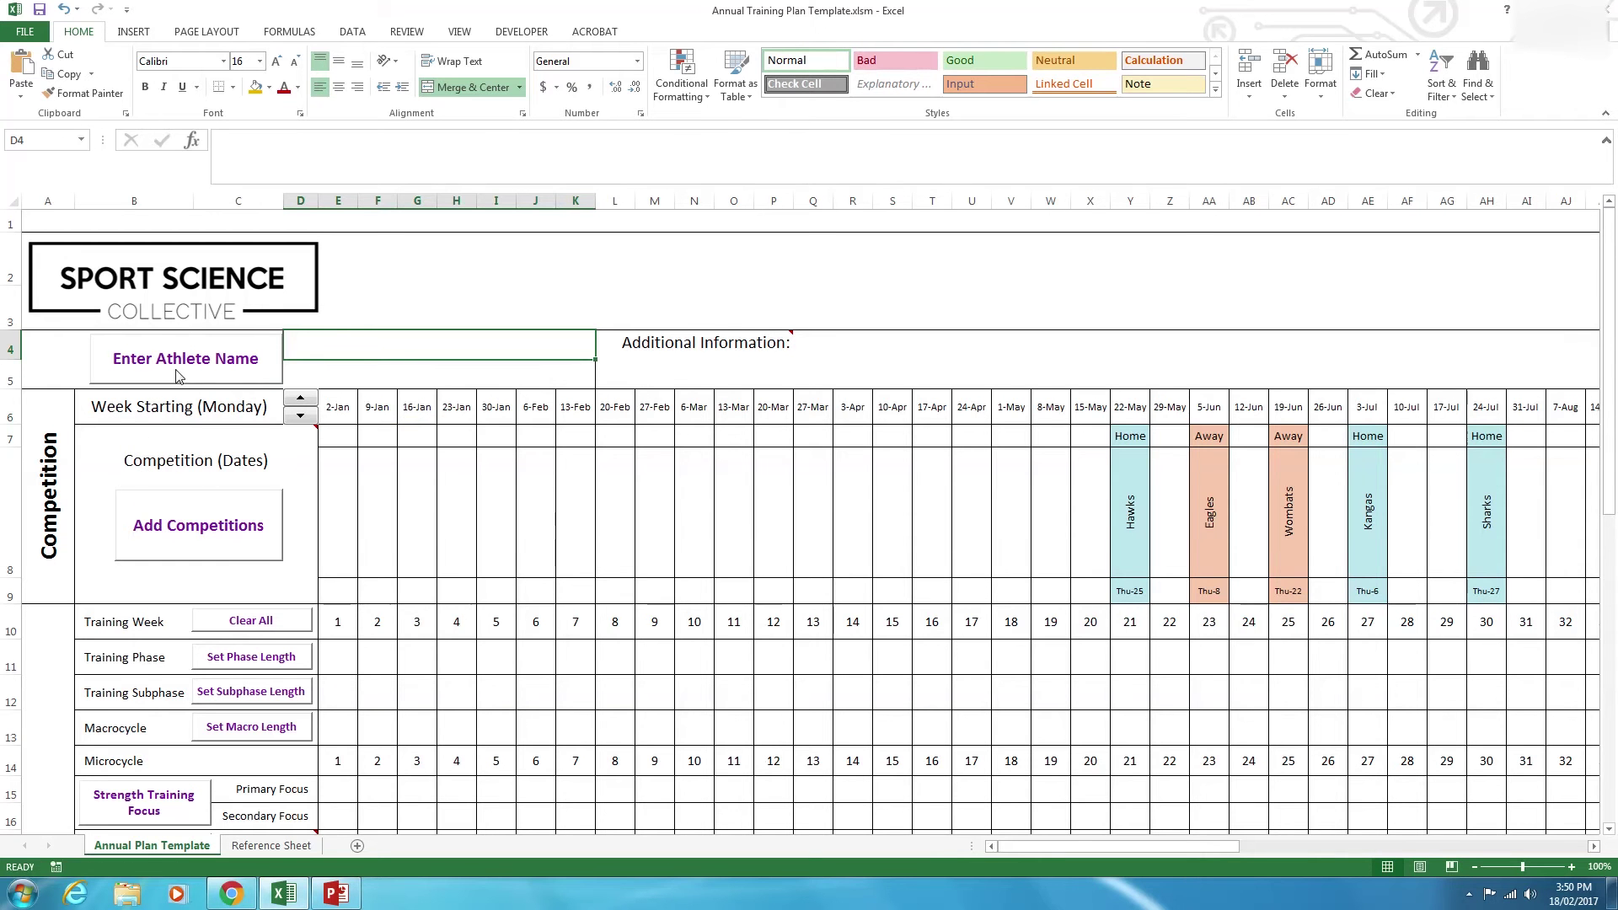
Enter the athlete's full name in the Name box and confirm it.
click(228, 371)
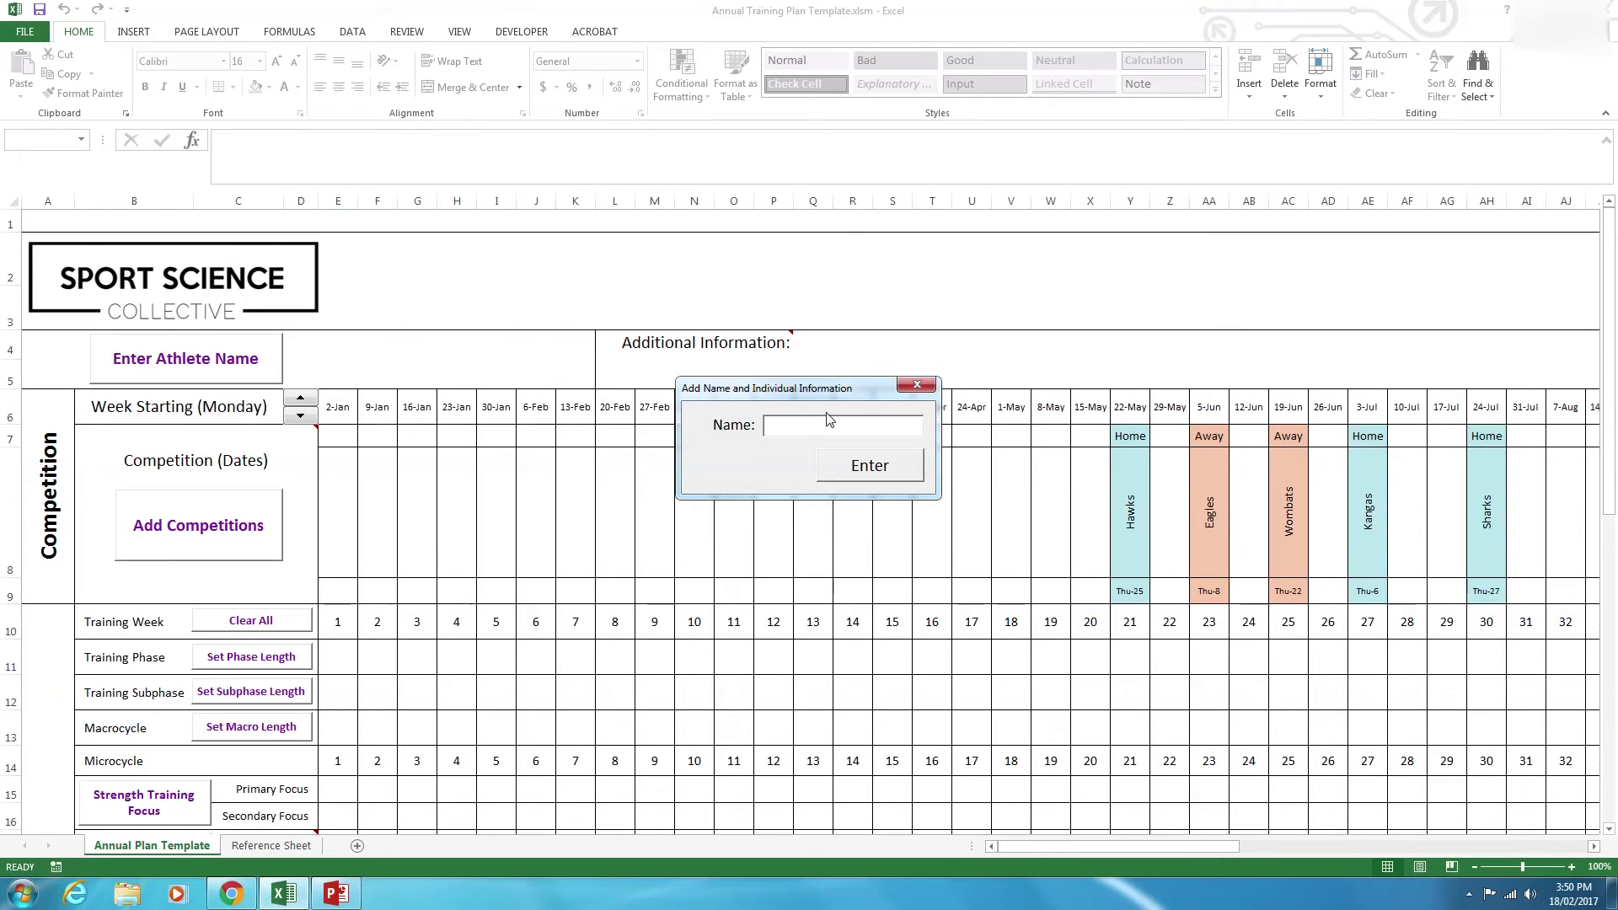
key(Return)
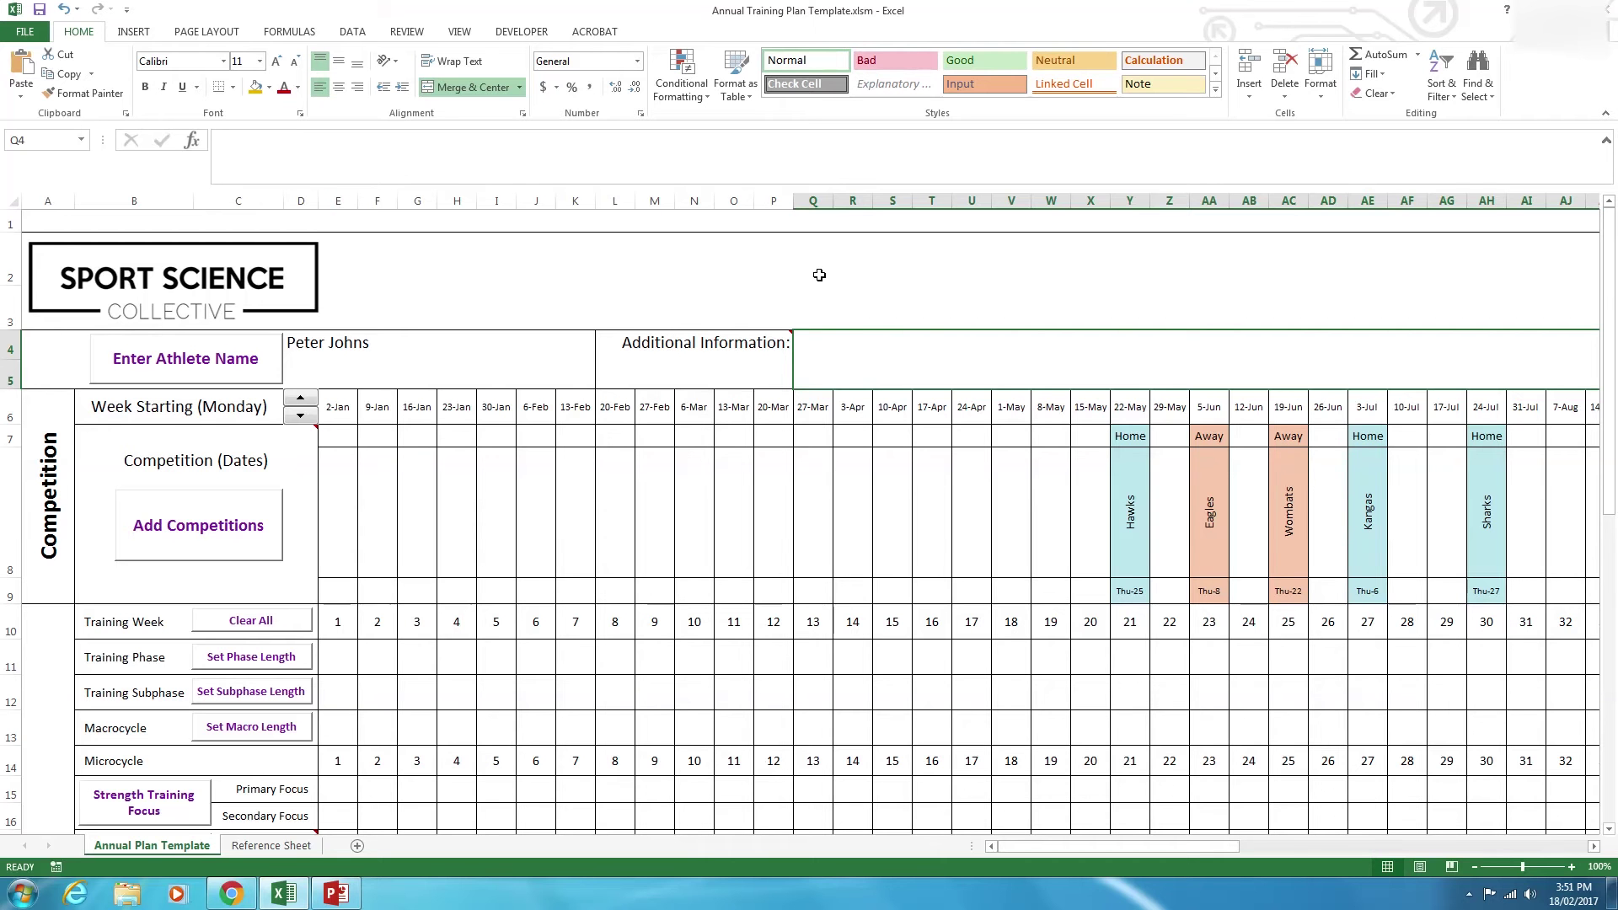
Switch to the Reference Sheet and select entries in the Hawks, Eagles, Wombats, Kangas, Sharks competition table.
click(734, 485)
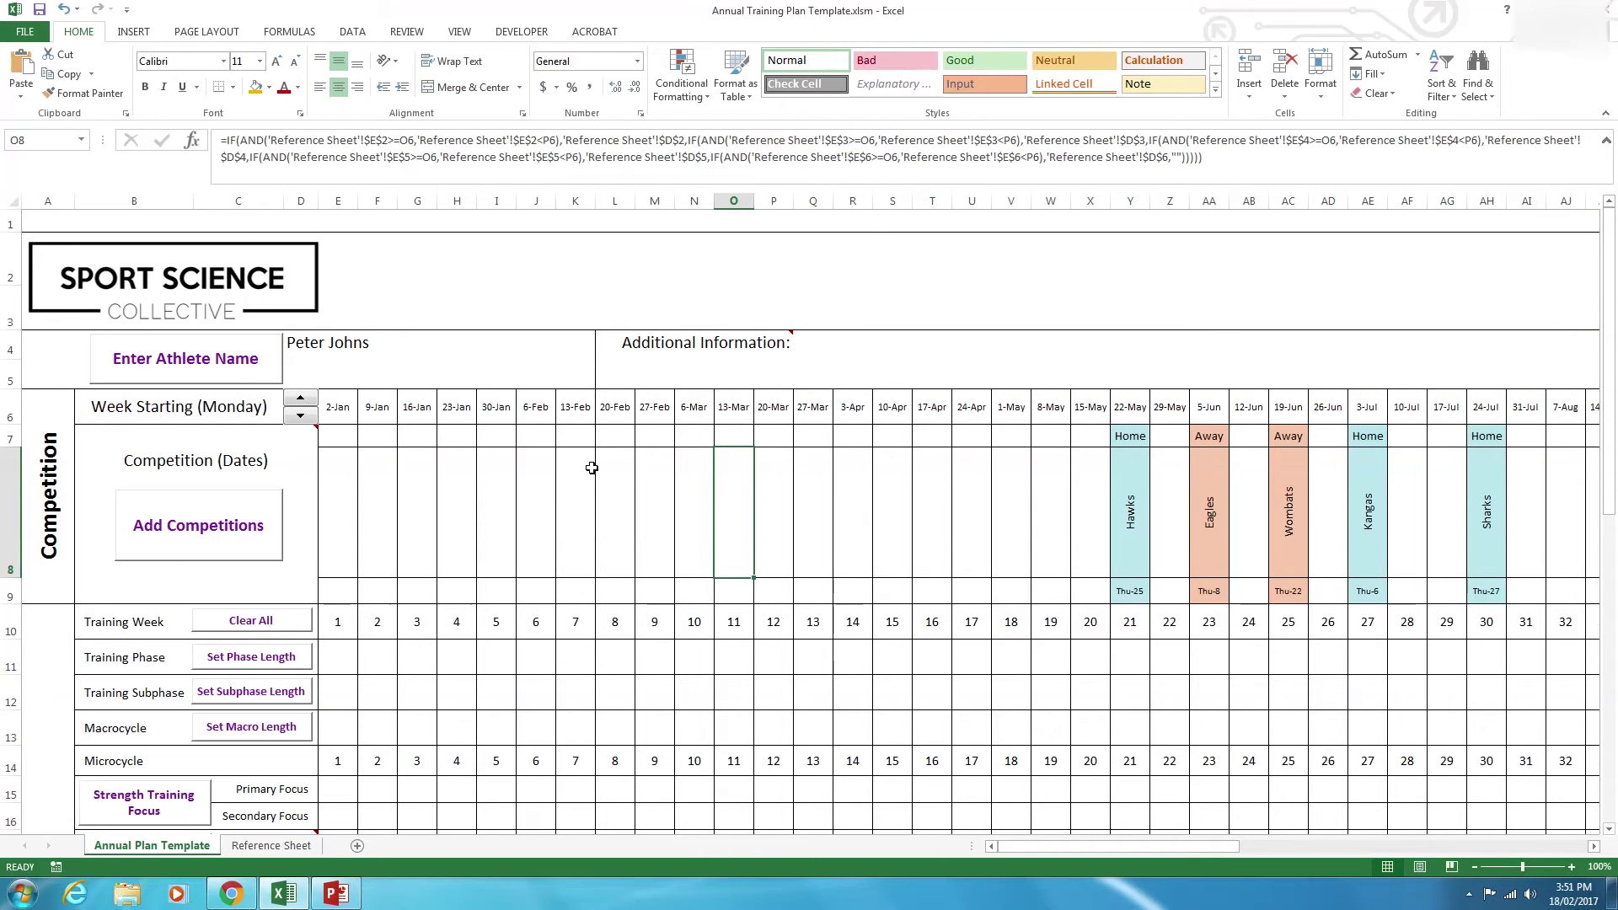
click(193, 536)
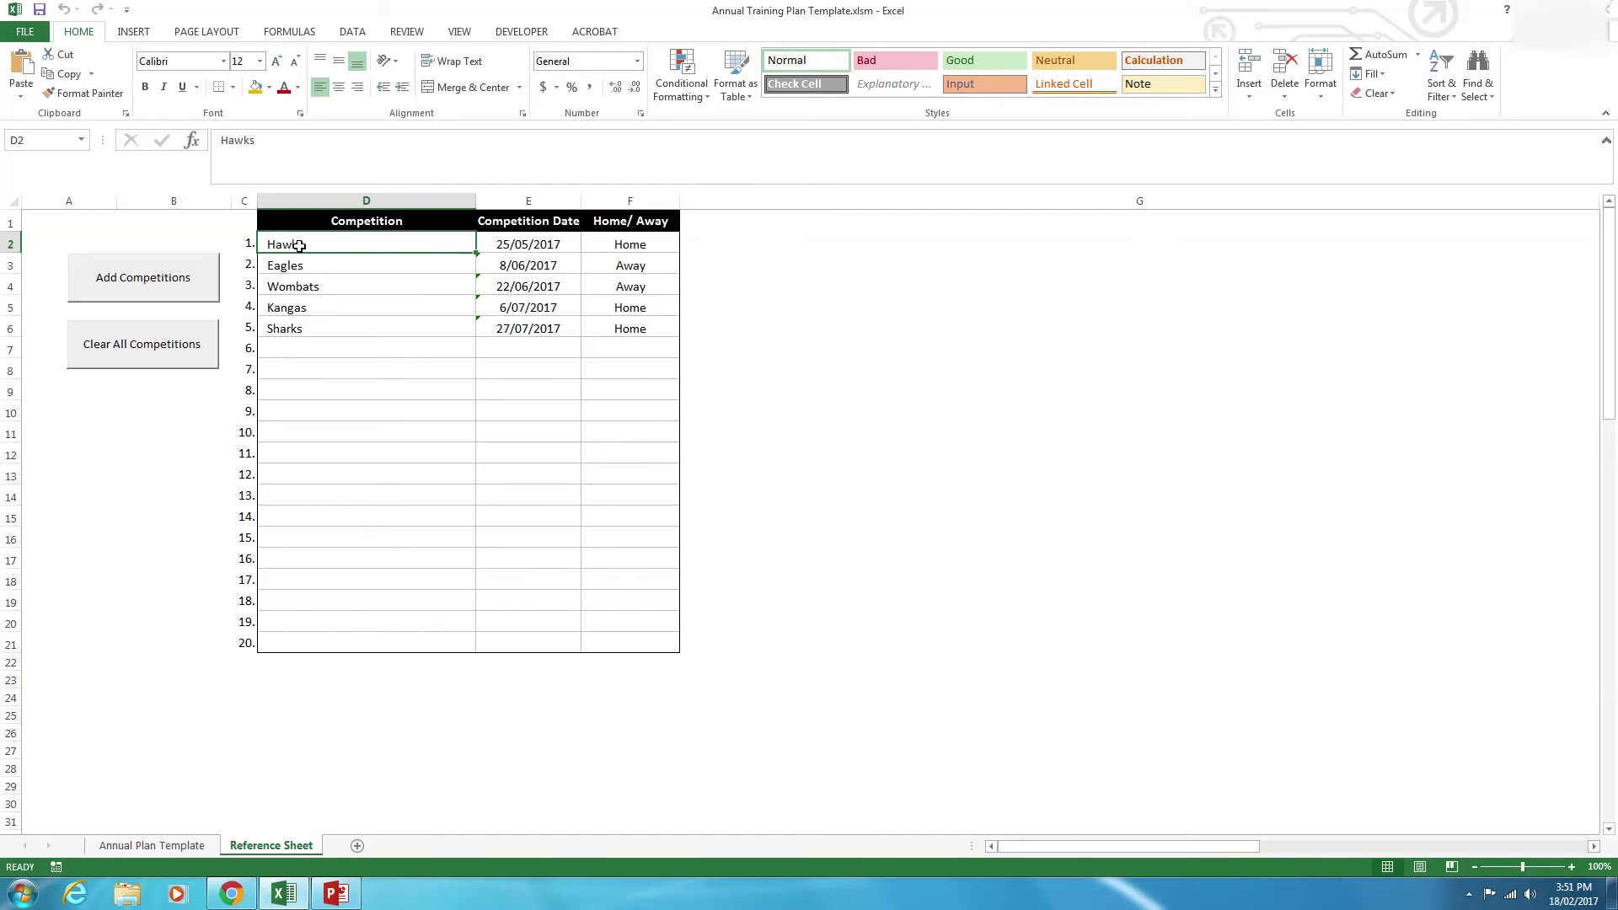
drag(307, 244, 579, 505)
click(390, 434)
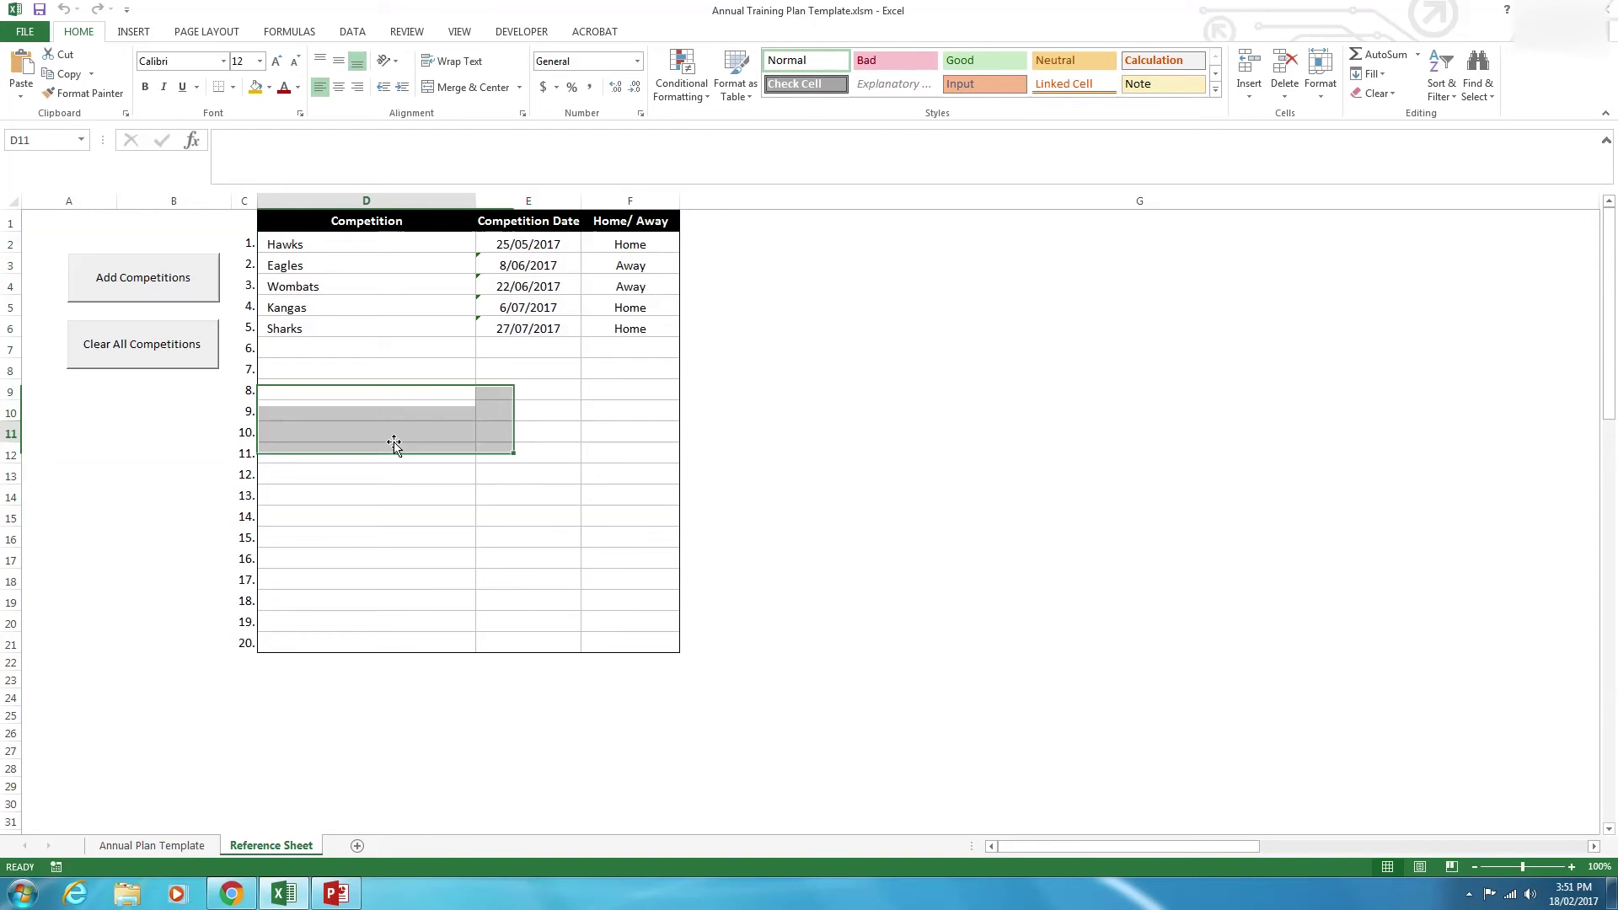
drag(334, 265, 581, 318)
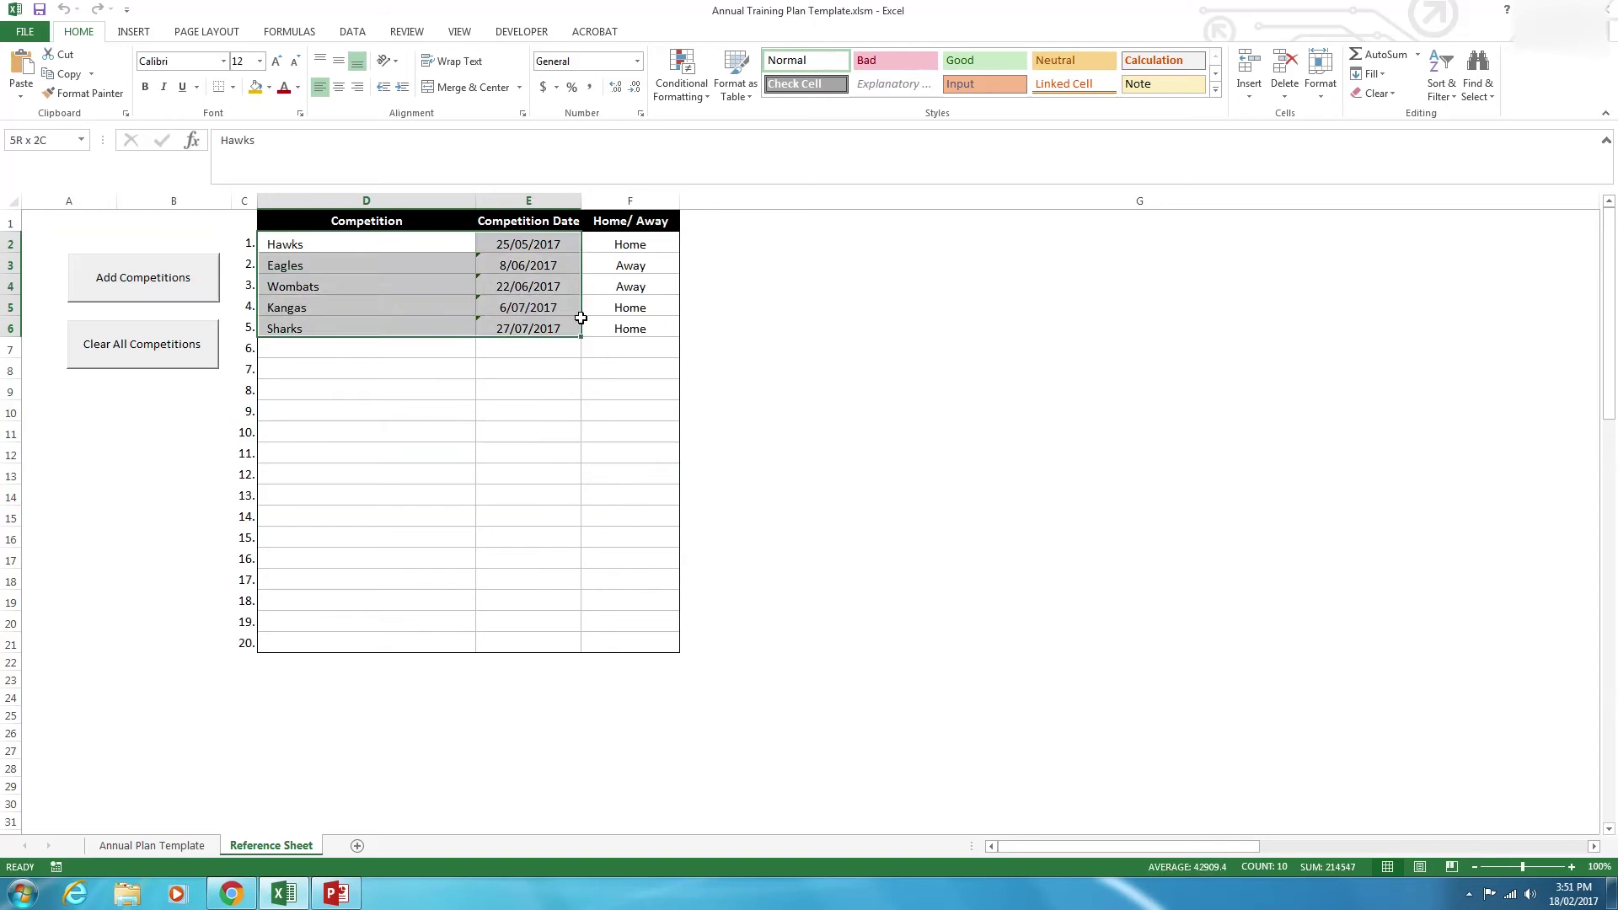
click(643, 331)
click(438, 329)
click(396, 345)
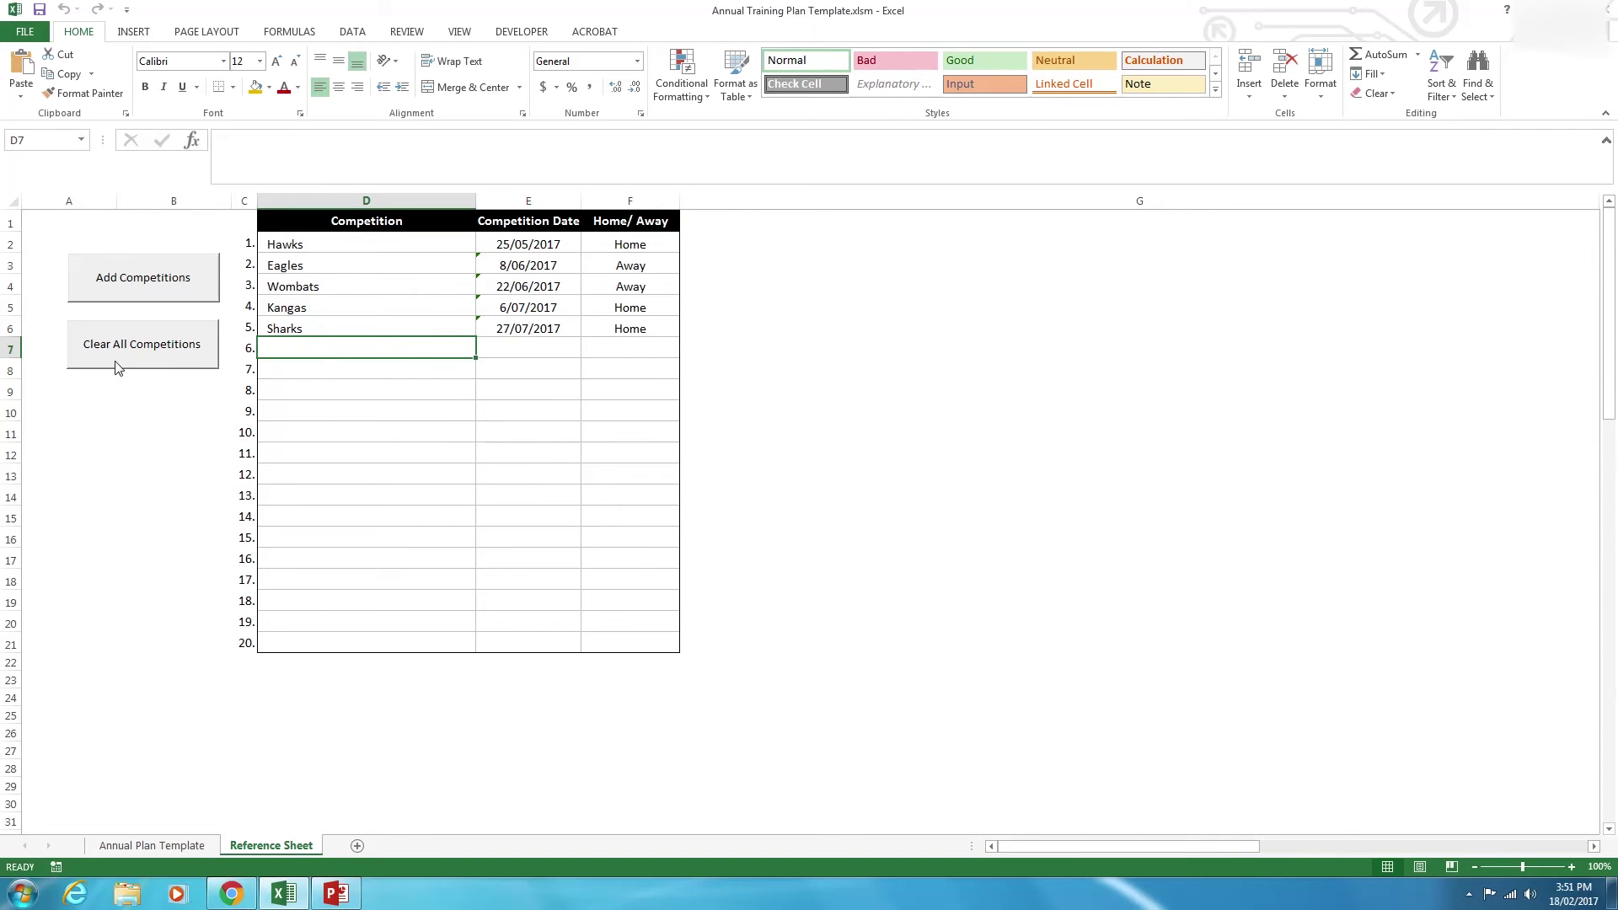
Push the competitions onto the plan and check the Home/Away markers and formulas in weeks 21–30.
click(297, 307)
click(169, 275)
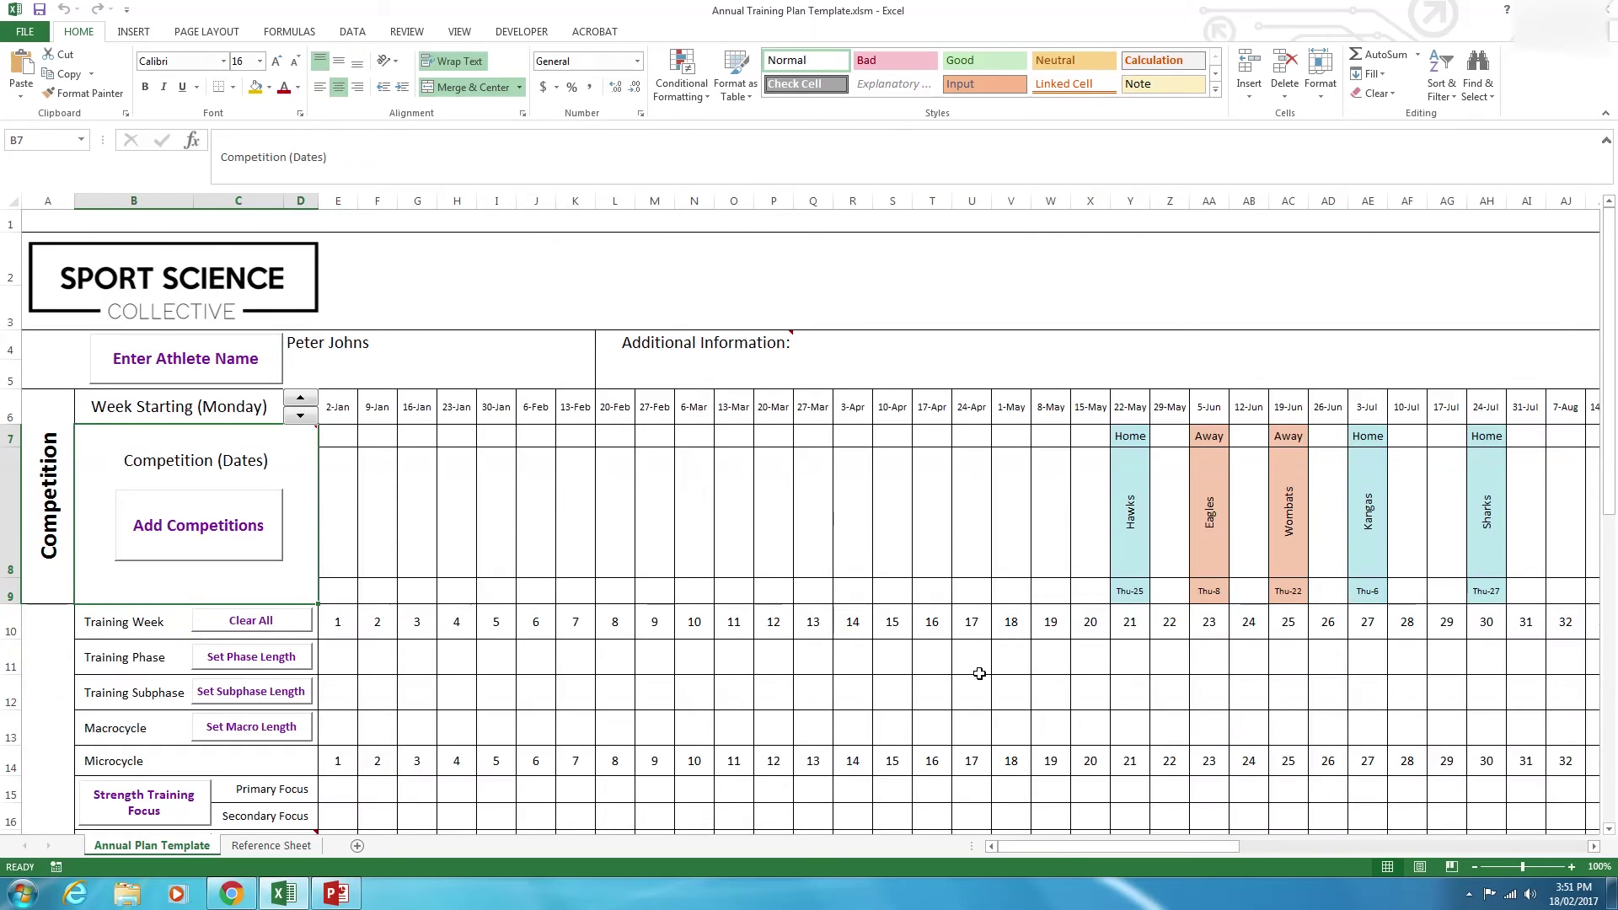
mouse_move(1037, 846)
mouse_down()
mouse_move(1202, 848)
mouse_move(1008, 850)
mouse_up()
click(1130, 522)
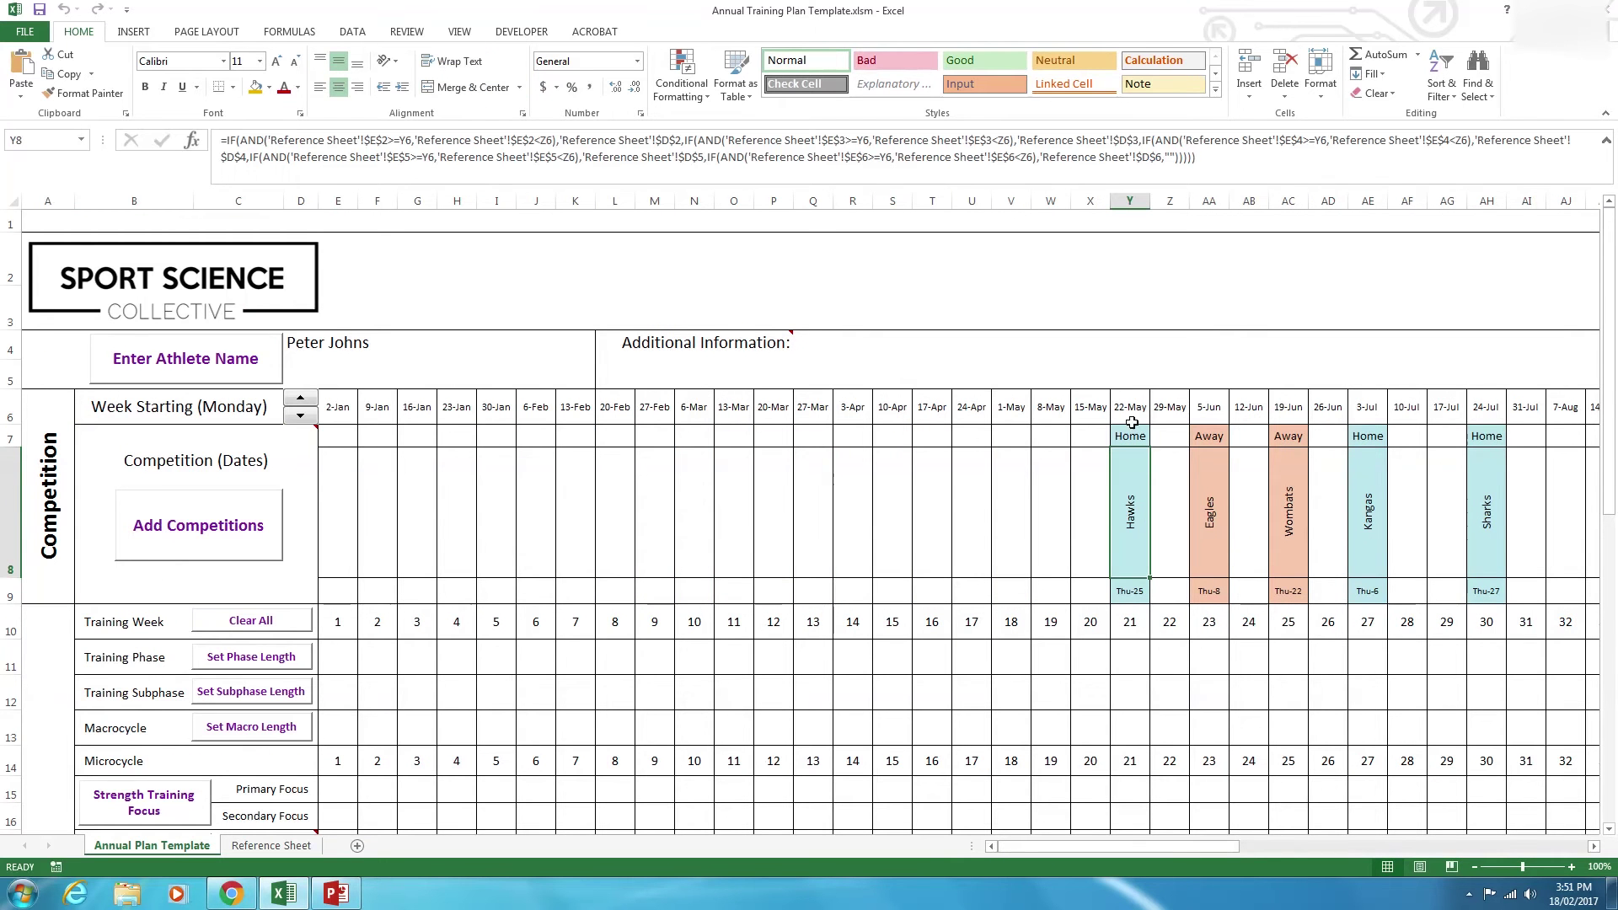
drag(1131, 432, 1141, 568)
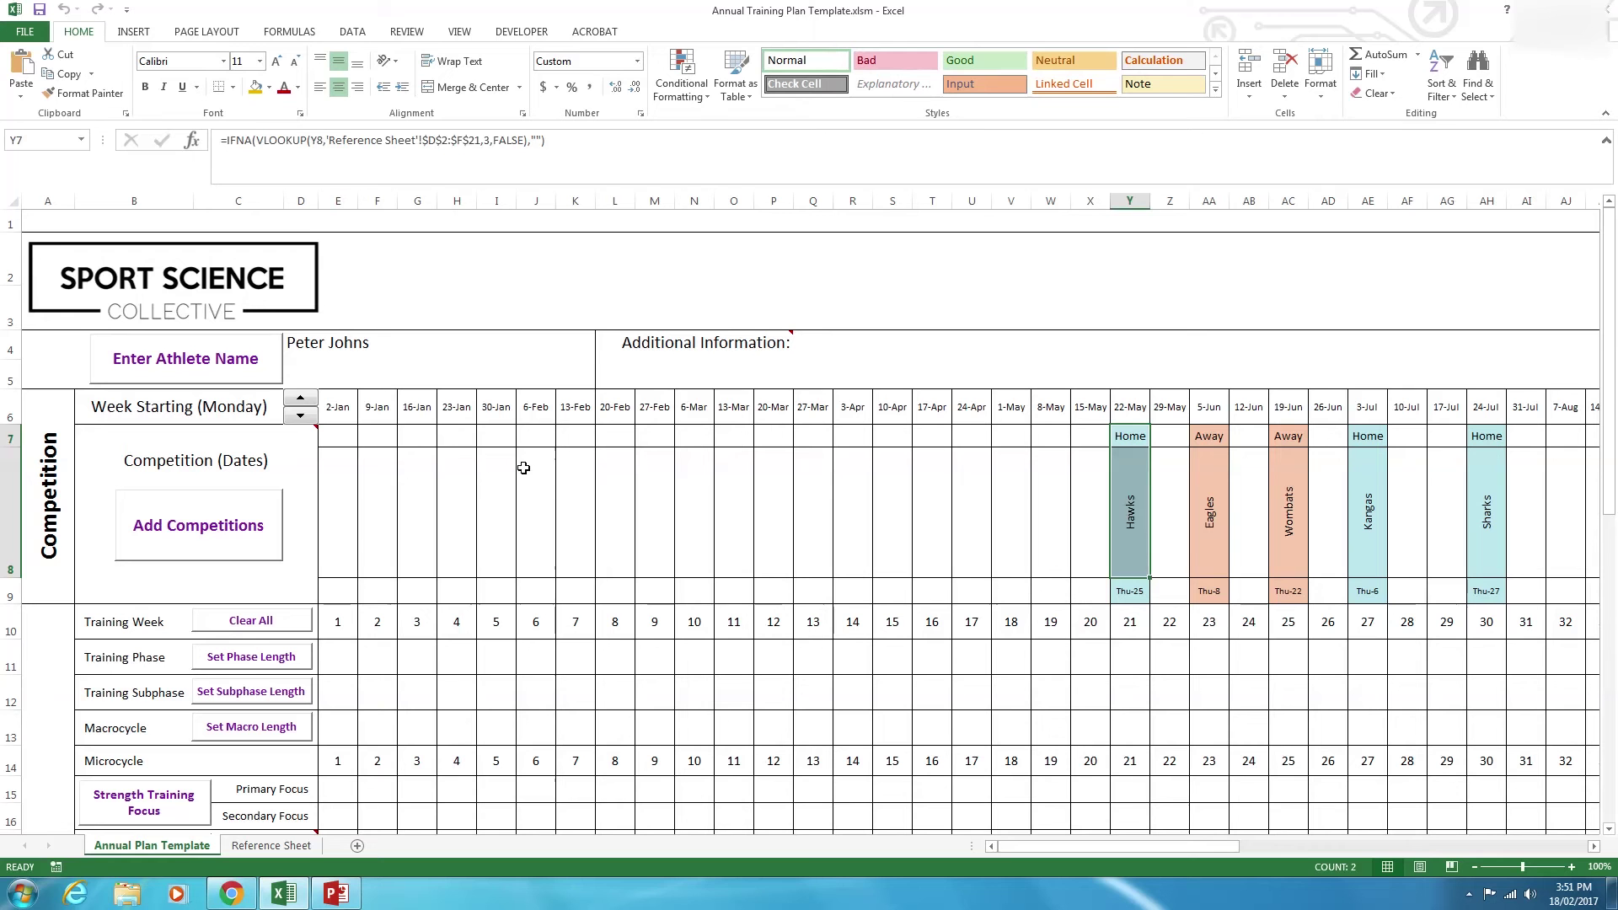
click(527, 468)
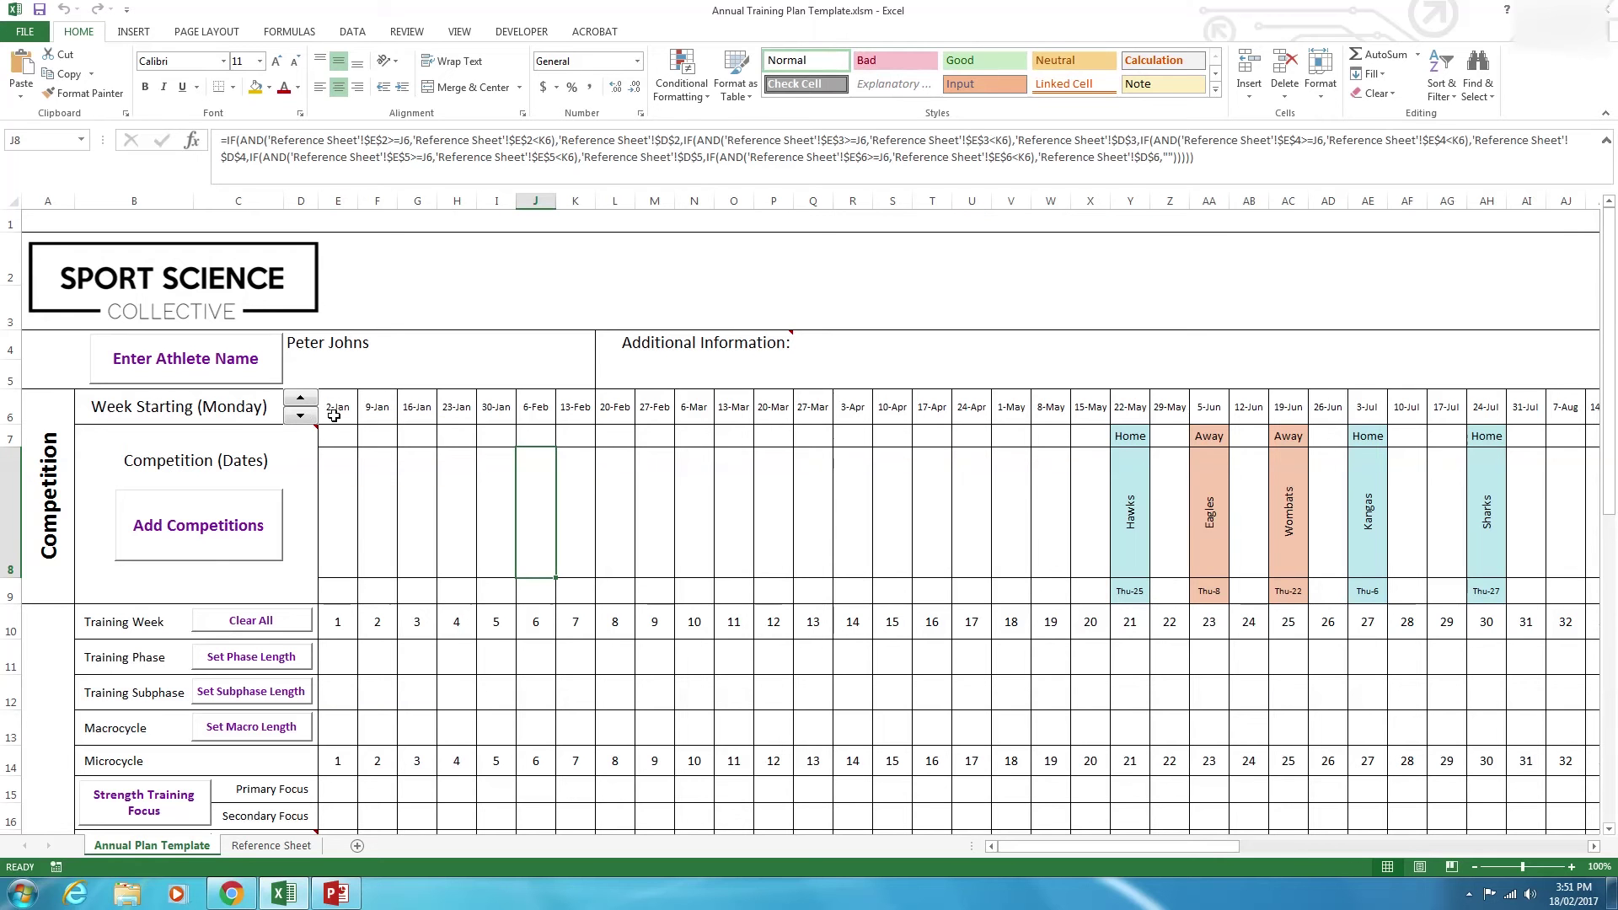
click(535, 407)
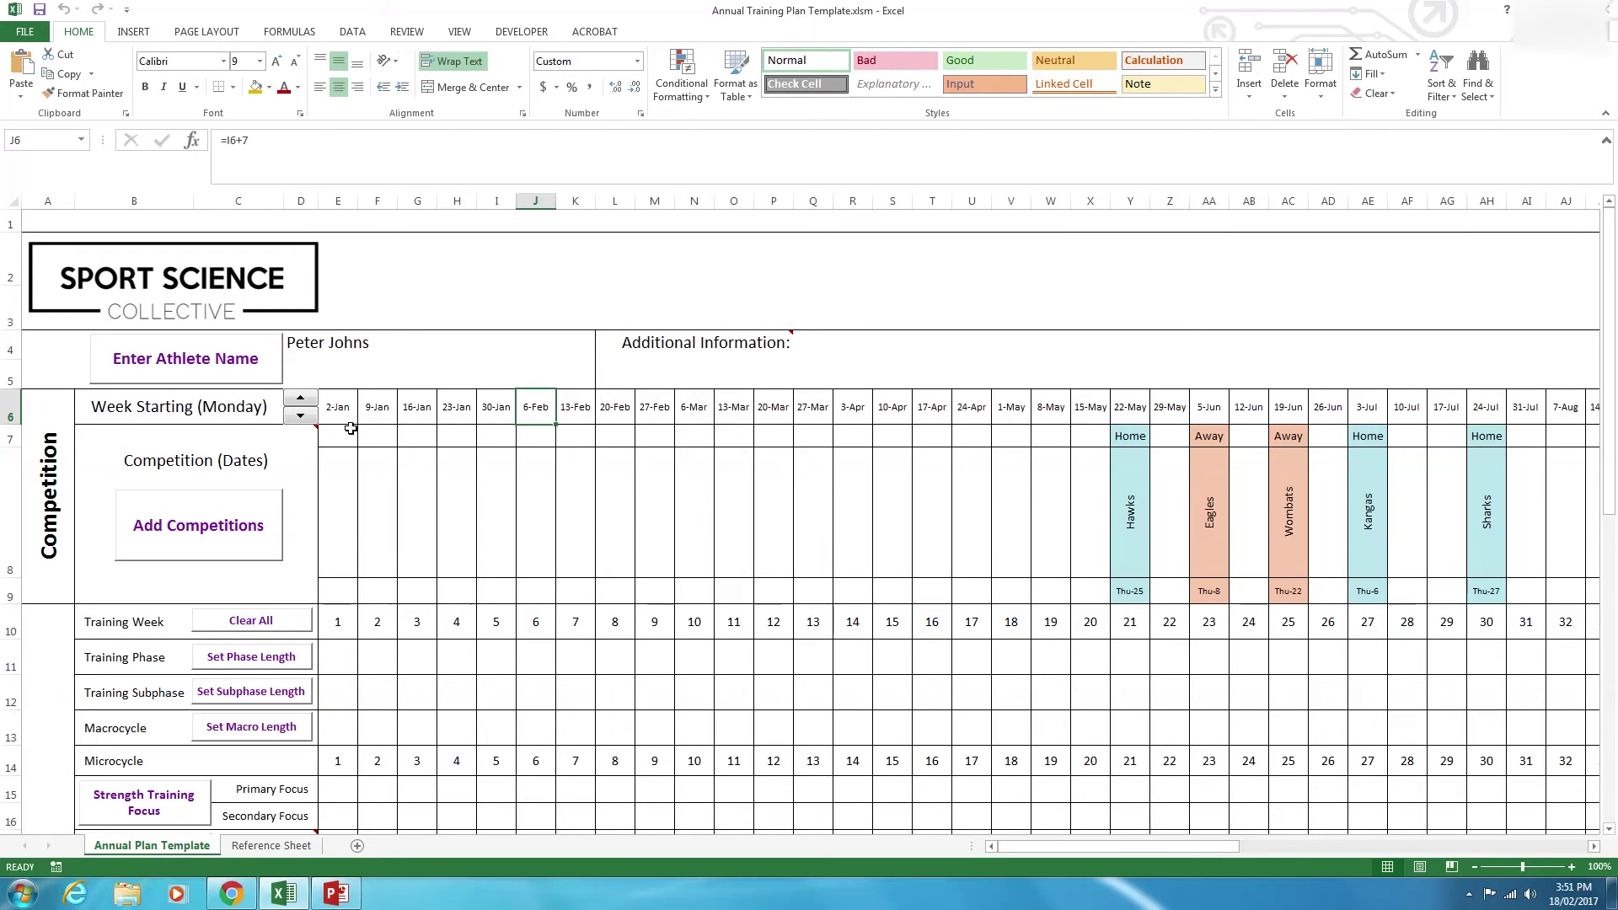
click(300, 398)
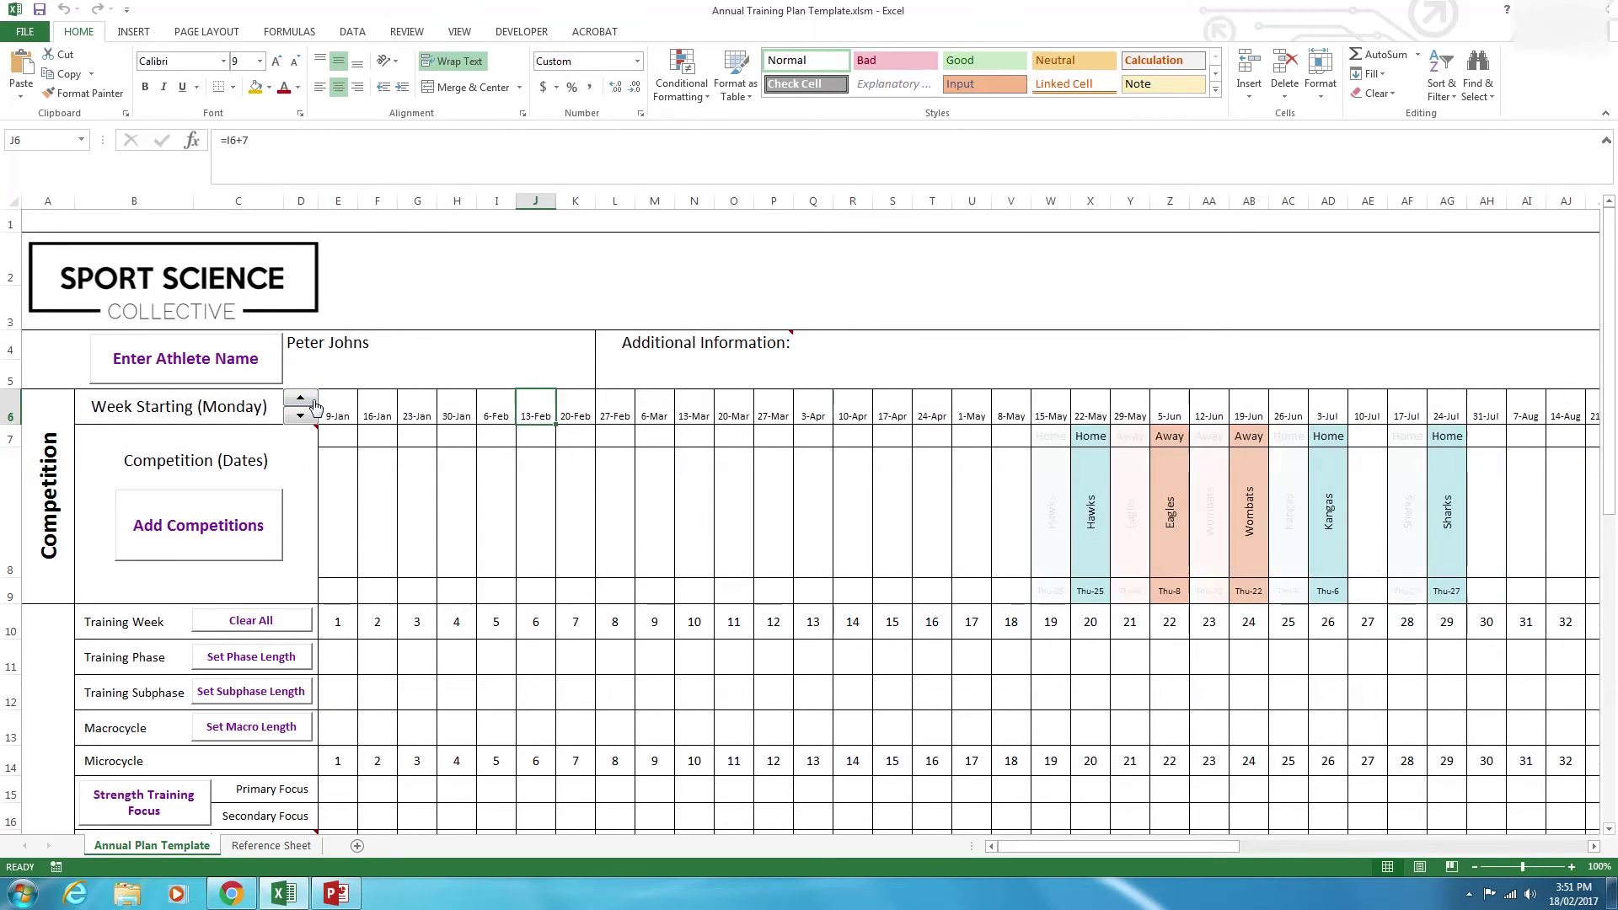
click(300, 398)
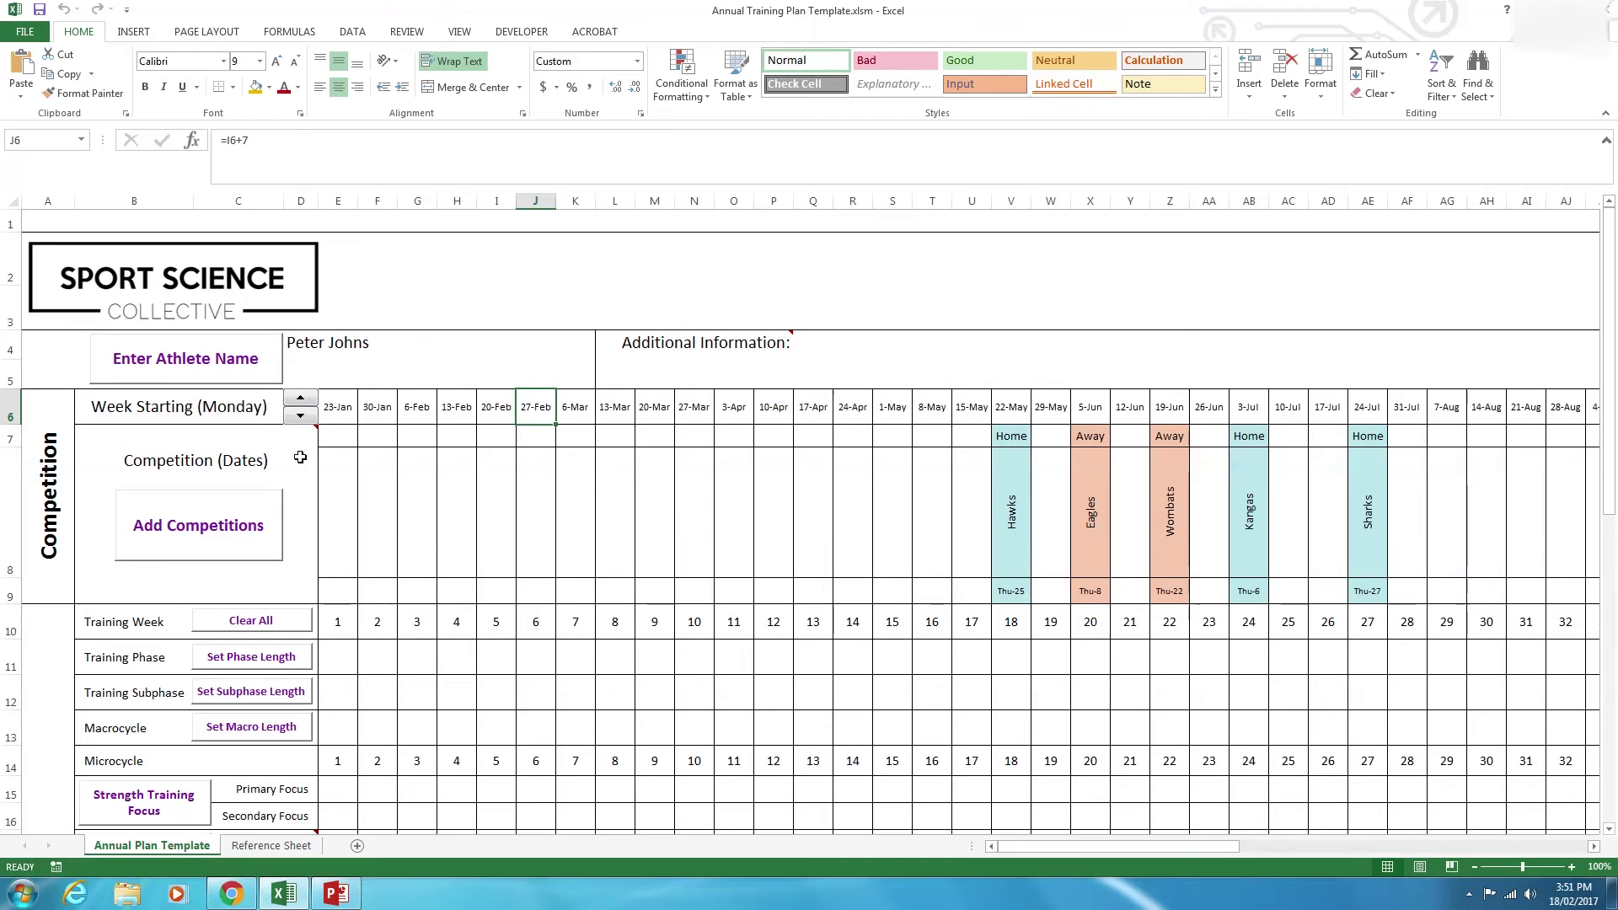
click(338, 408)
click(522, 410)
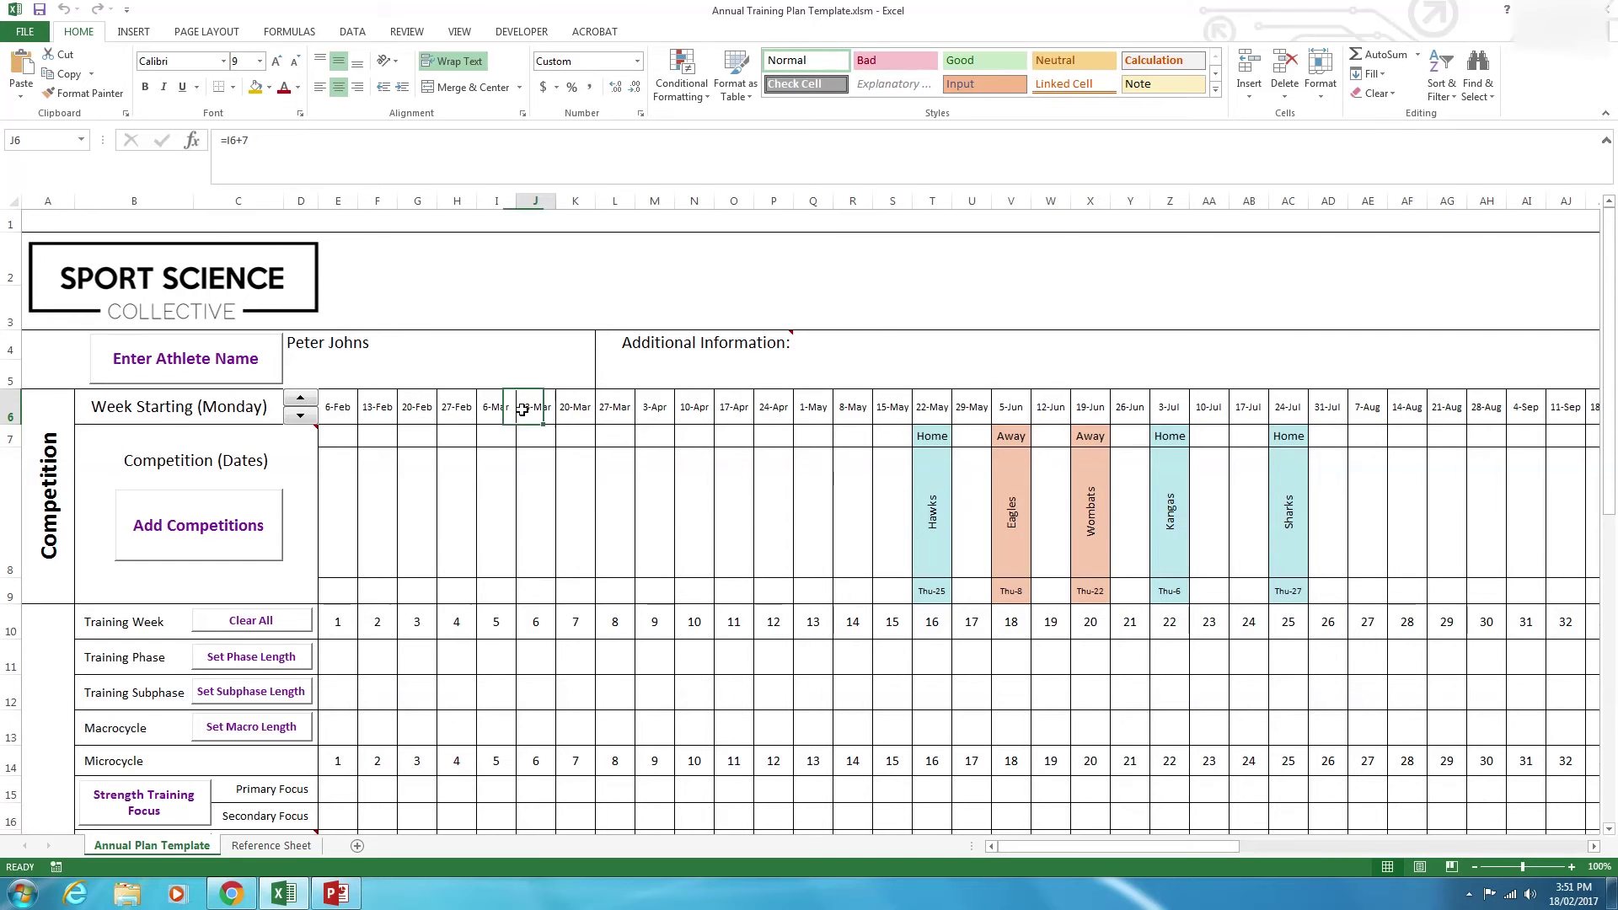
click(300, 416)
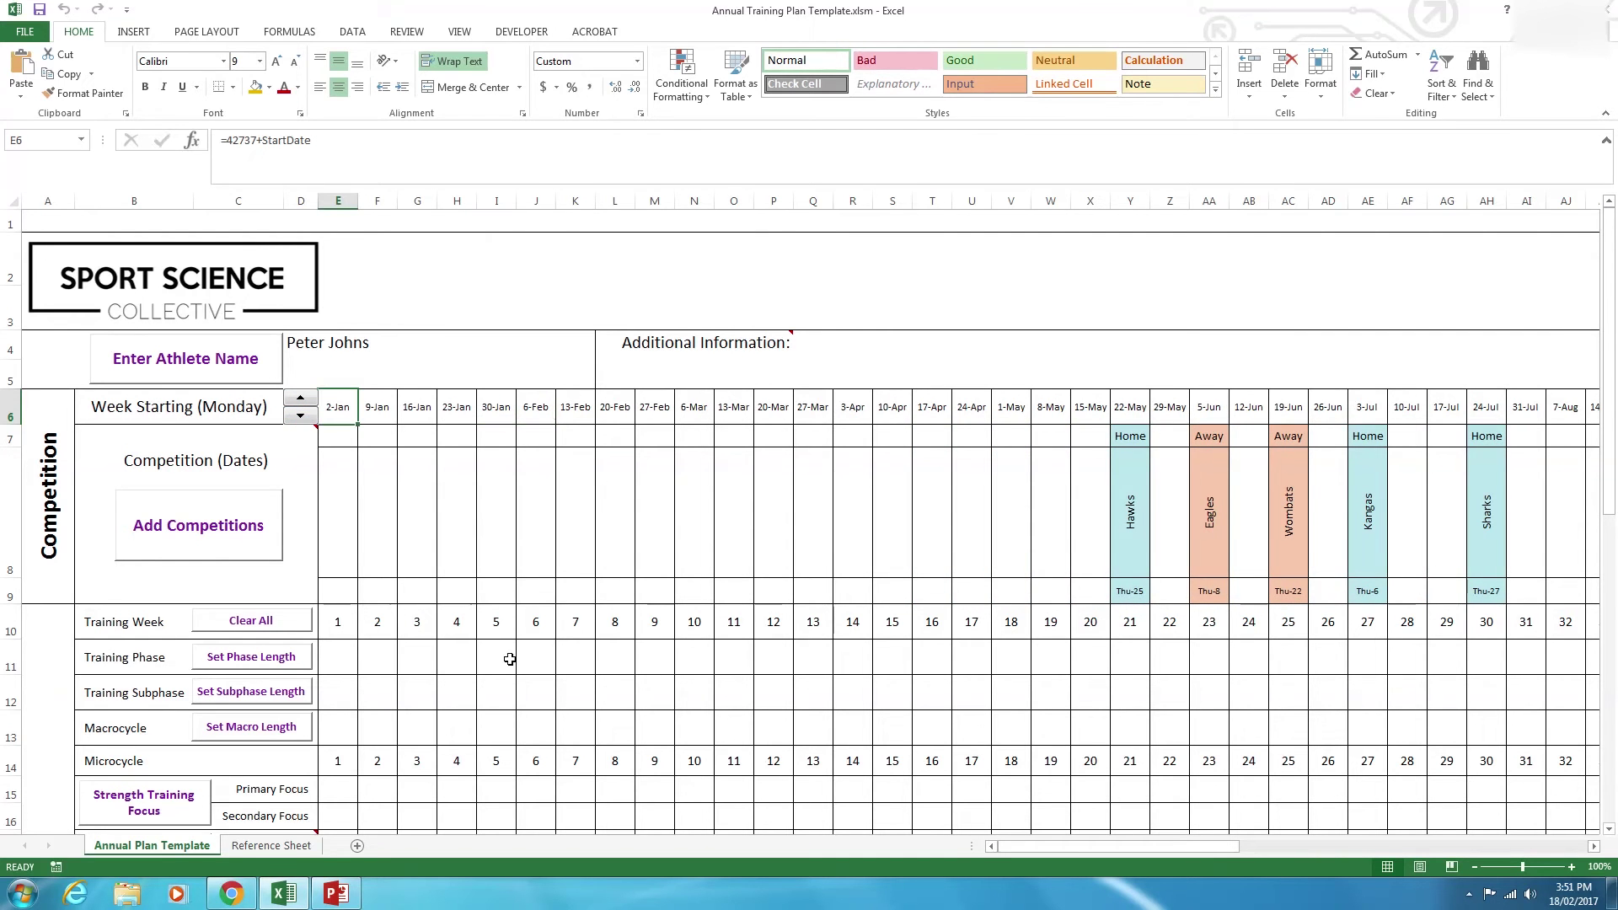
click(338, 468)
click(560, 477)
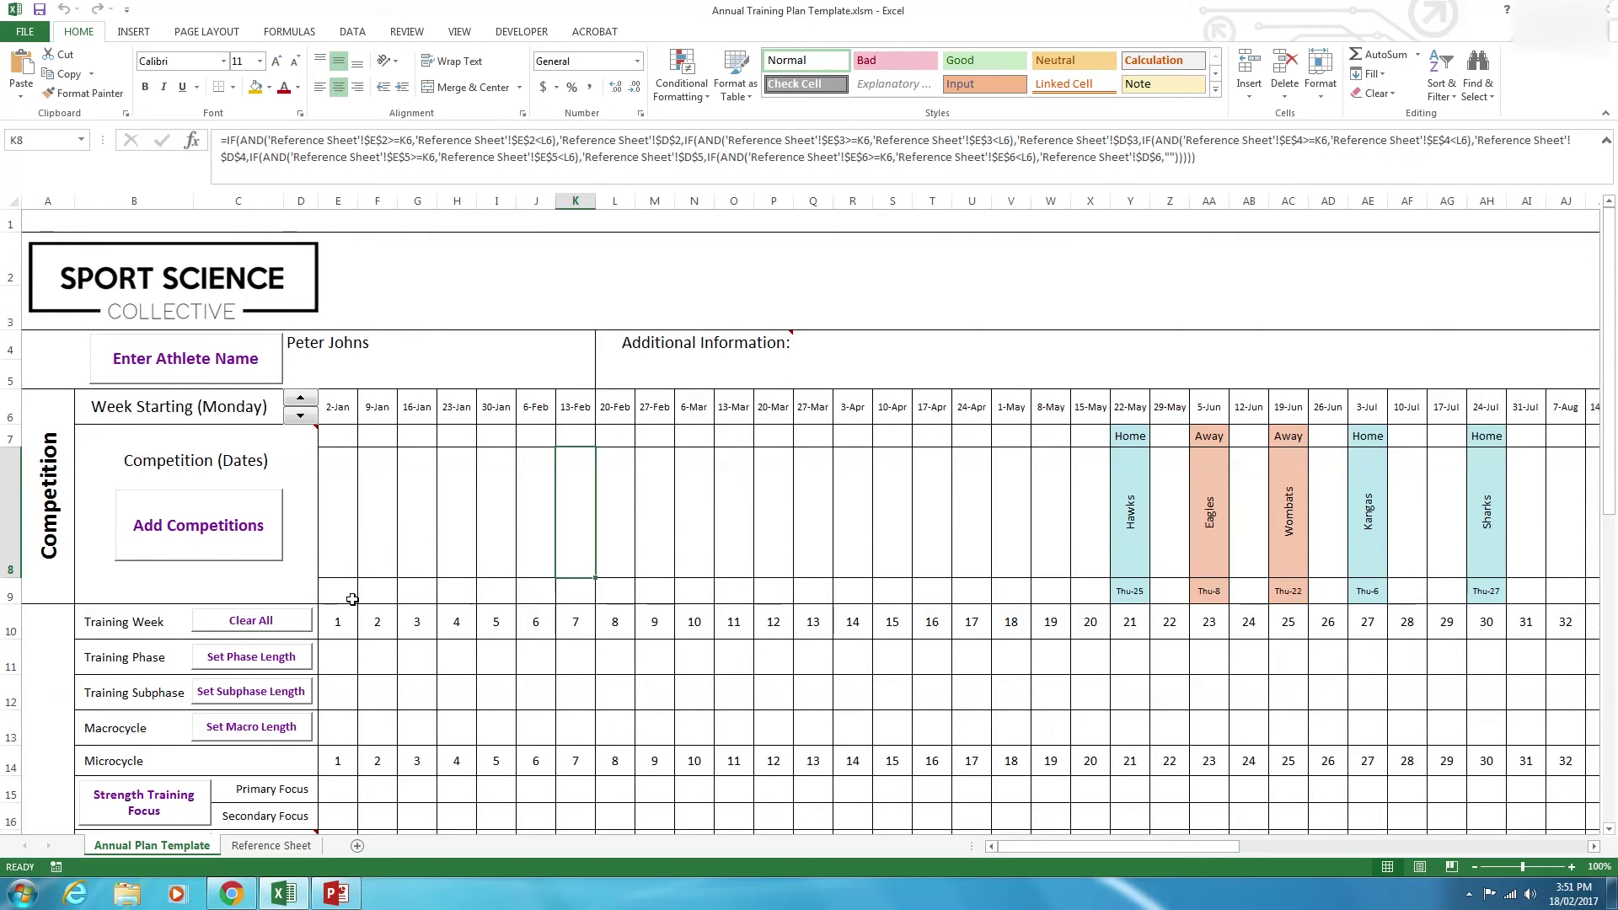
scroll(351, 603, down, 1)
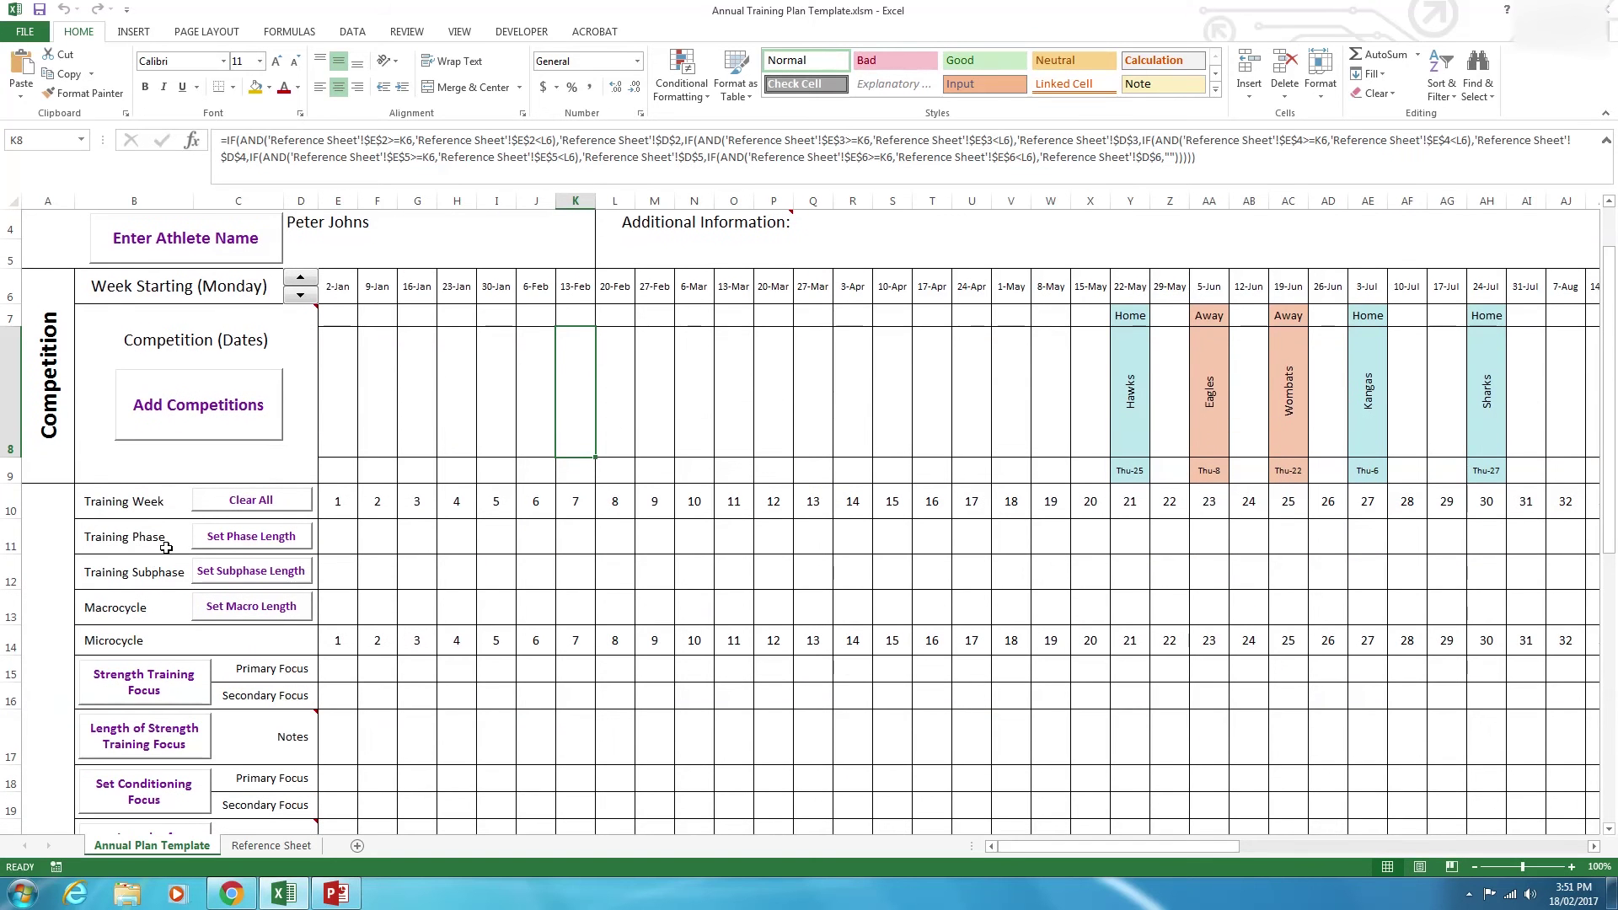
click(416, 536)
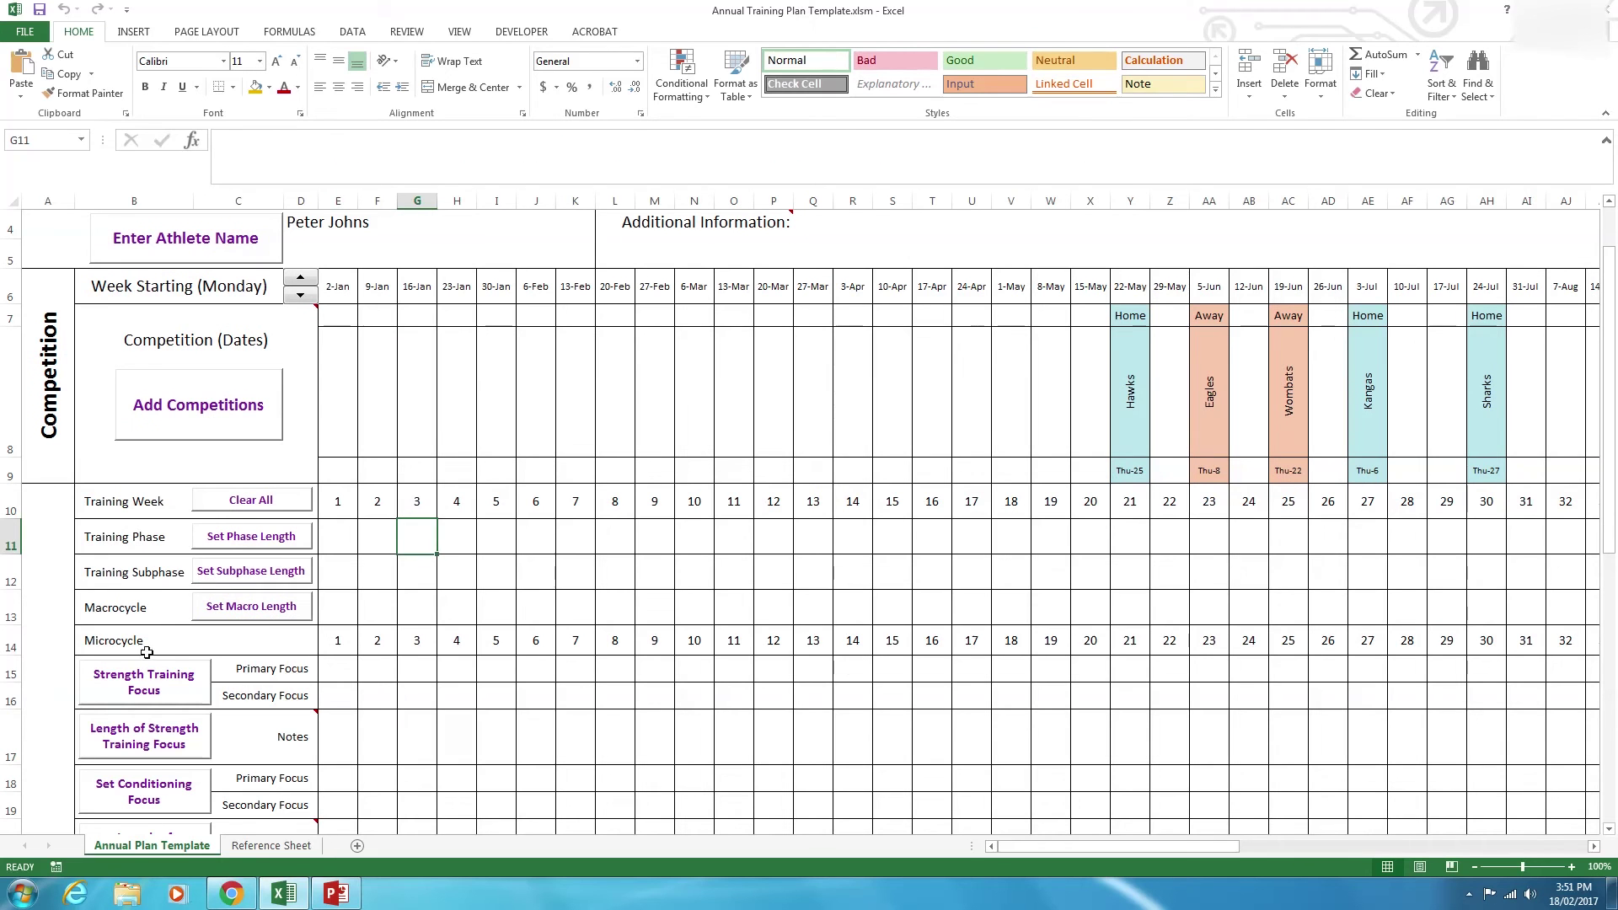
click(102, 537)
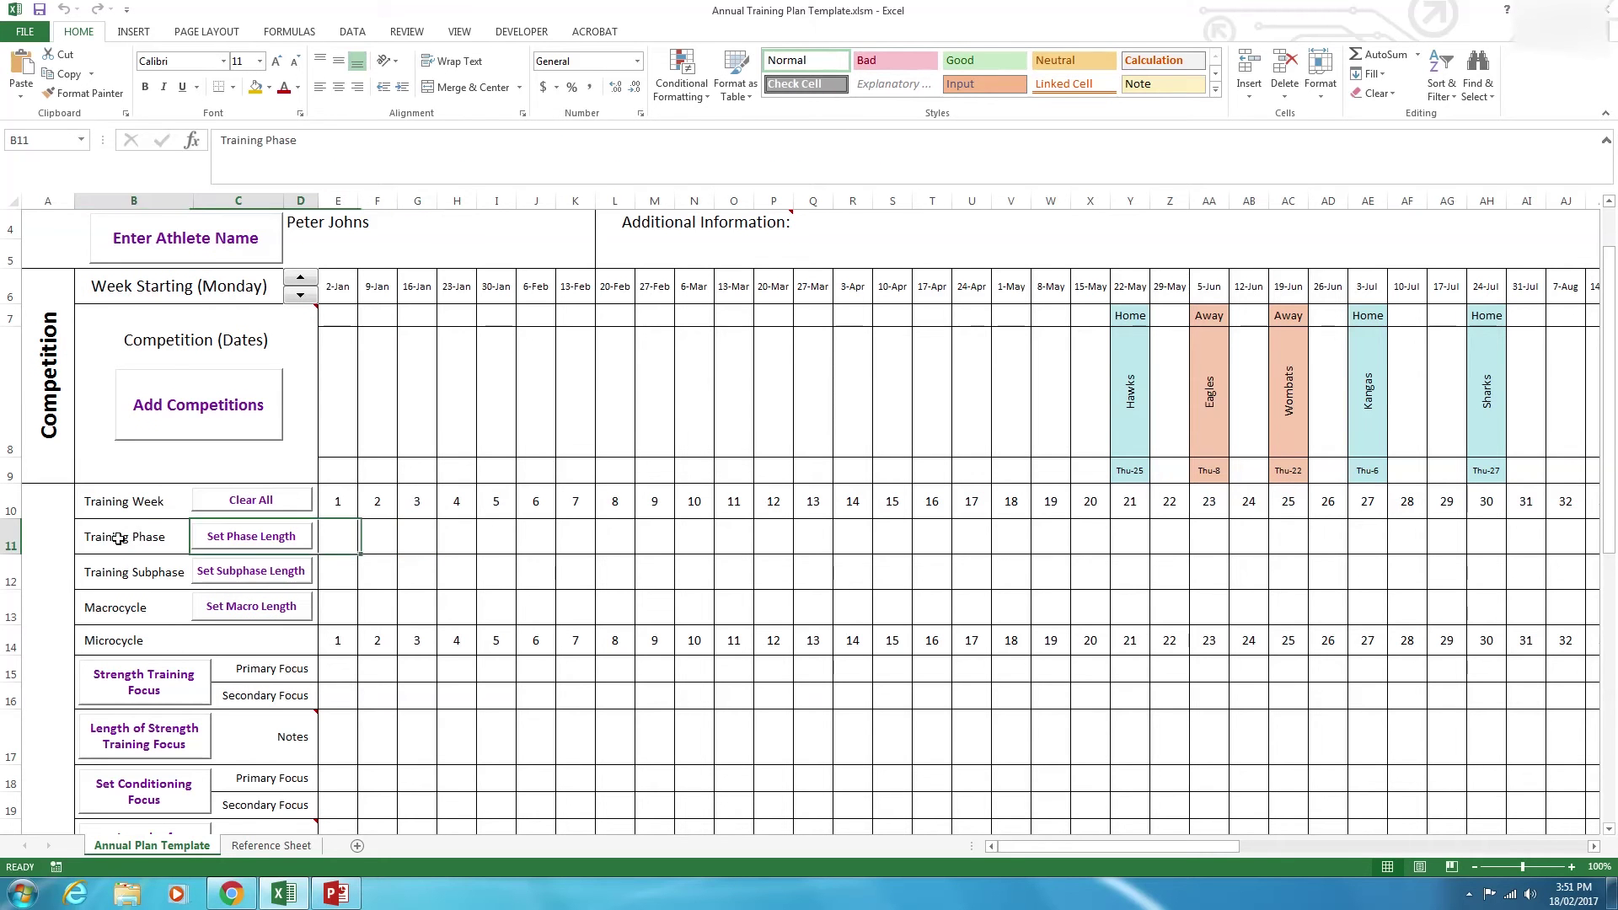
Set Prep Phase to 20 weeks, Comp Phase to 10 and Off-season to 22, and apply.
click(240, 538)
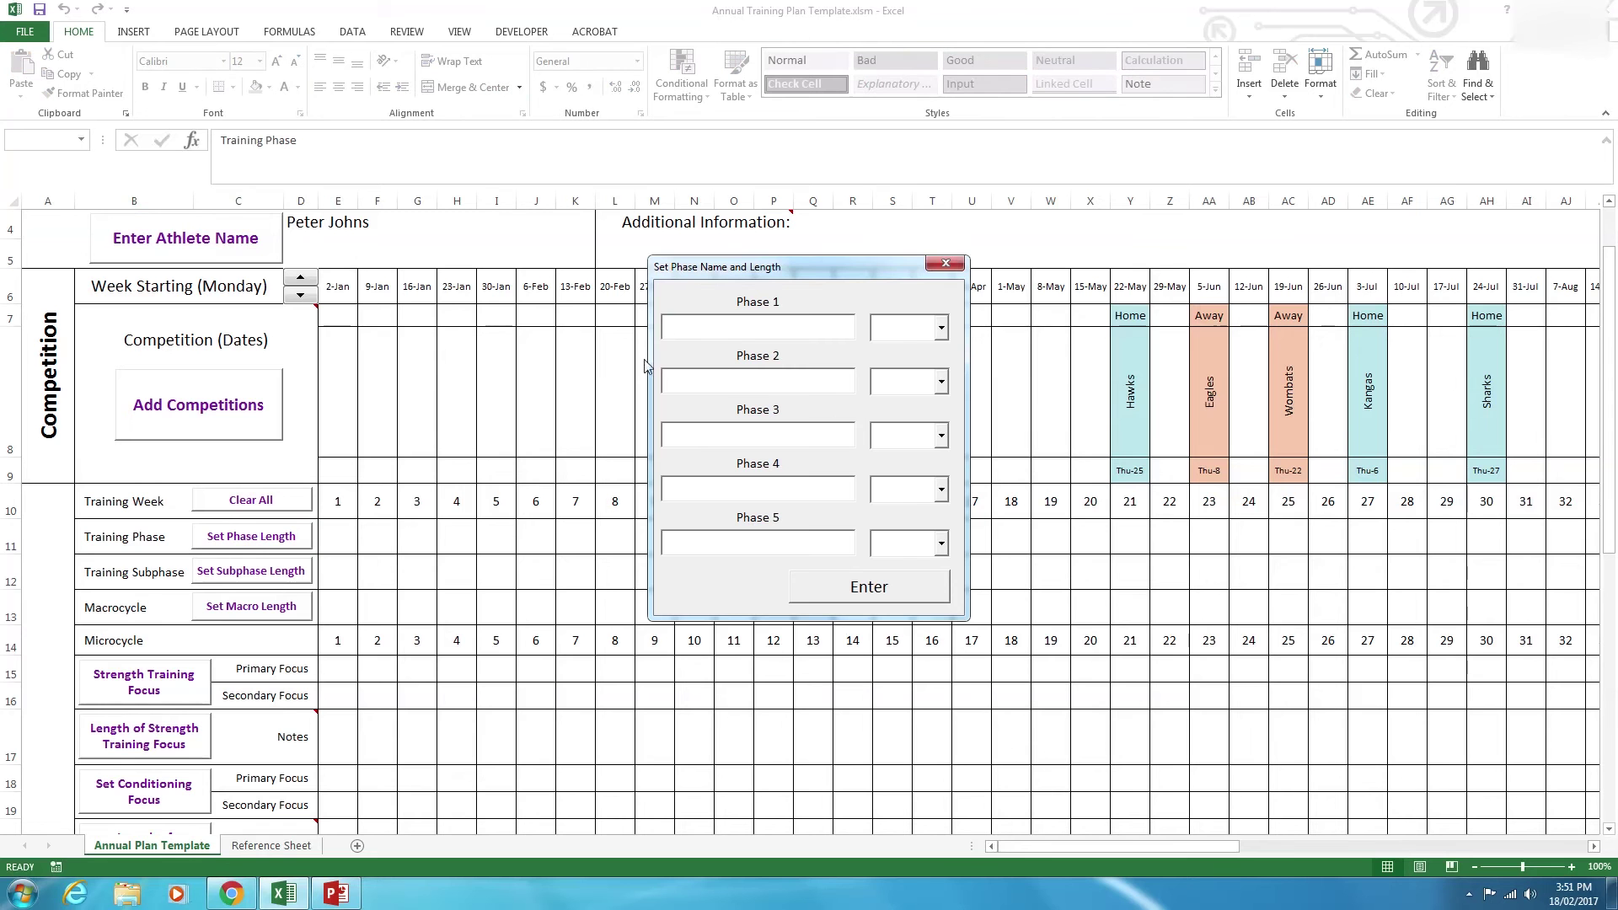
text(Prep Phase)
drag(838, 269, 650, 282)
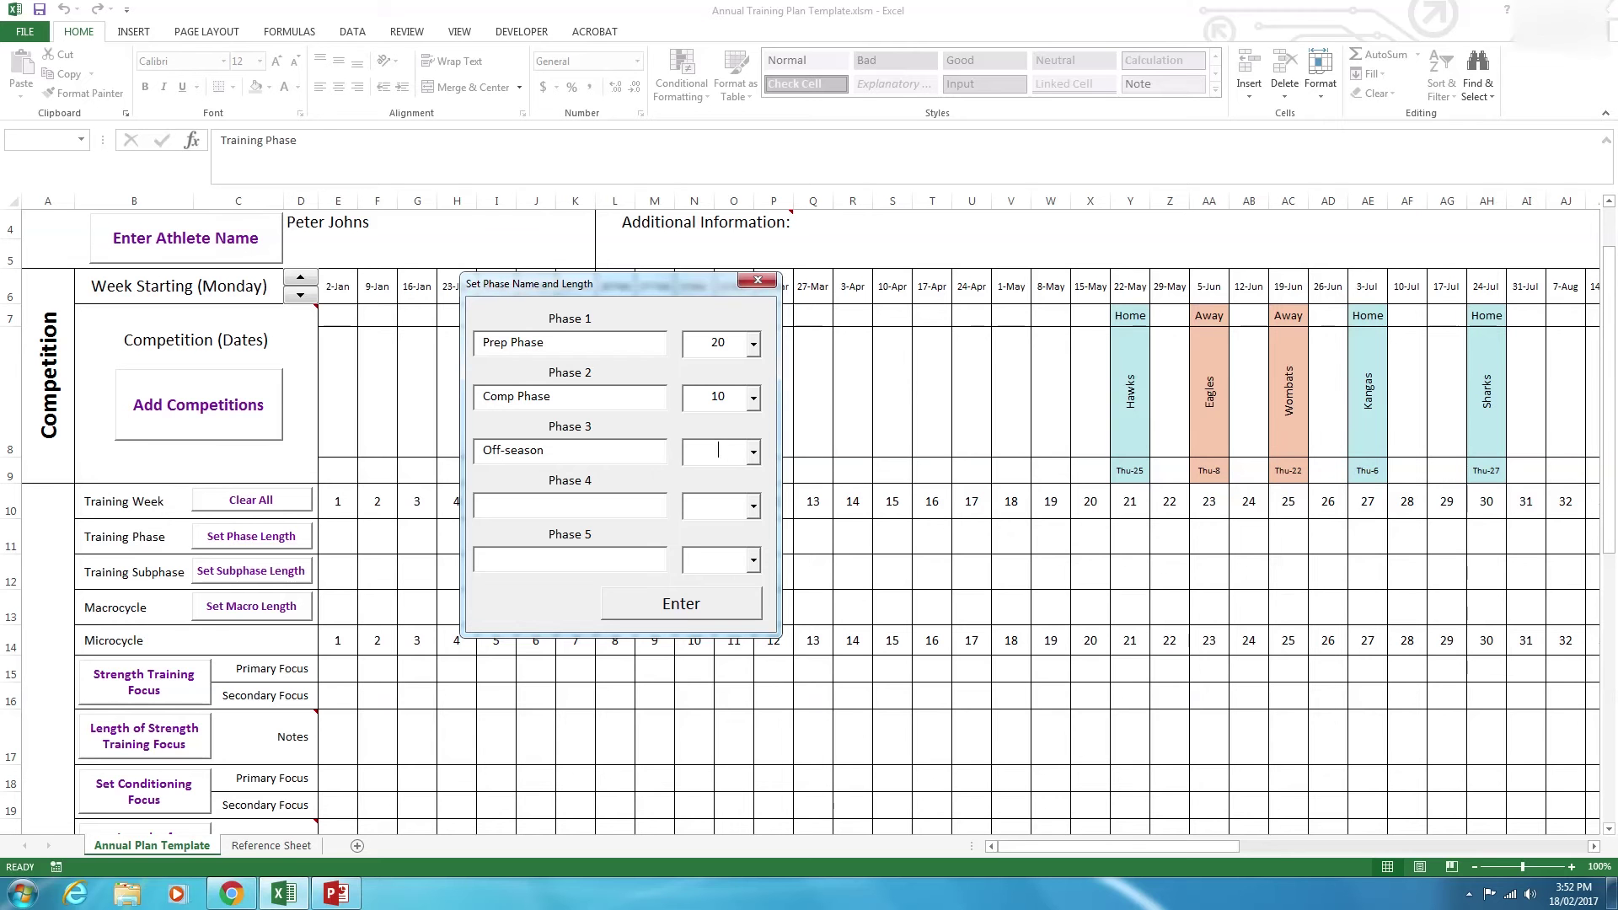
click(693, 622)
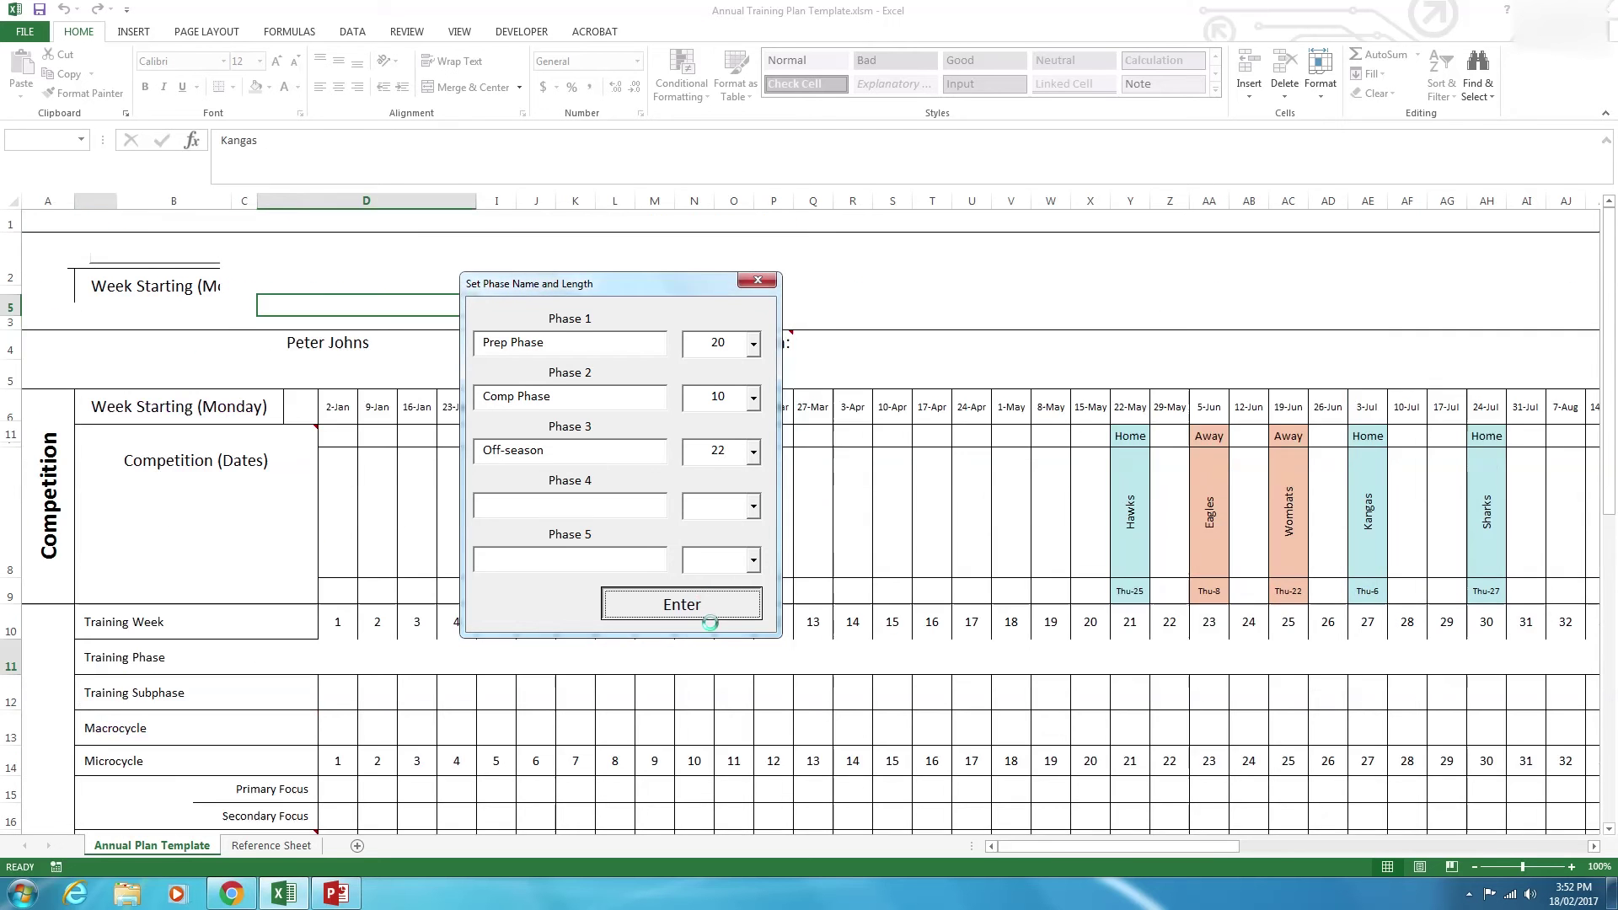
drag(1130, 850, 1096, 843)
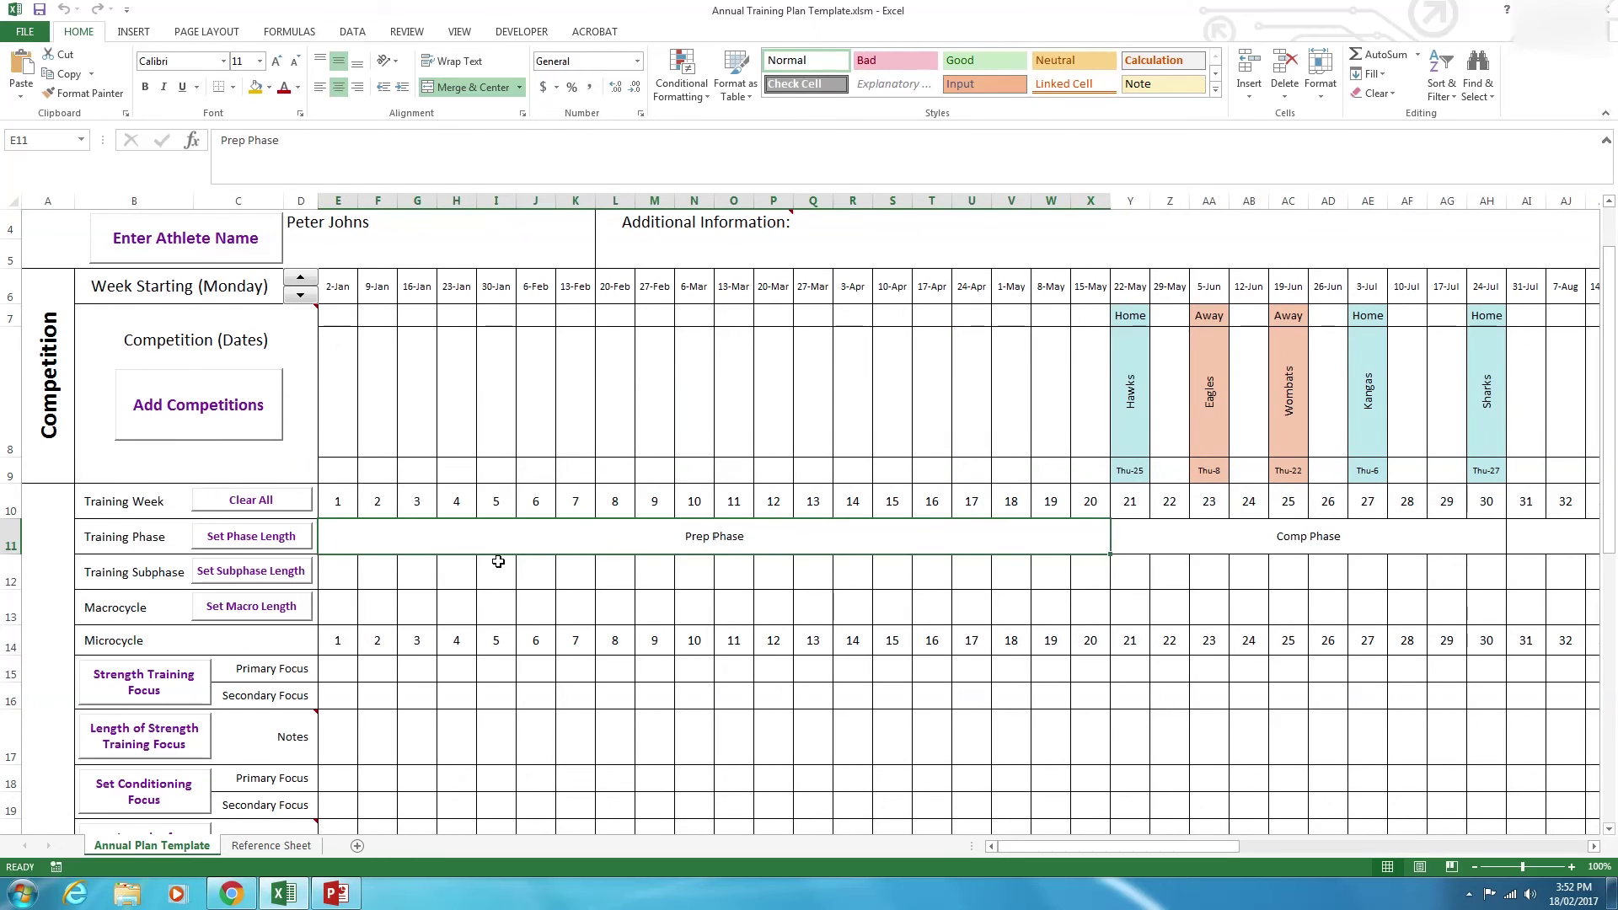
Enter the General Prep (10 weeks), Specific Prep (10 weeks) and Preseason subphases.
click(305, 572)
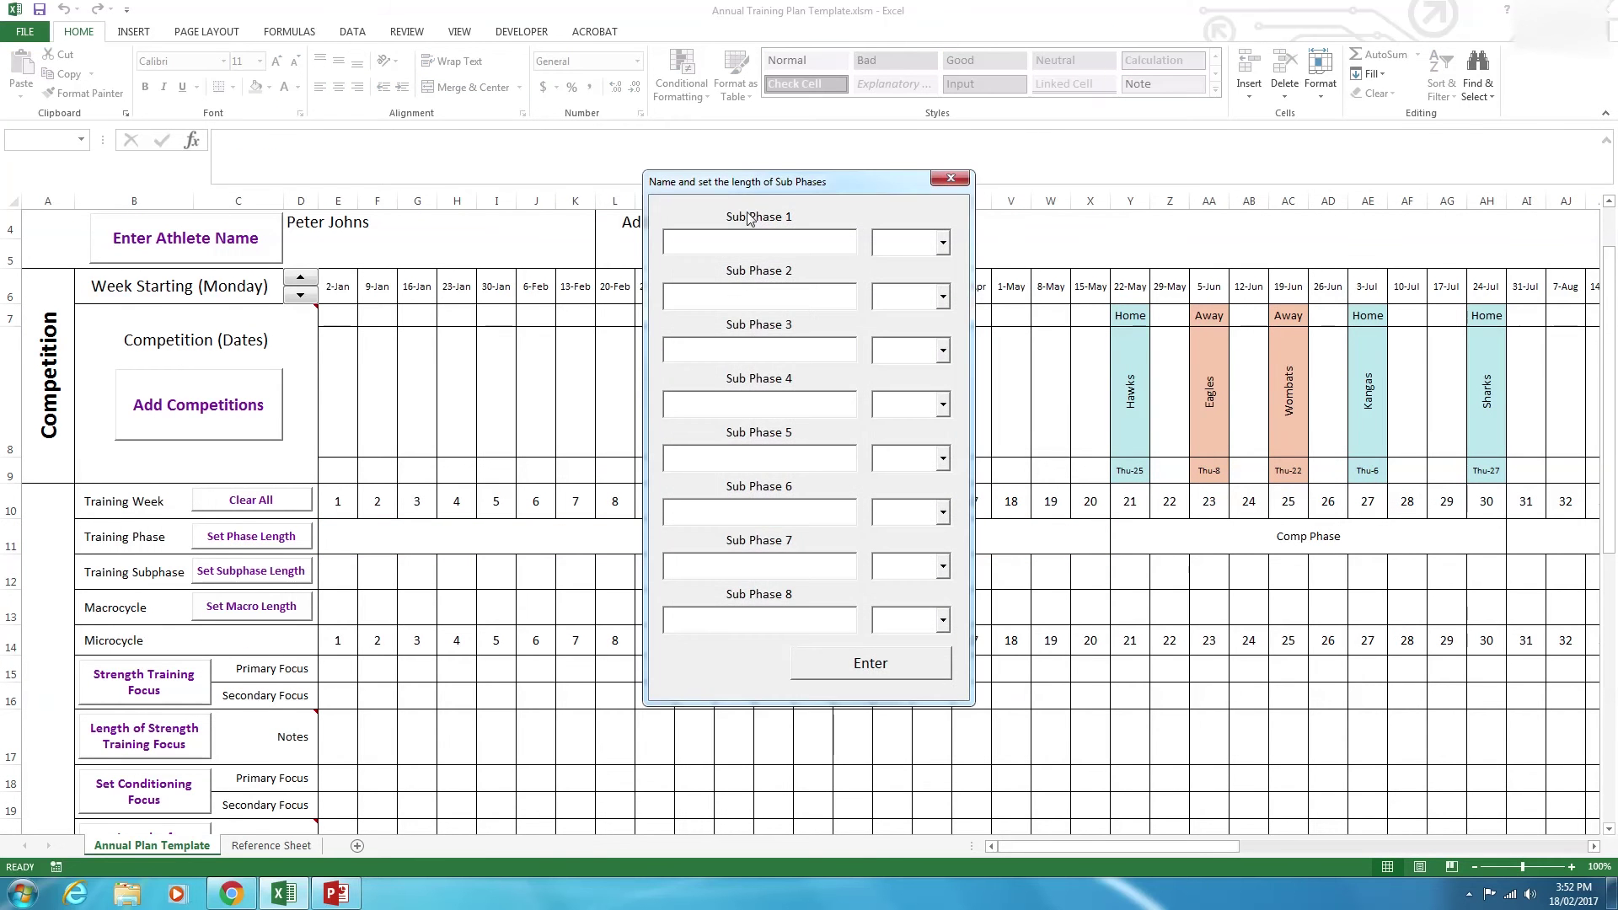
drag(758, 192, 1012, 365)
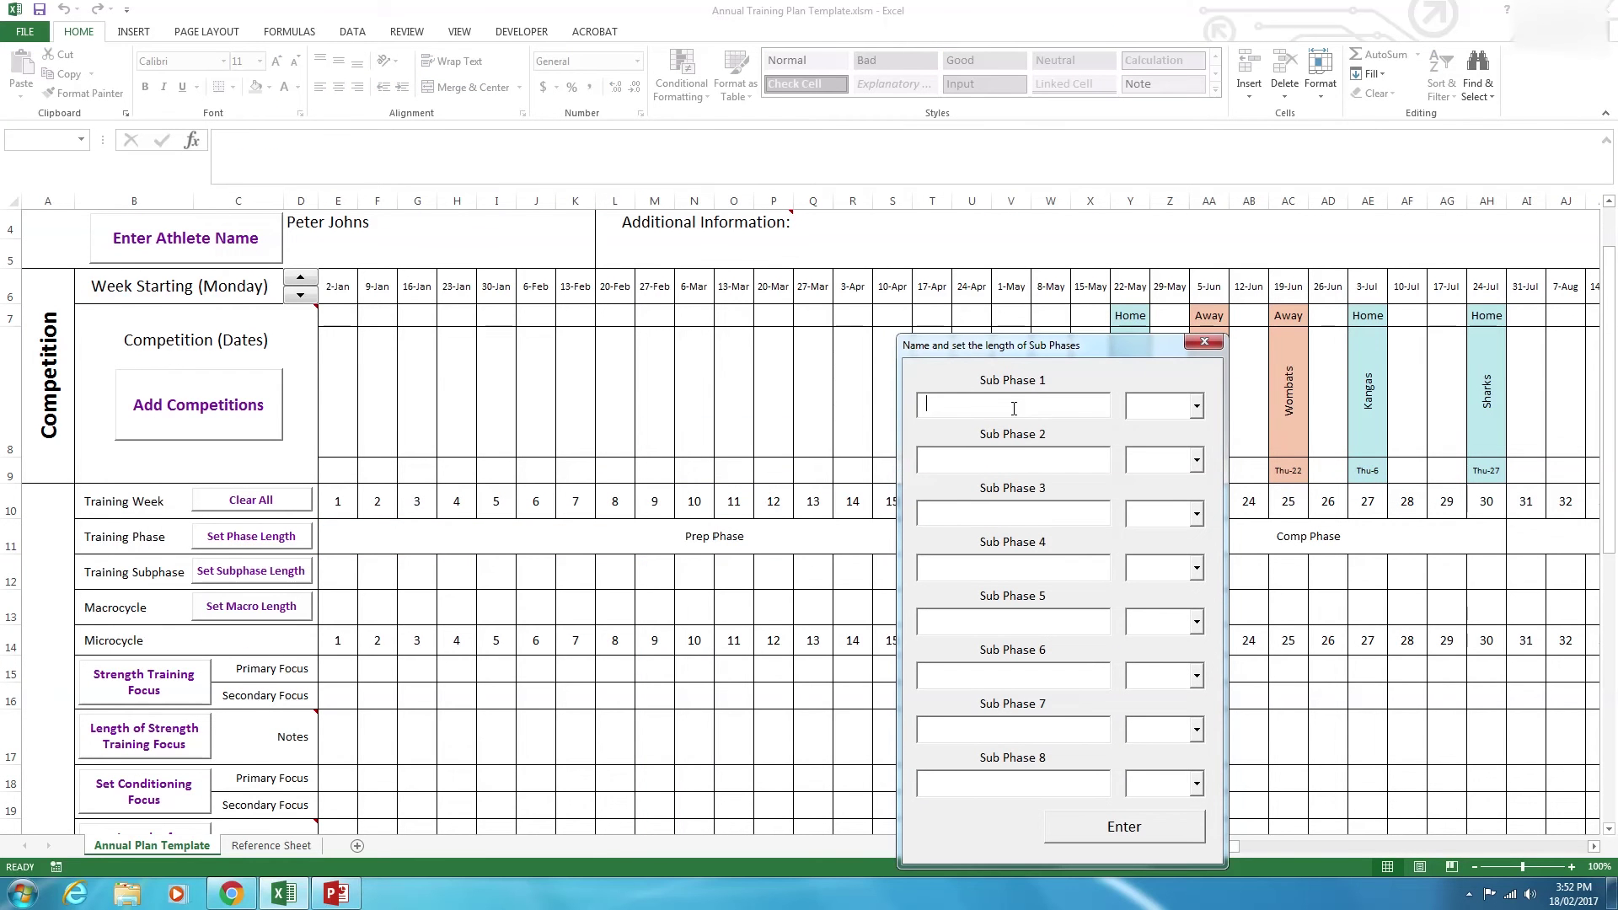
text(general PR)
text(G)
text(10)
key(Tab)
text(Specific Prep)
key(Tab)
text(1)
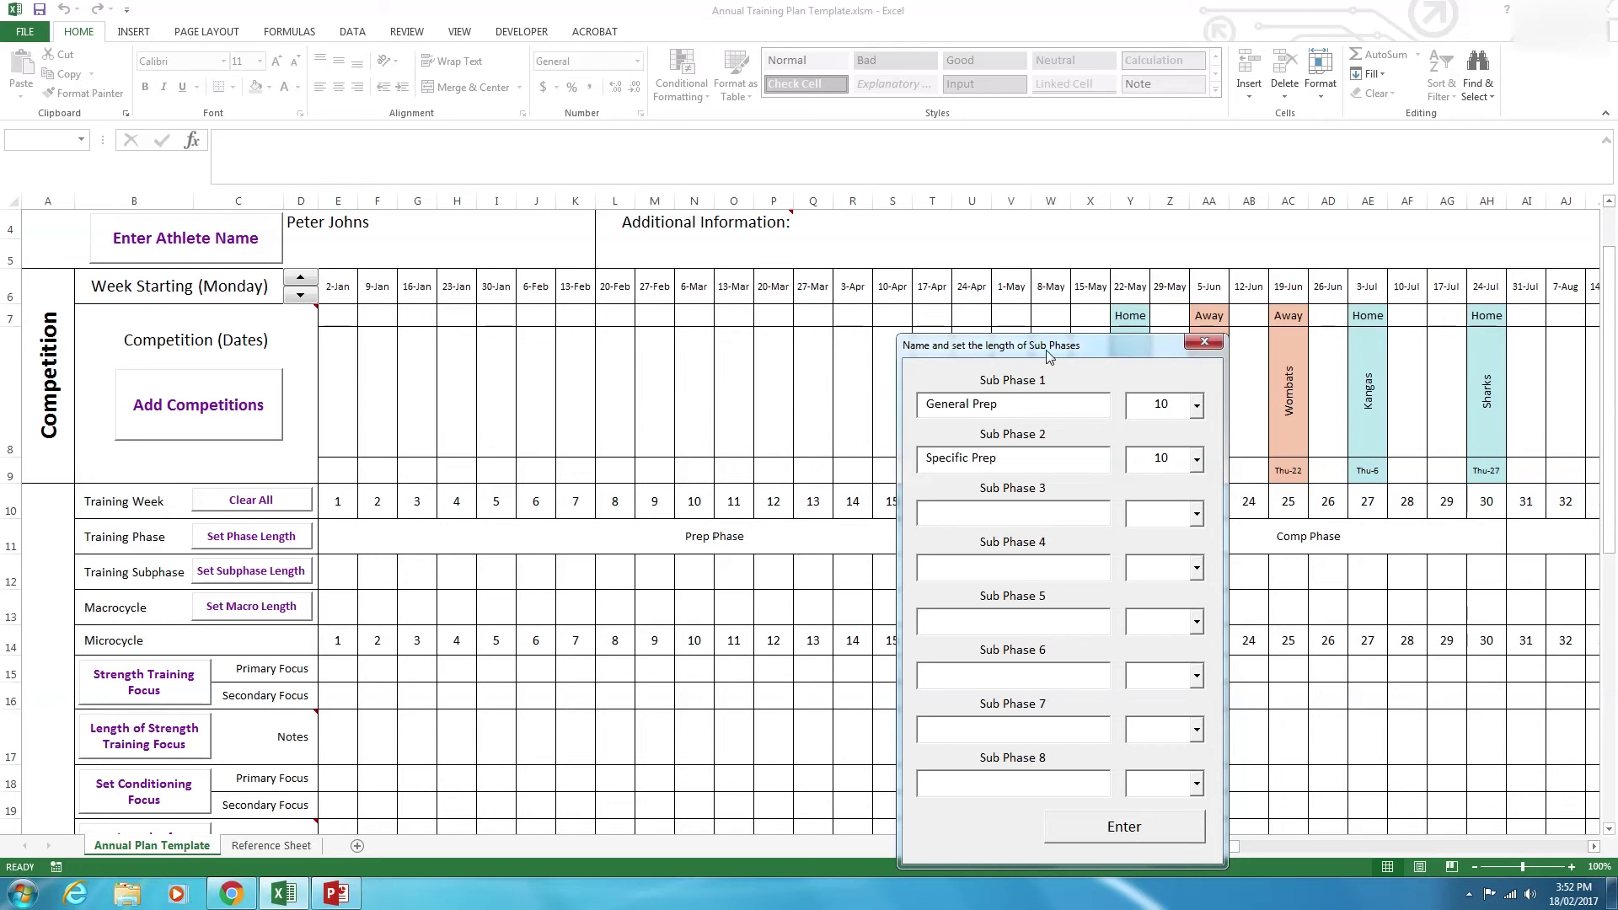
drag(1010, 549, 662, 438)
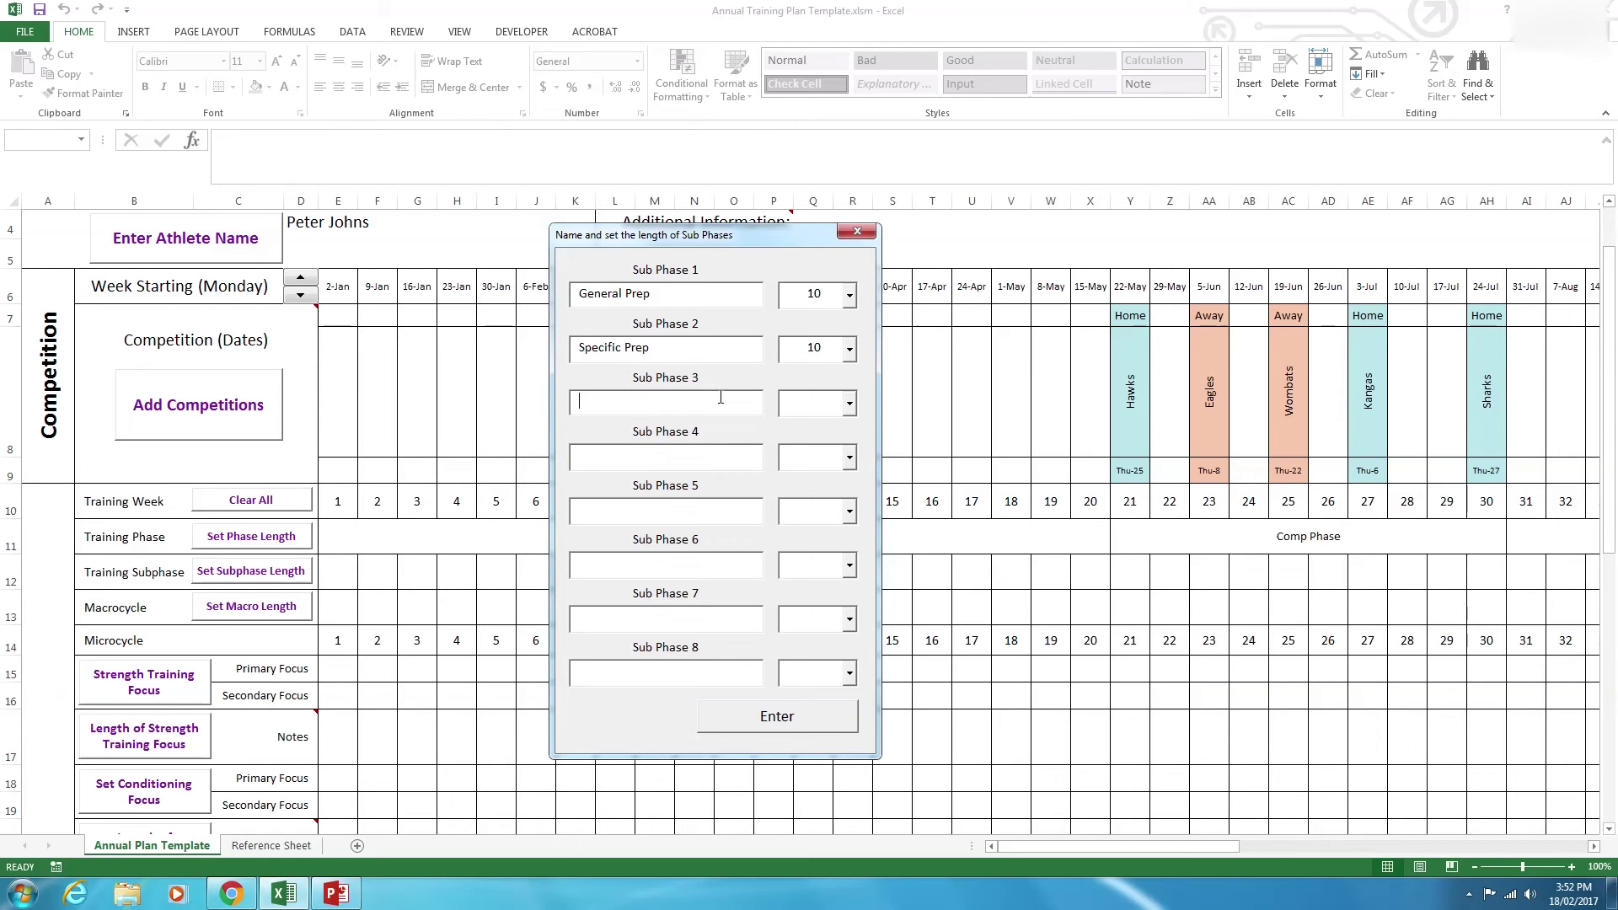
text(R)
Add In-season (7 weeks) and Off-season subphases and apply them to the Training Subphase row.
click(690, 456)
text(In-season)
click(814, 457)
text(7)
click(679, 512)
text(Off-season)
click(815, 509)
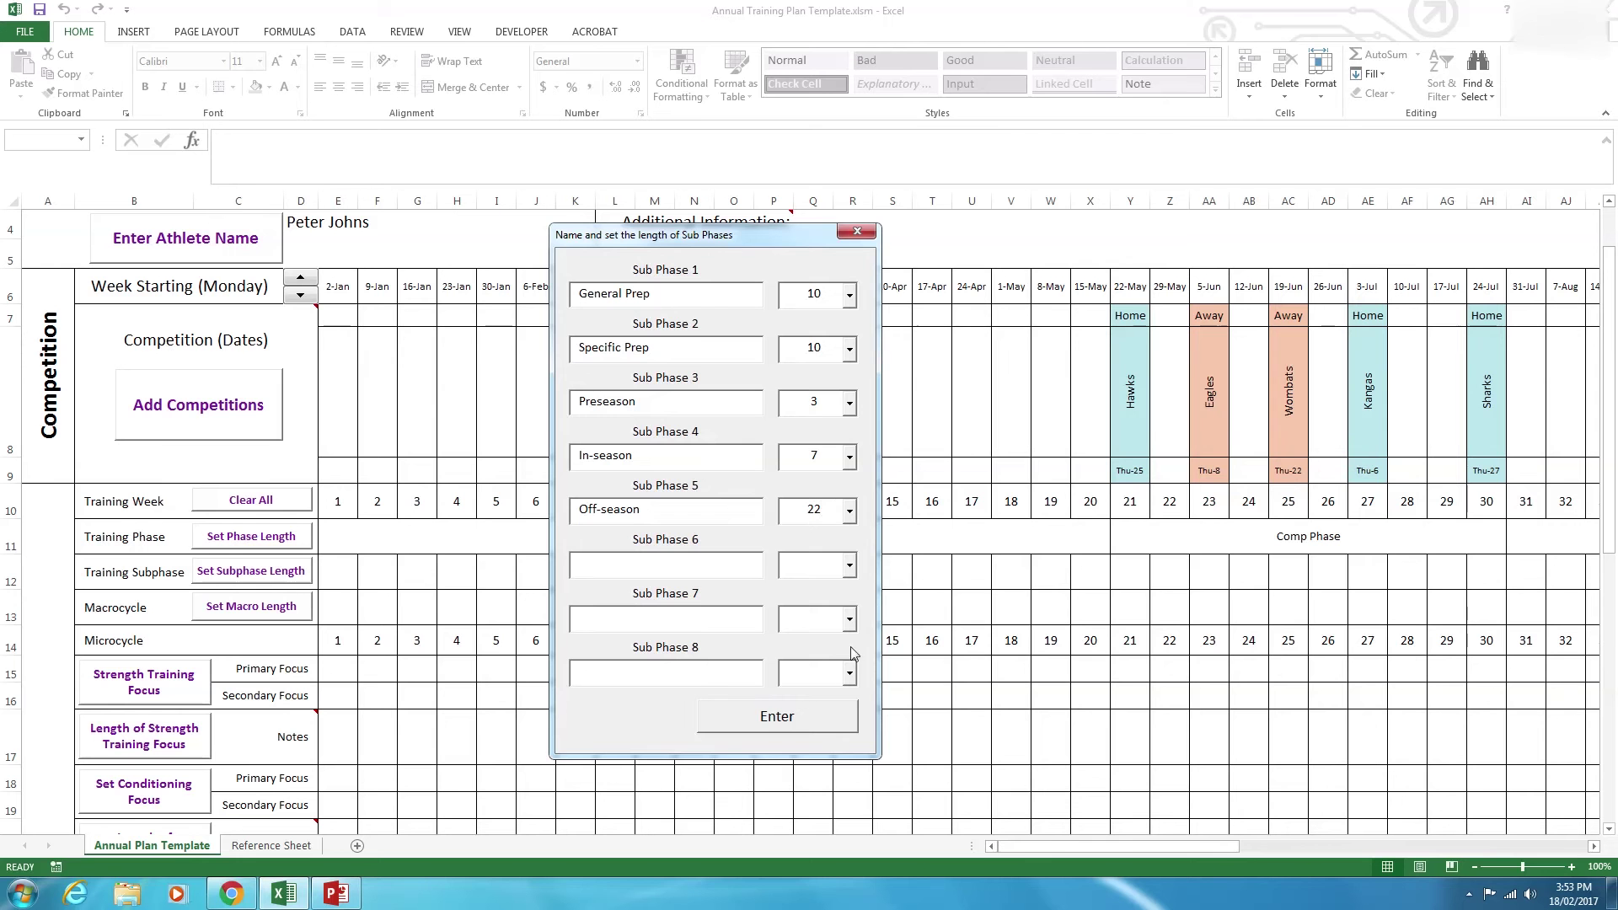
click(816, 721)
Scroll down to the Macrocycle row and bring up the macrocycle length settings.
drag(1125, 849, 1091, 861)
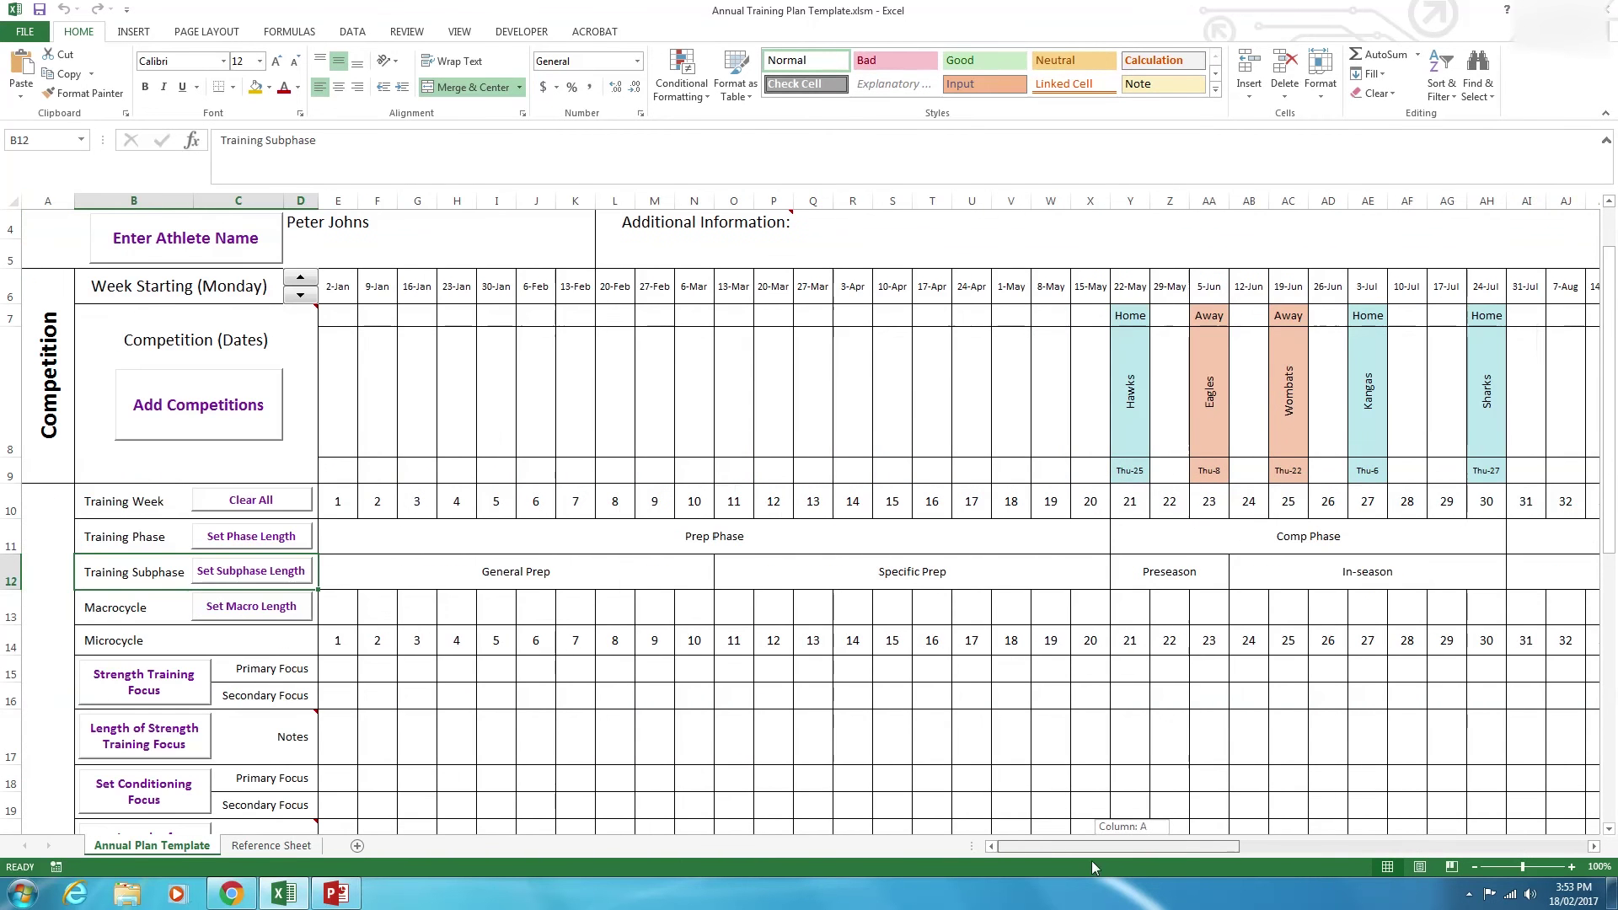
scroll(531, 690, down, 1)
click(369, 528)
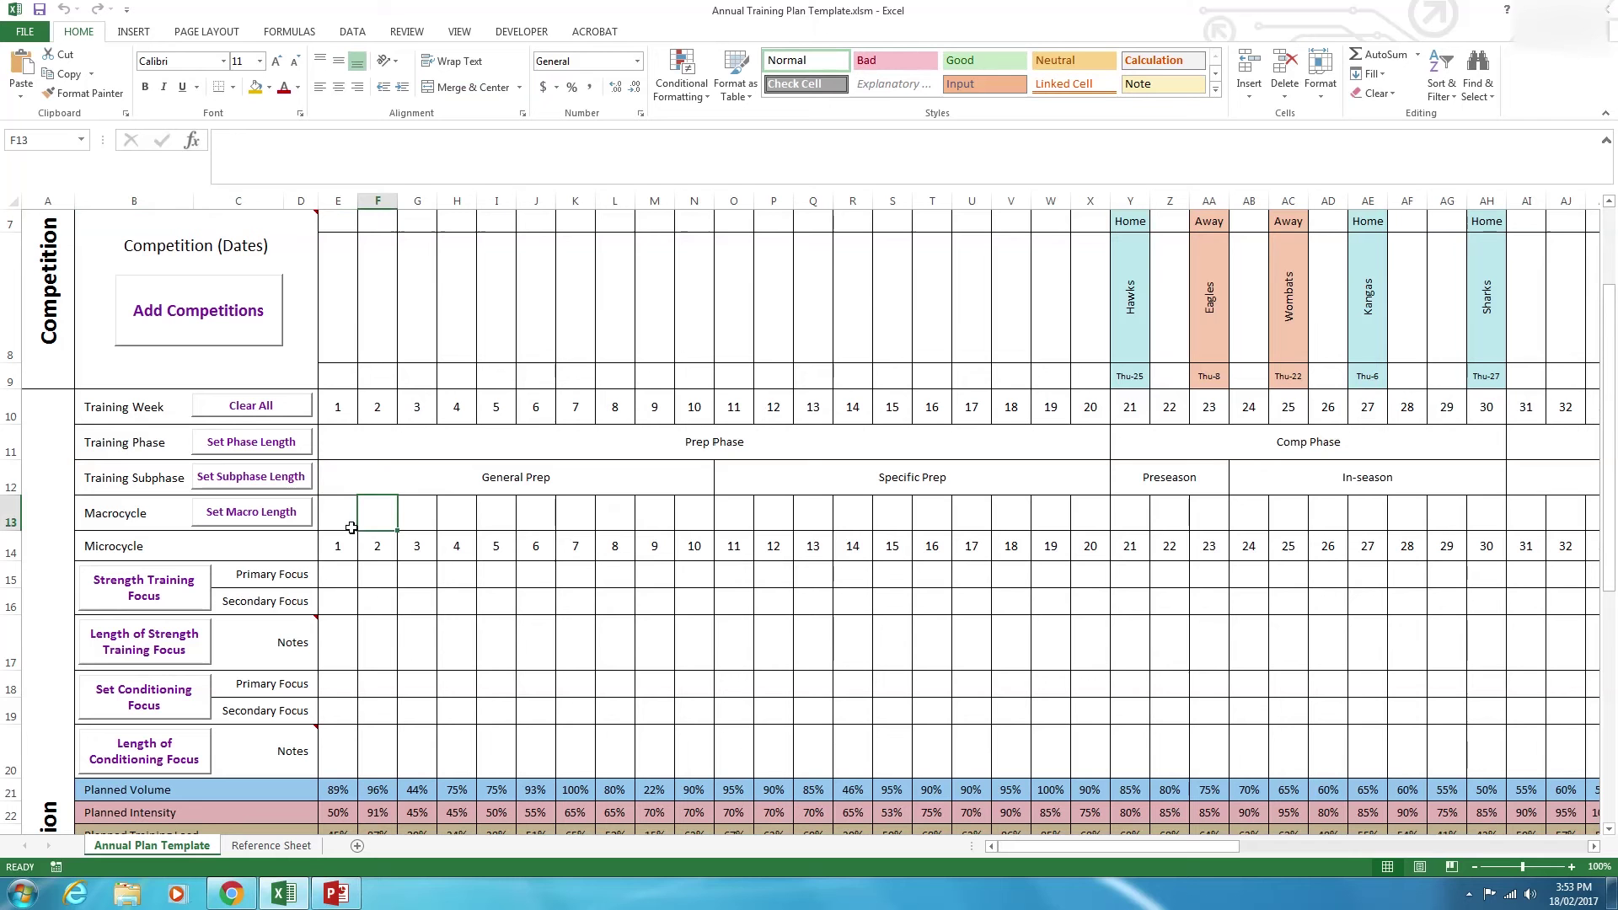
click(95, 523)
drag(318, 518, 708, 517)
click(390, 523)
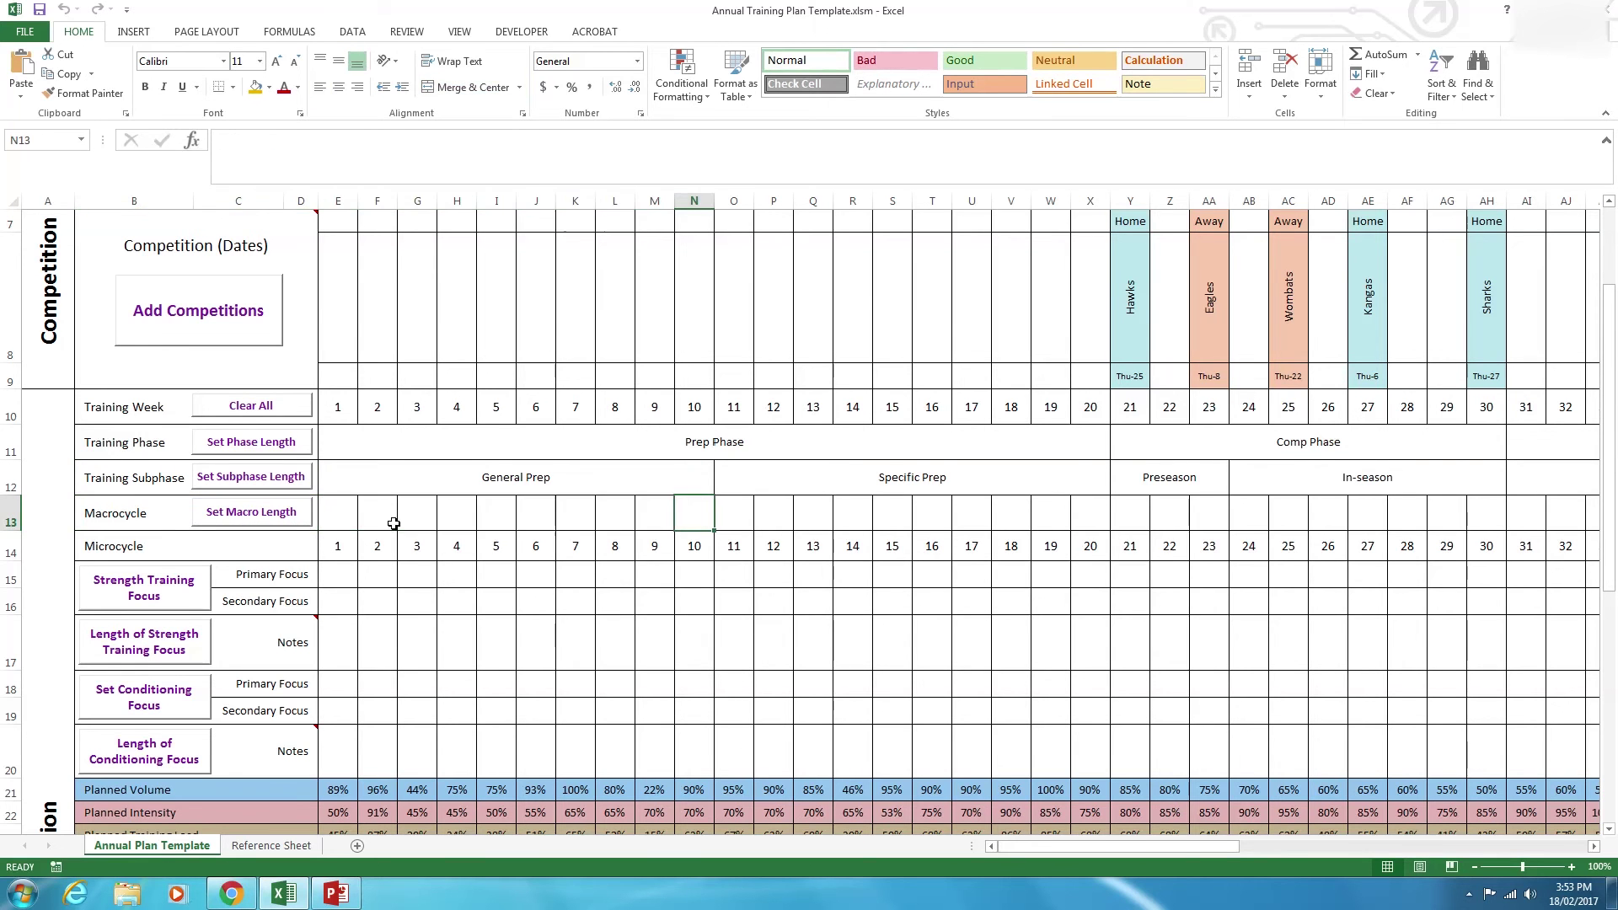
click(296, 515)
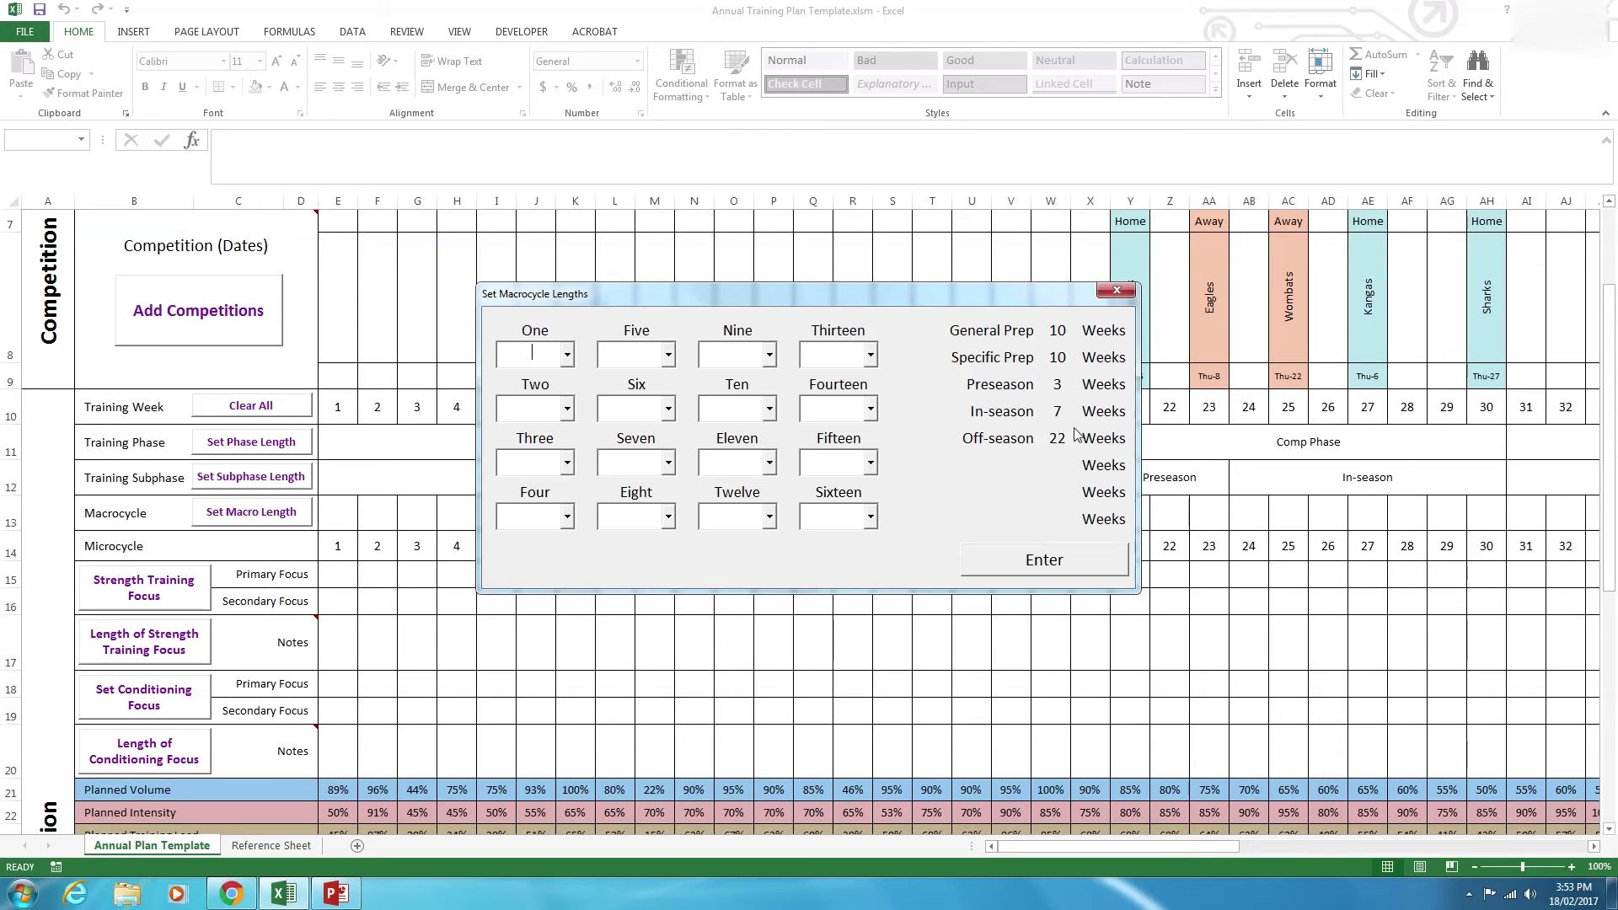
Set macrocycles One, Two, Three and Four to 5 weeks each.
drag(910, 306, 1141, 356)
click(788, 417)
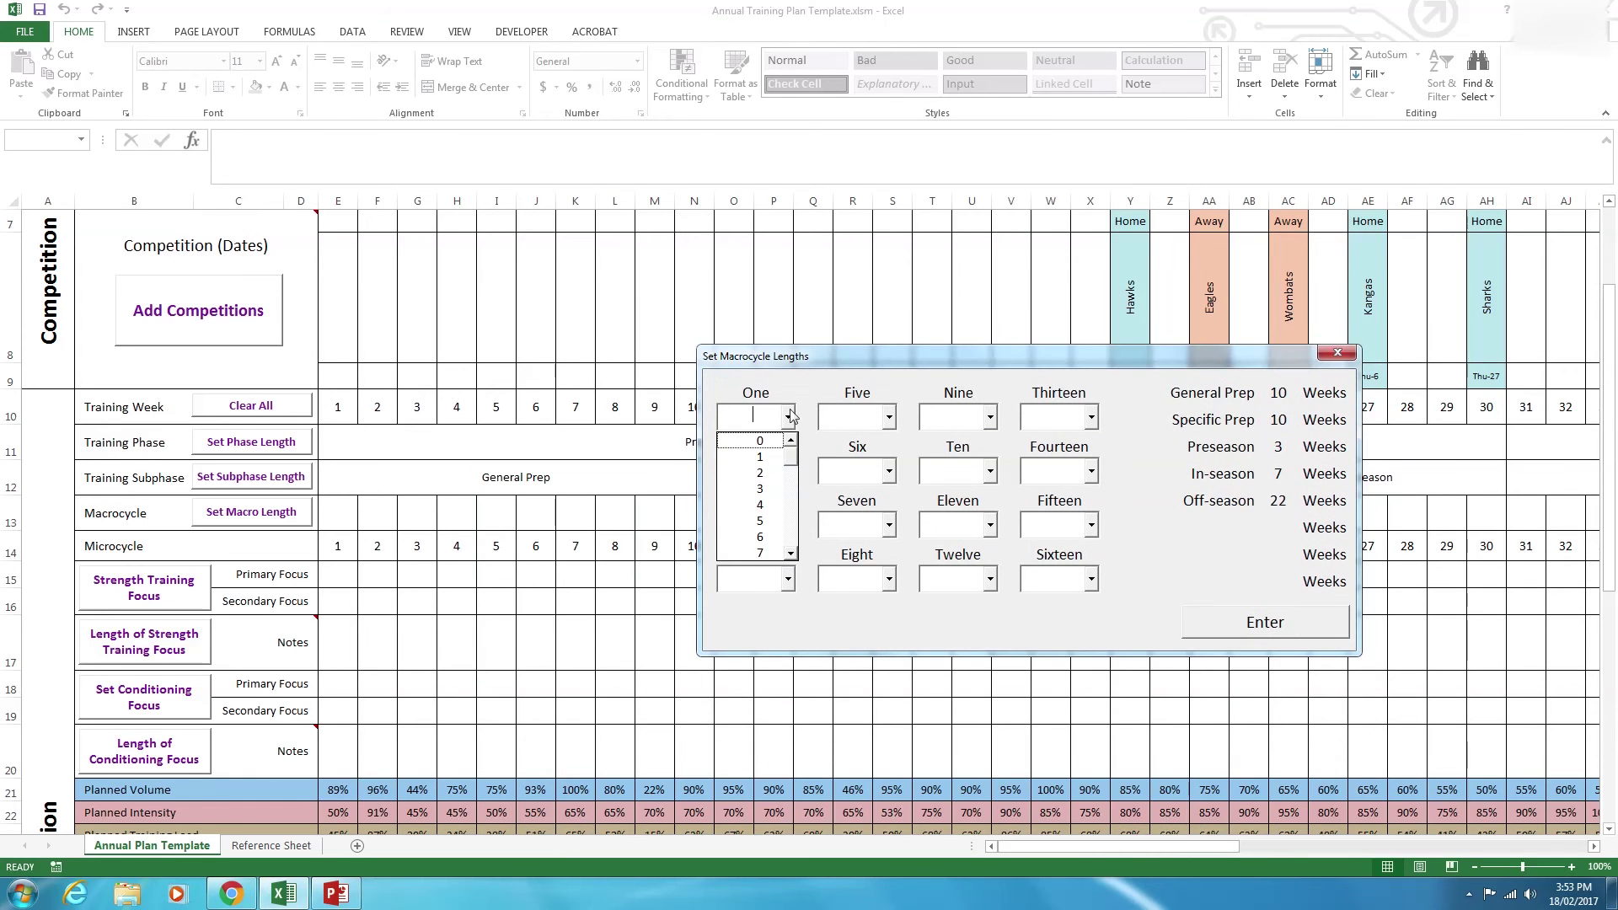
click(763, 520)
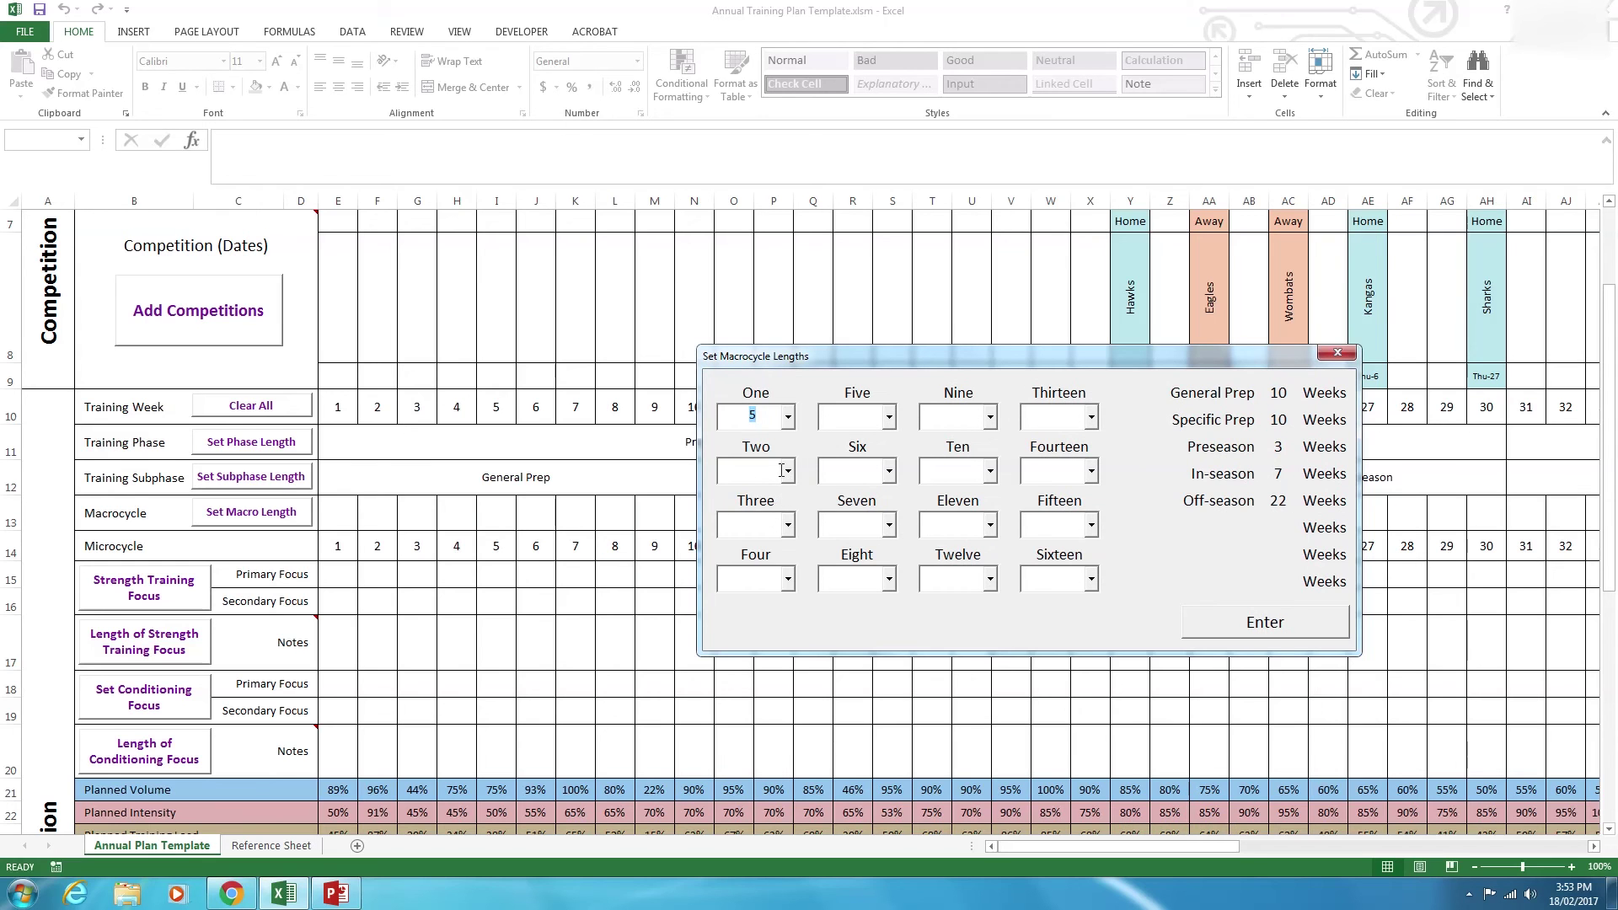
click(786, 471)
click(755, 573)
click(789, 527)
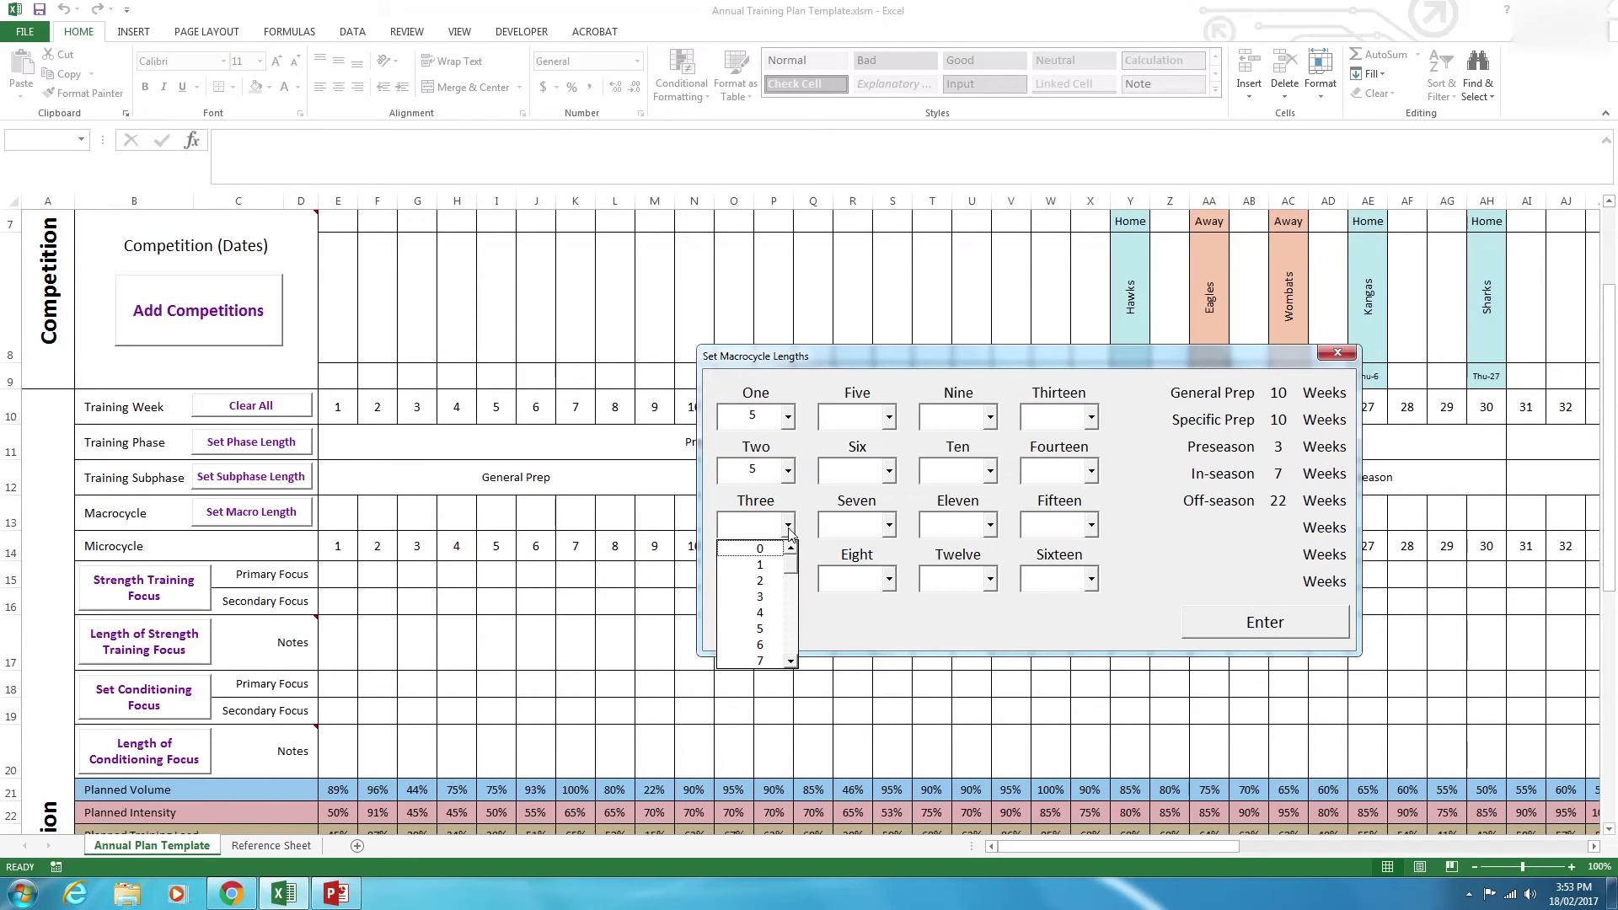
click(767, 633)
click(789, 579)
click(761, 683)
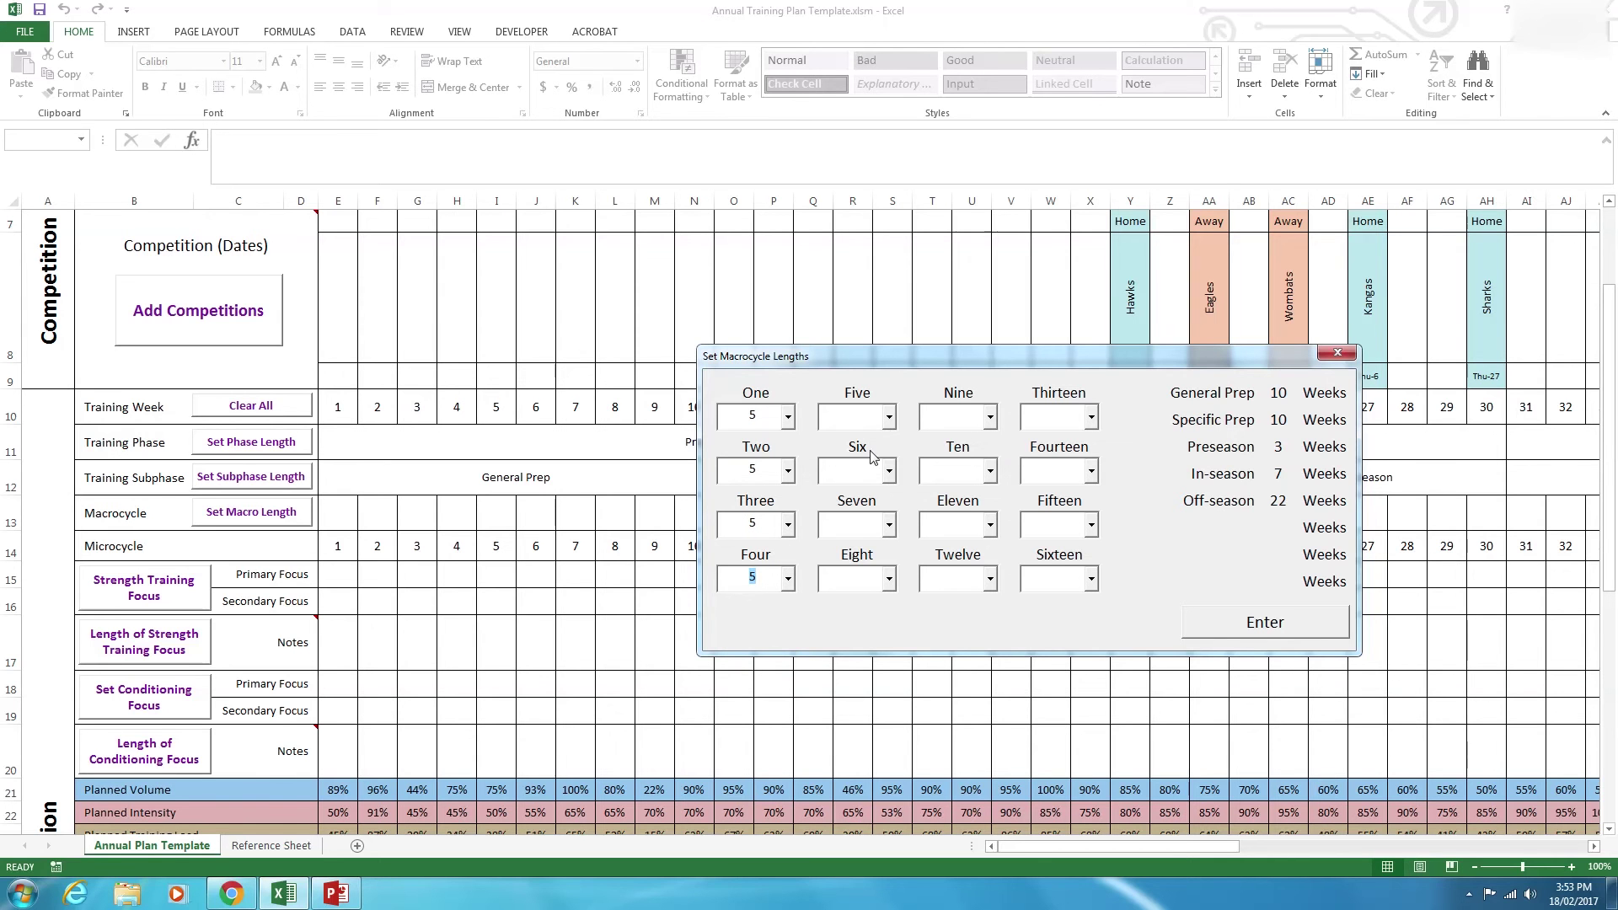
Set macrocycles Five and Six to 3 weeks, Seven to 4, Eight to 22, and apply.
click(892, 418)
click(860, 488)
click(889, 471)
click(866, 542)
click(889, 525)
click(869, 605)
click(889, 580)
drag(895, 625, 895, 677)
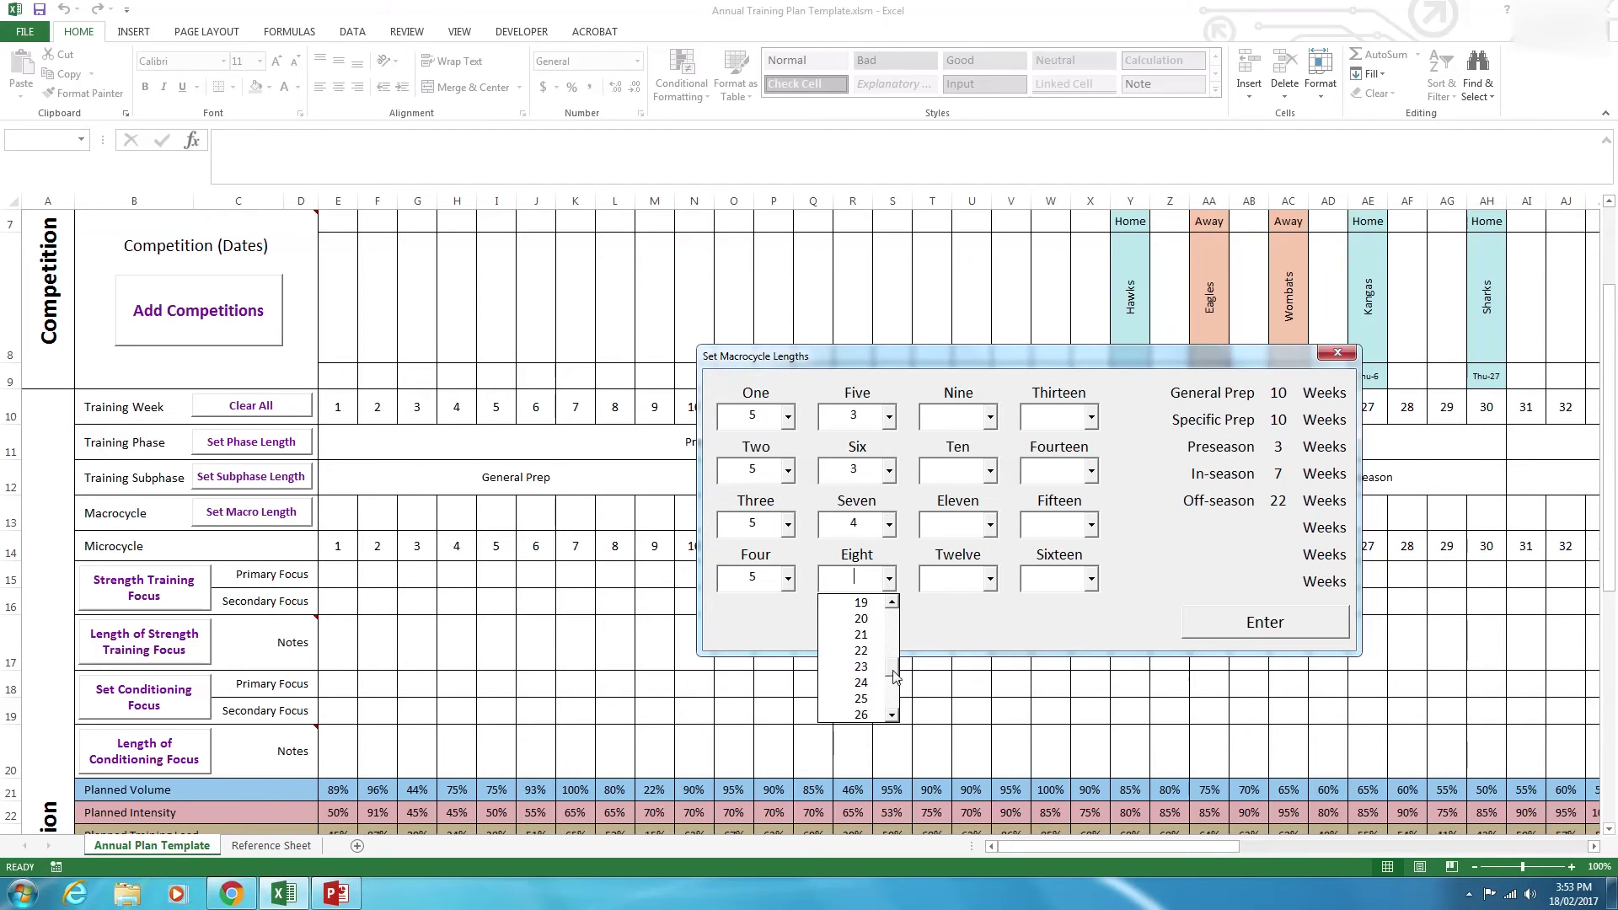
click(861, 635)
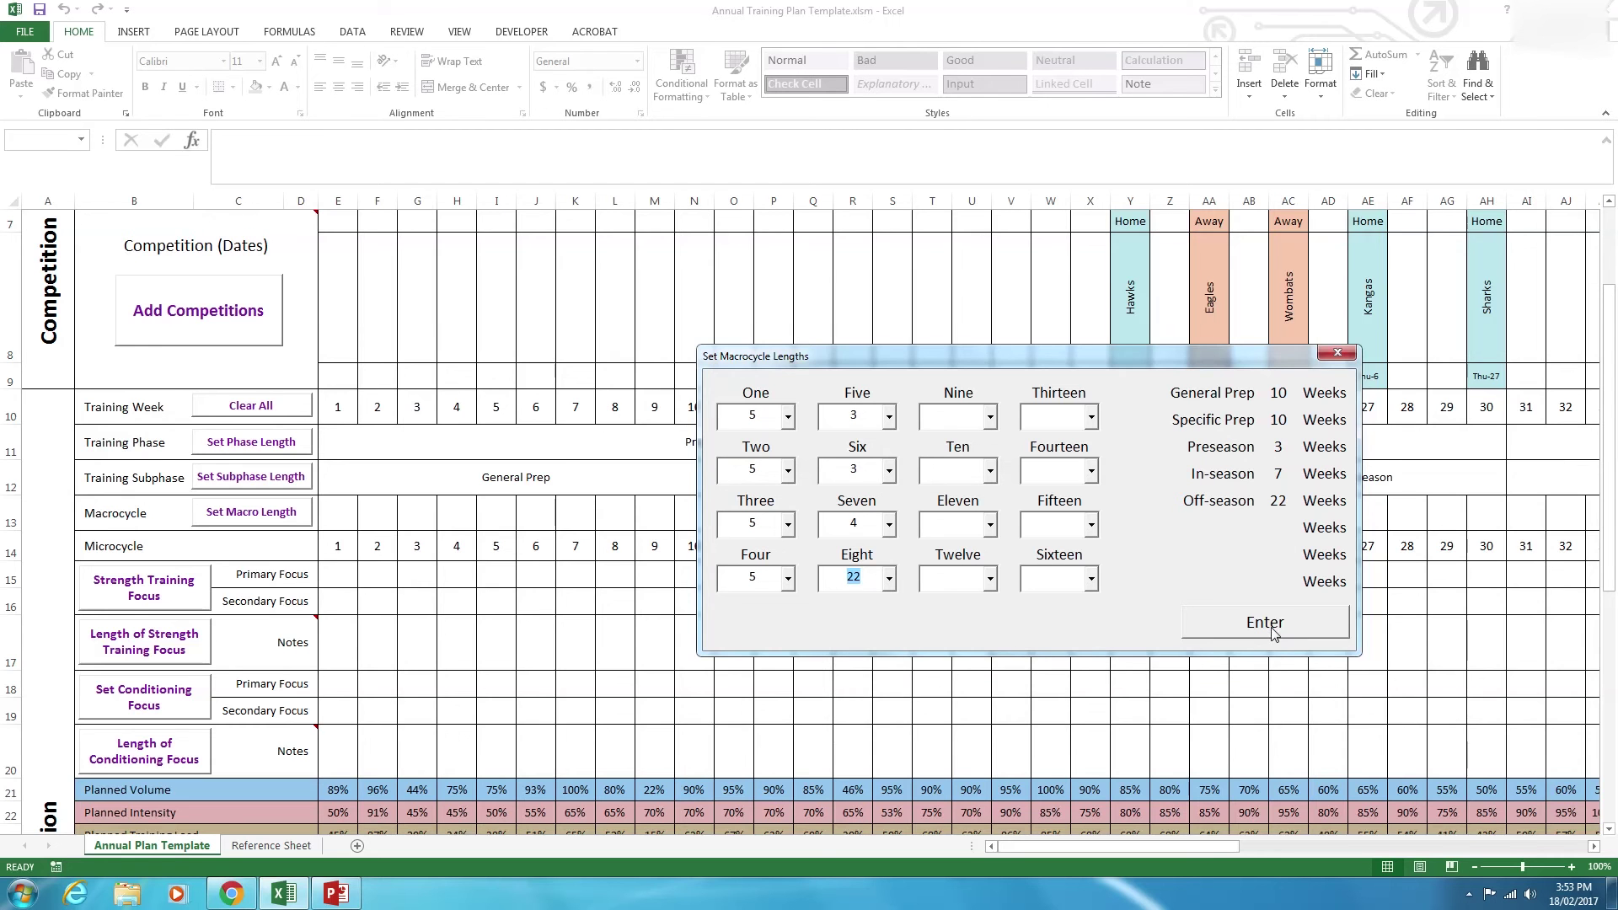
click(1265, 624)
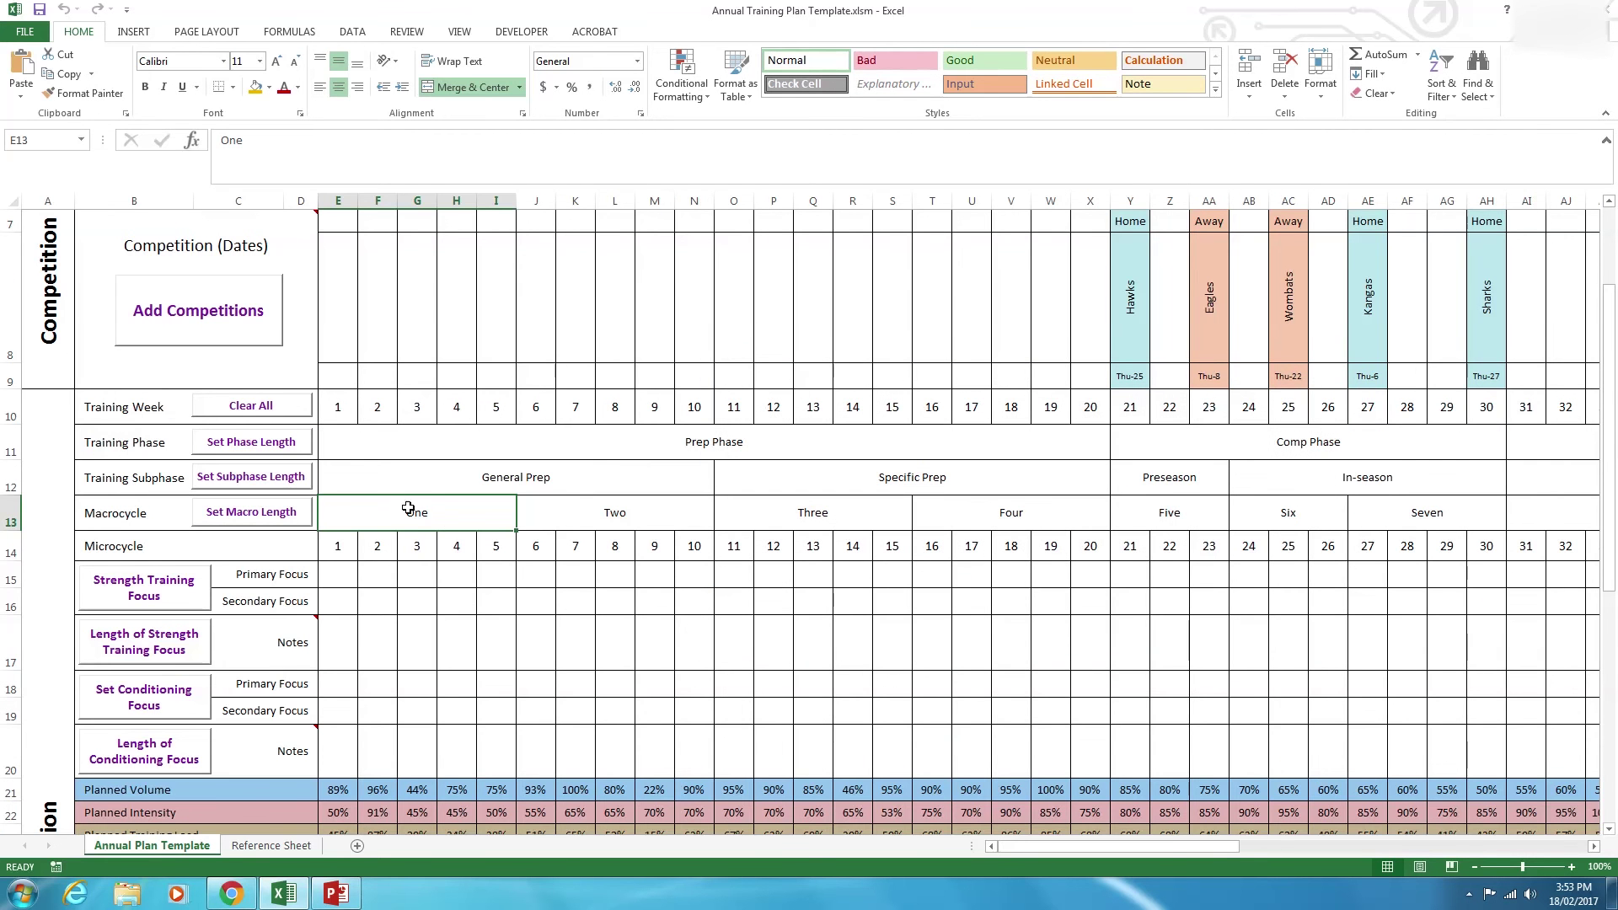
Select weeks 1 to 8 of the primary strength row in the Strength Training Focus area.
mouse_move(1167, 842)
mouse_down()
mouse_move(1306, 844)
mouse_move(1171, 847)
mouse_up()
click(490, 600)
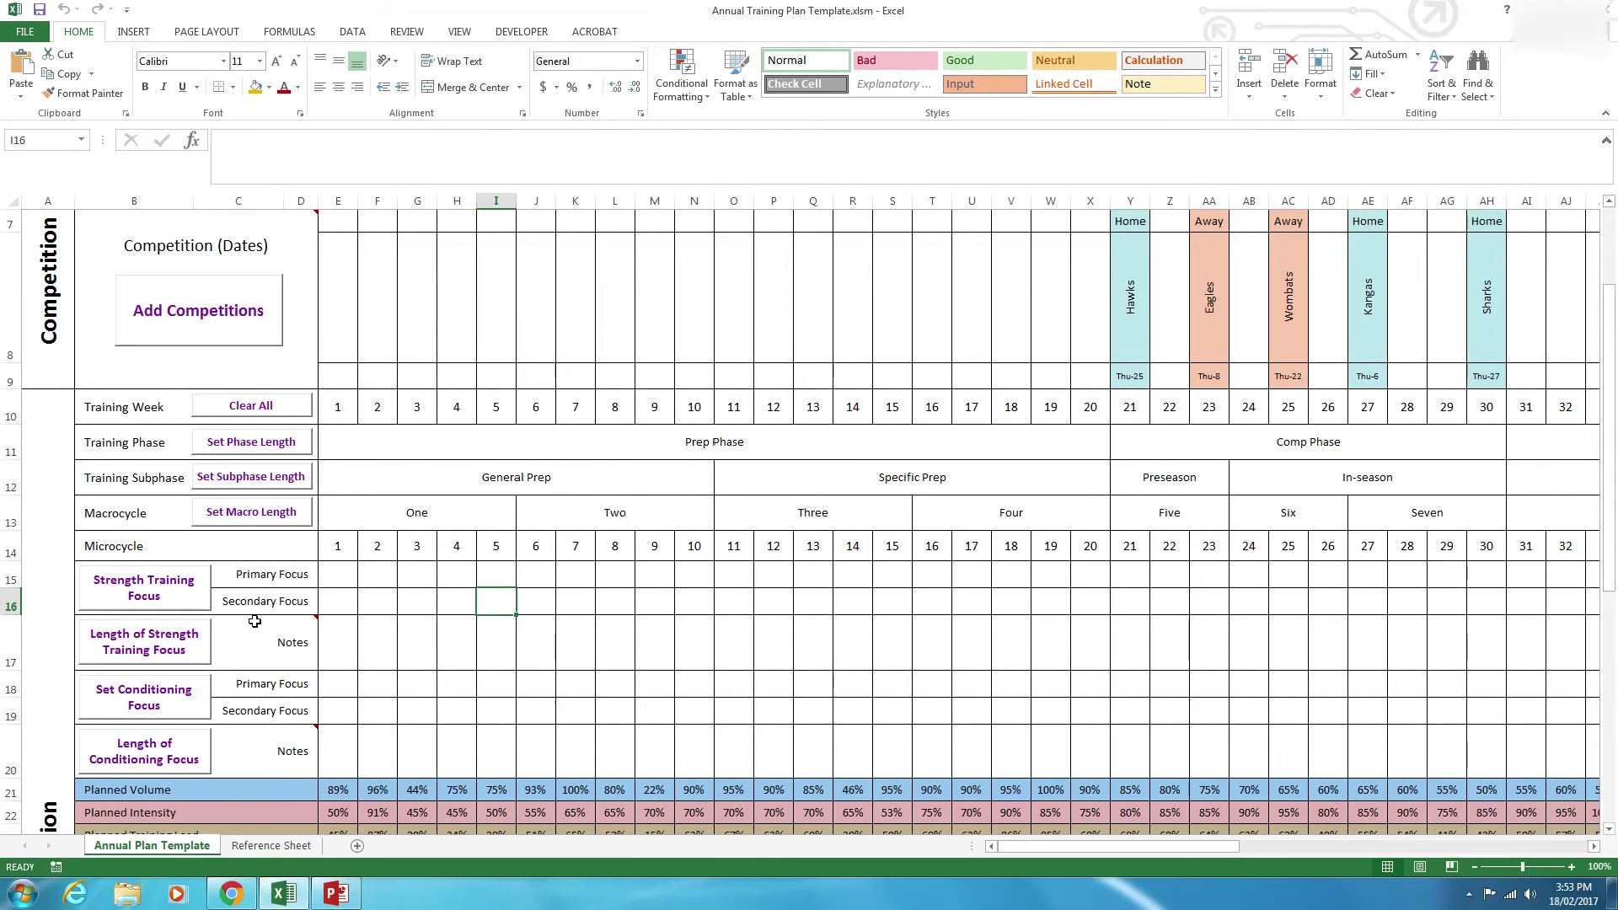
drag(334, 583, 622, 578)
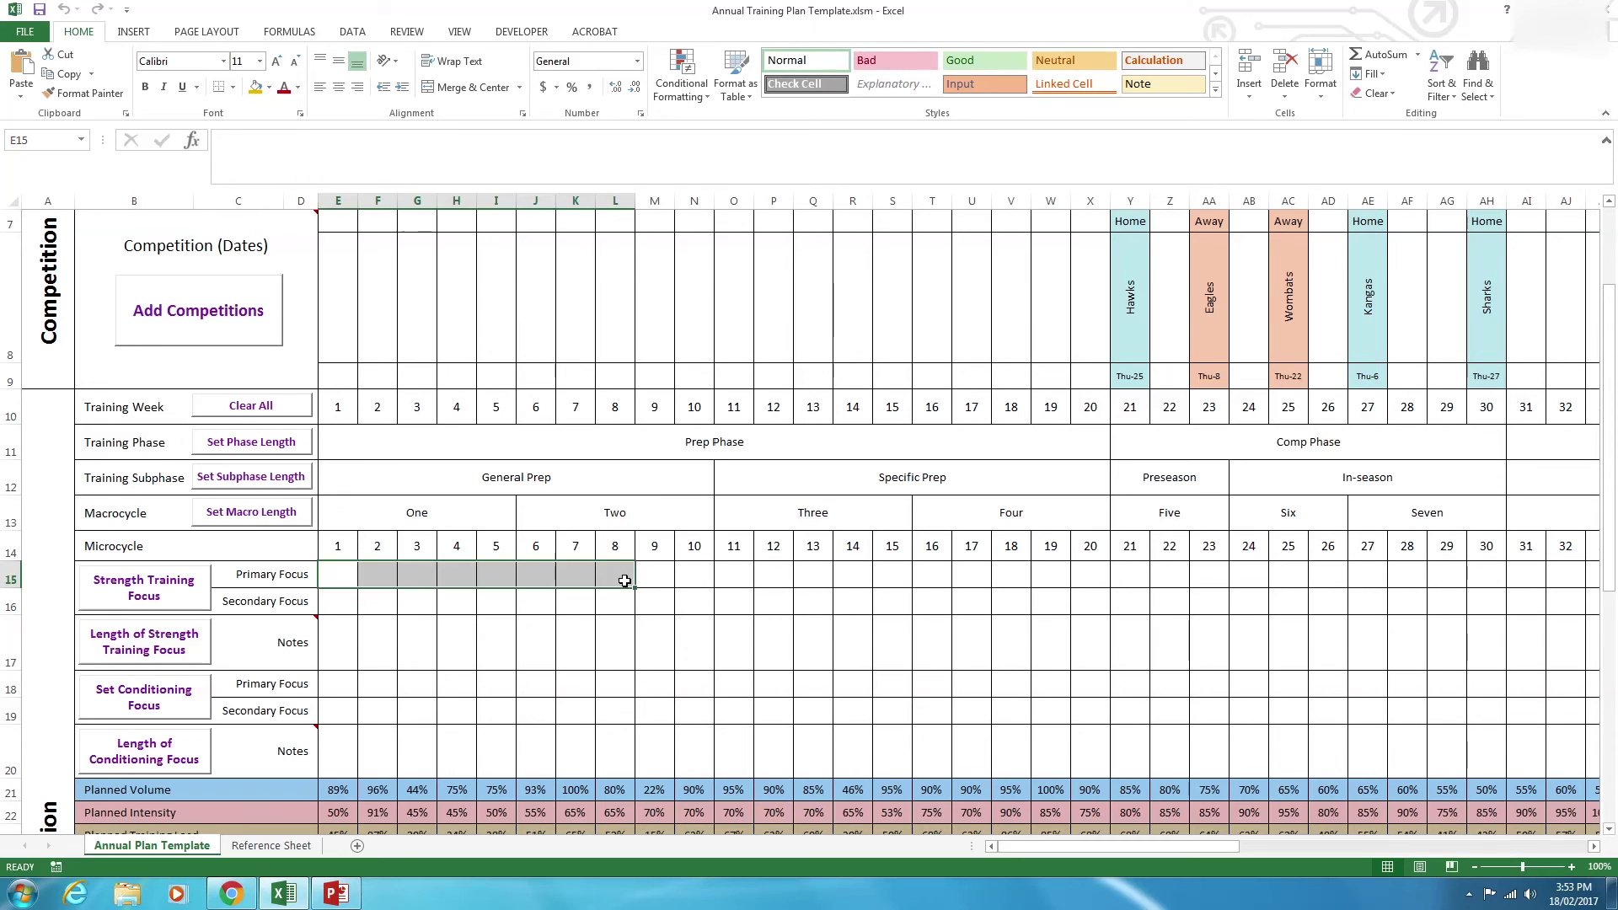
click(621, 579)
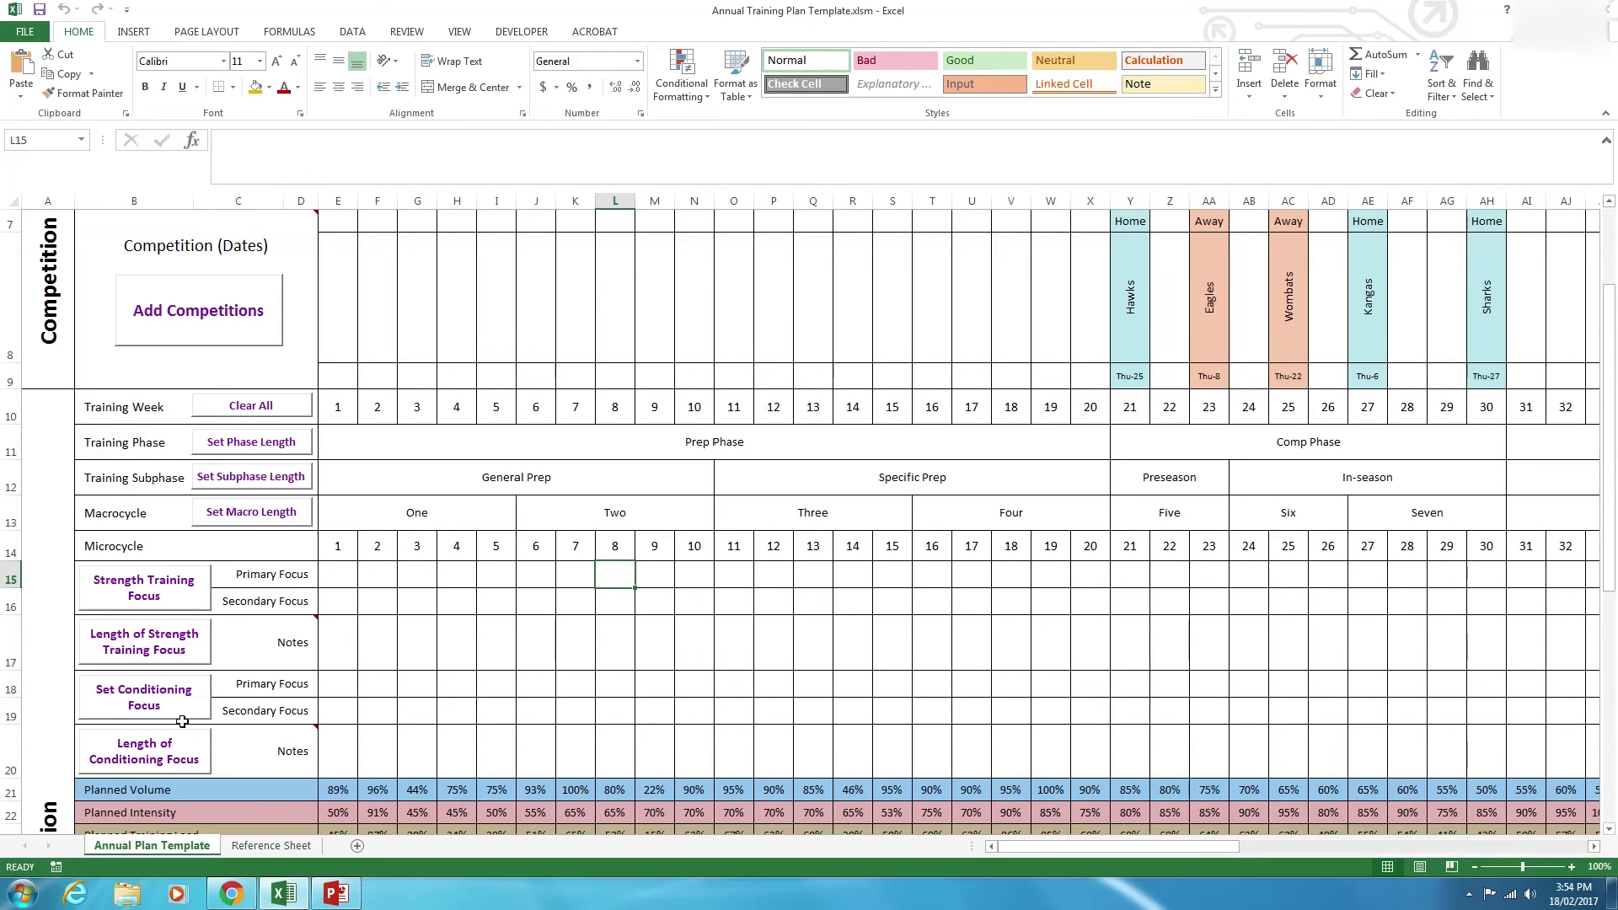
Bring up the Add Strength Training Focus form, move it aside, and begin entering the first focus name.
click(179, 598)
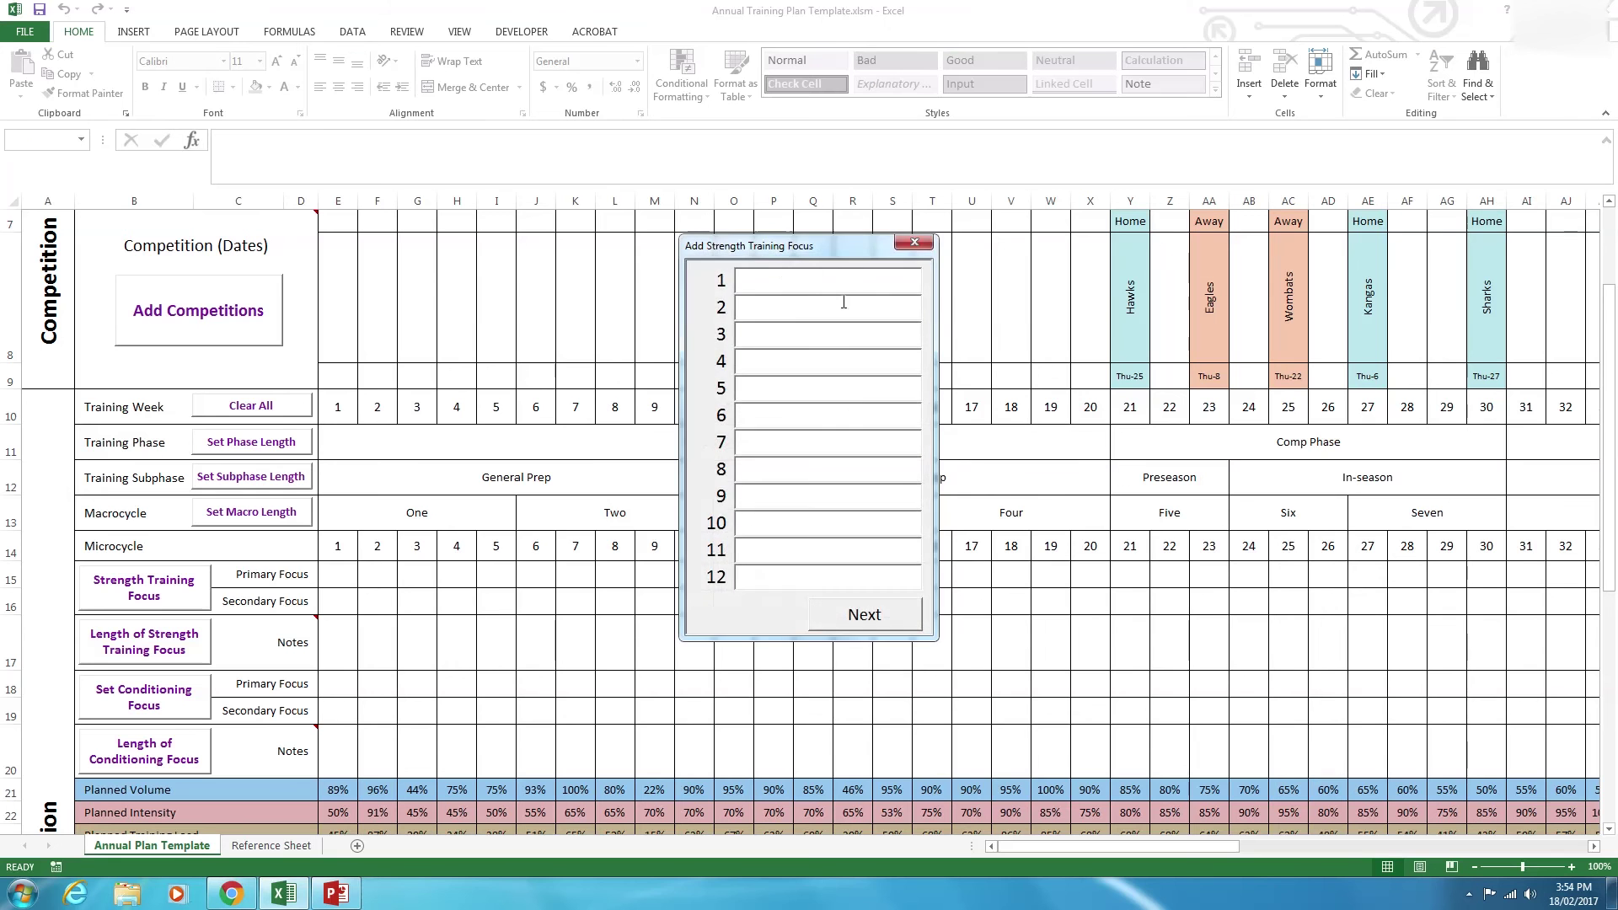
drag(801, 255, 670, 263)
click(657, 299)
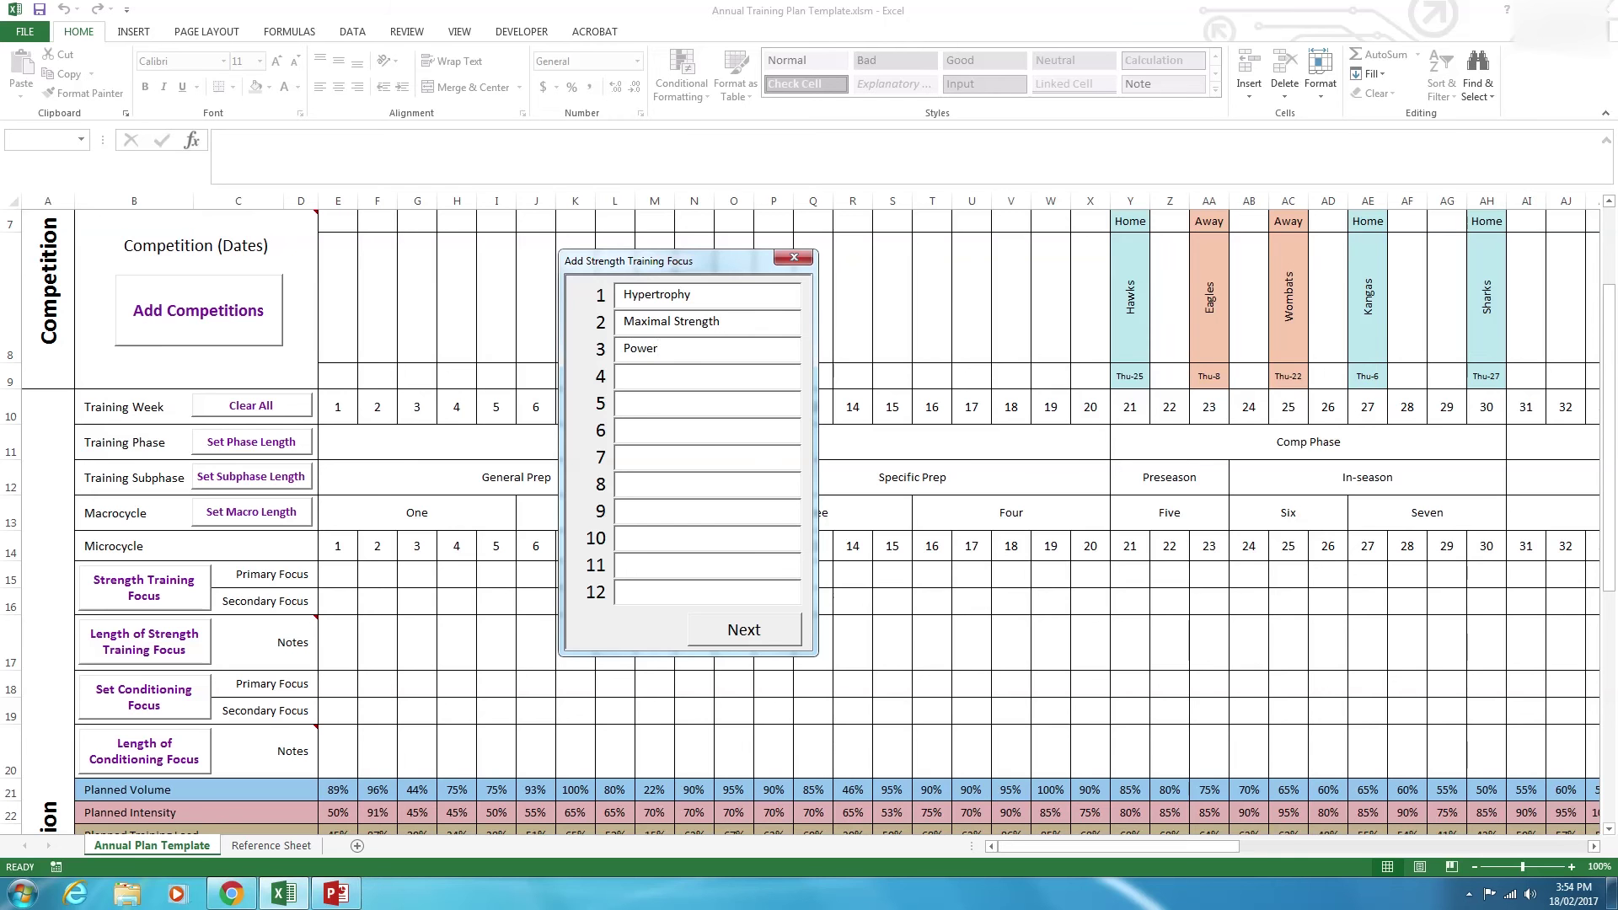
Save the strength focuses, then name Aerobic, Anaerobic and Speed as conditioning focuses, fixing the Anaerobic typo.
click(767, 630)
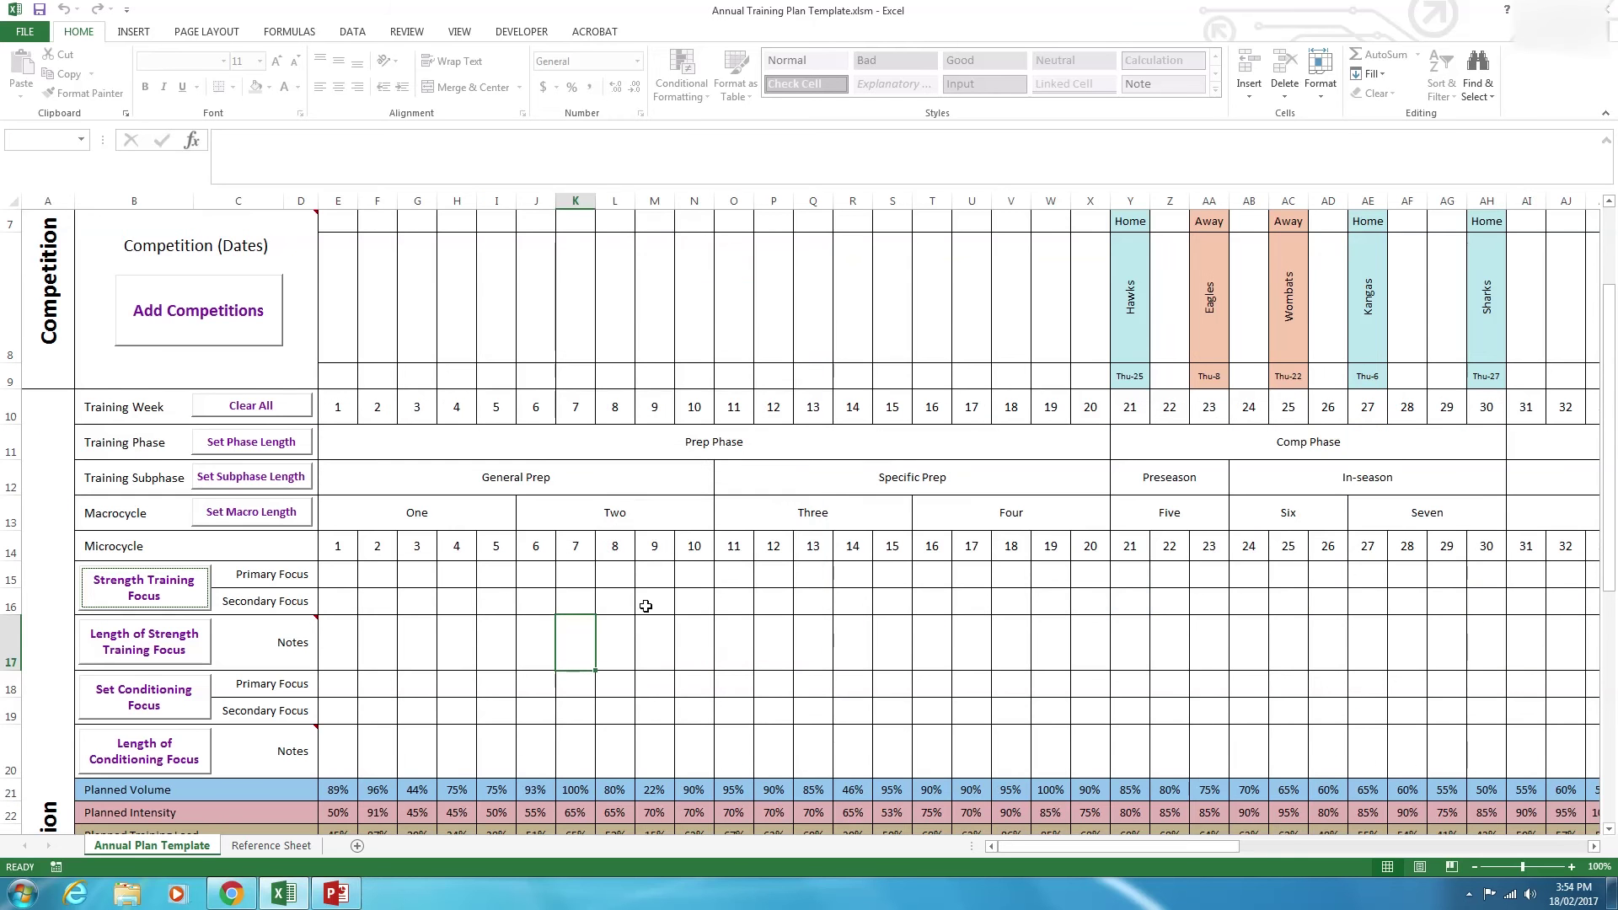
click(179, 693)
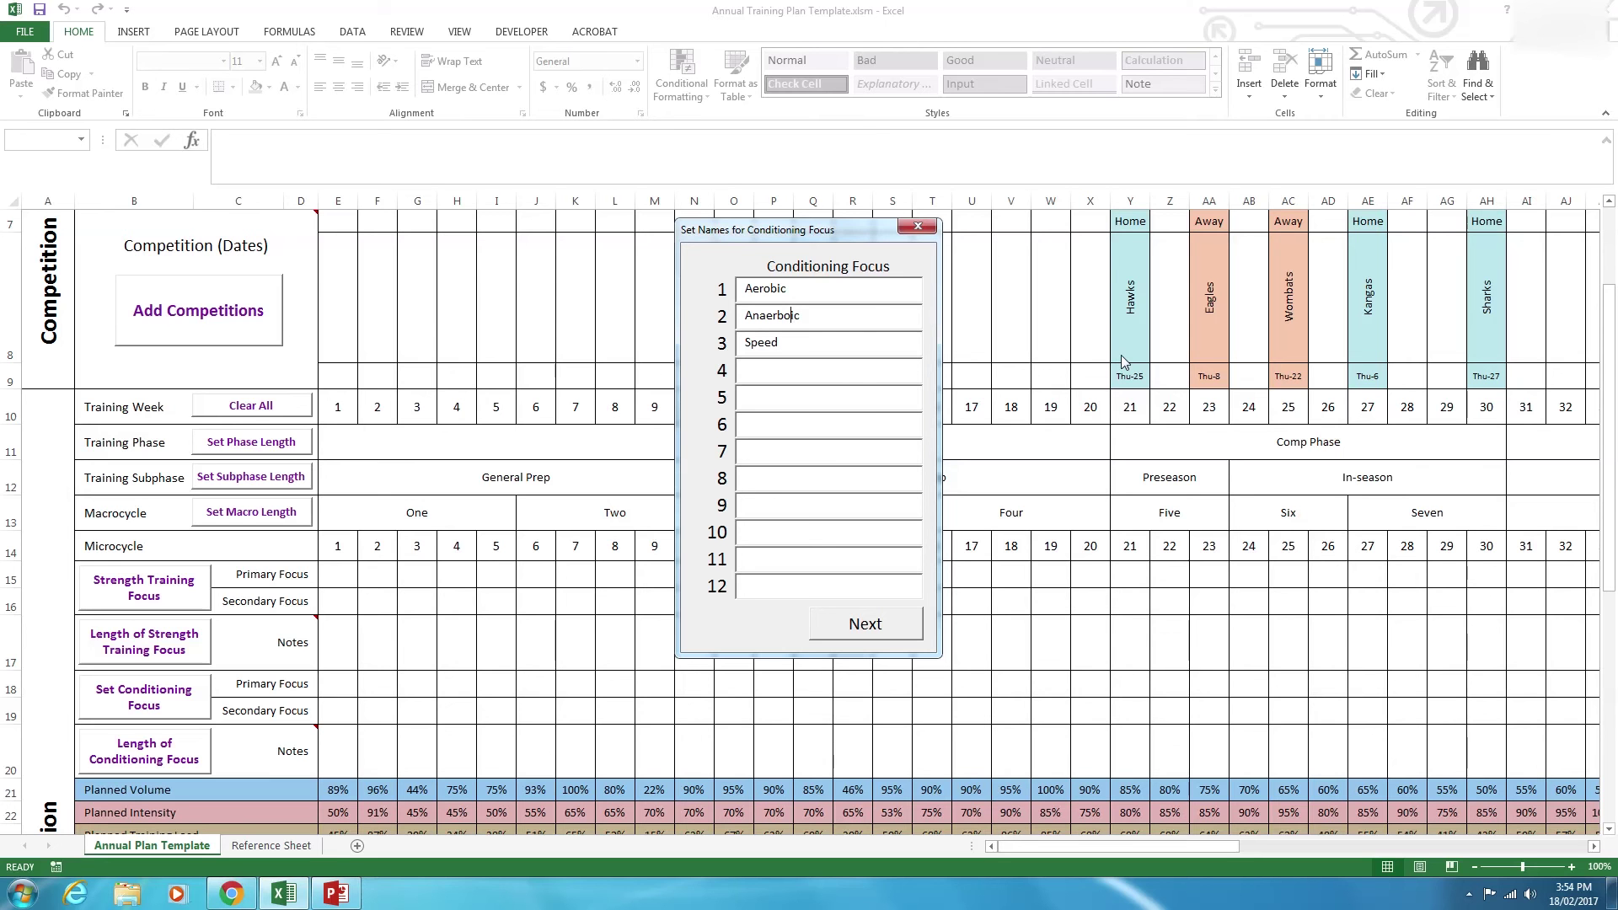
key(Delete)
text(b)
click(866, 624)
click(536, 639)
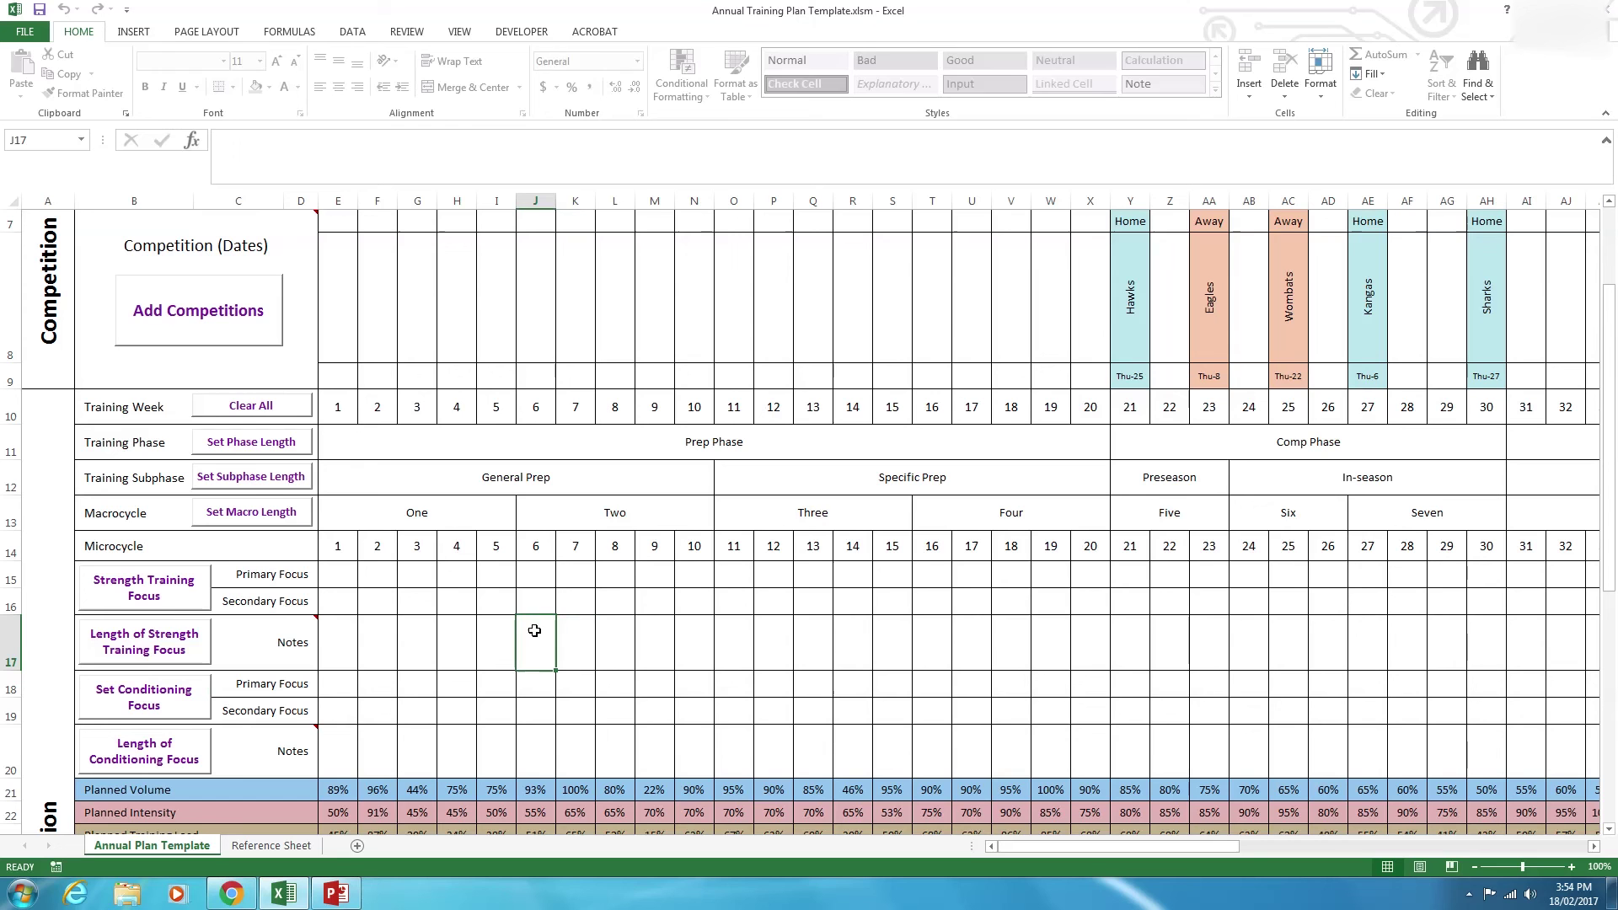
Make Hypertrophy, Maximal Strength and Power the primary focuses for Focus 1–3.
click(198, 634)
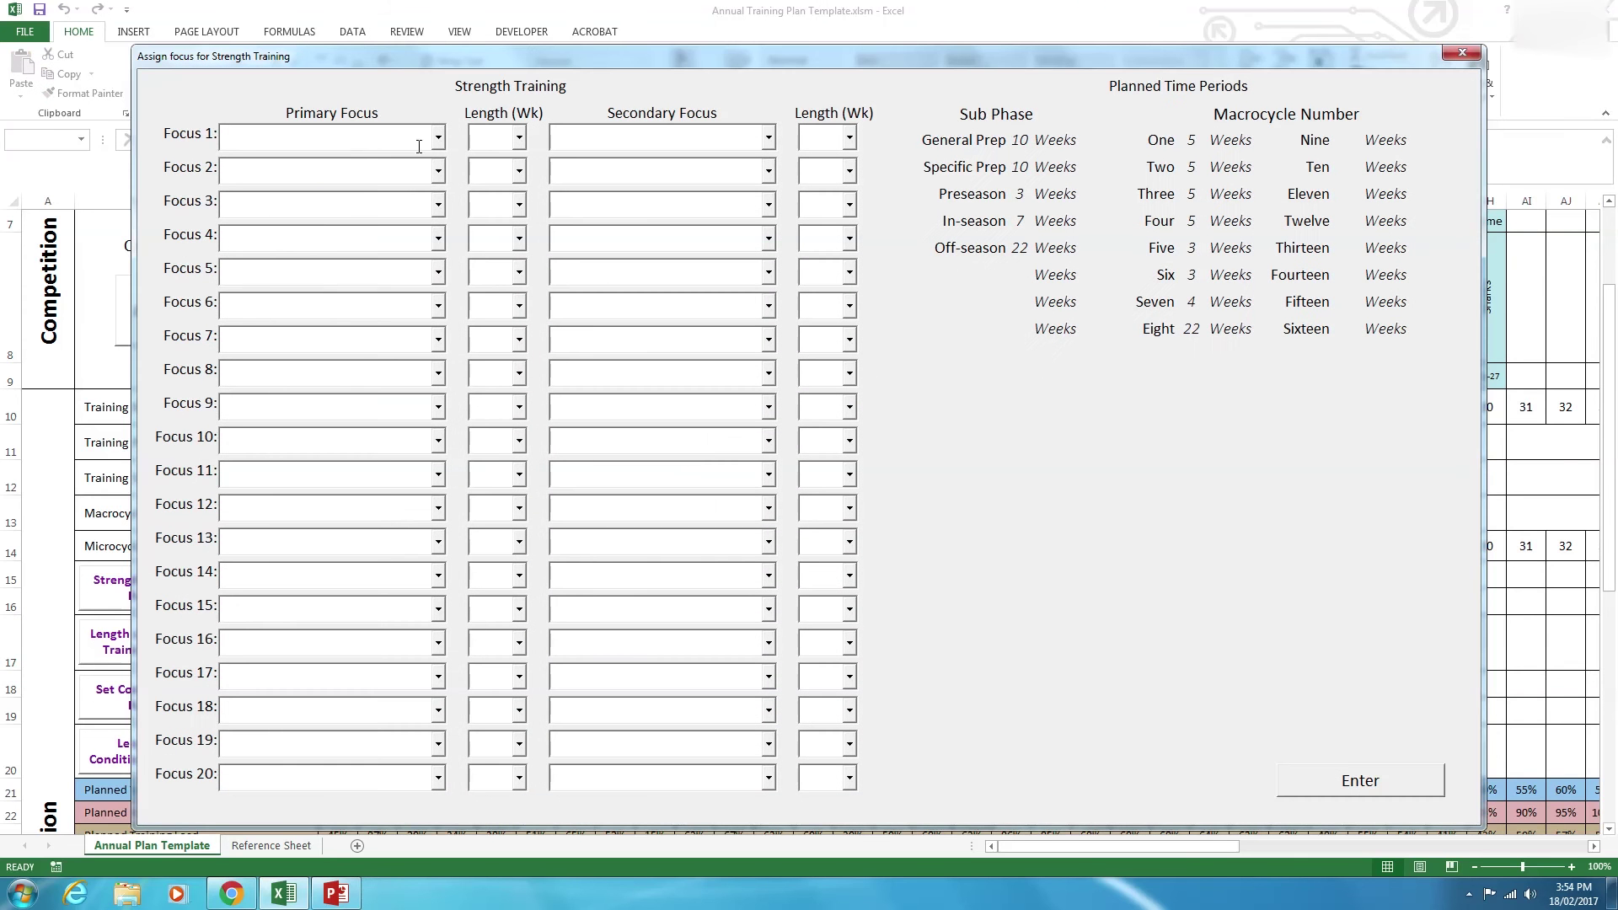
click(439, 137)
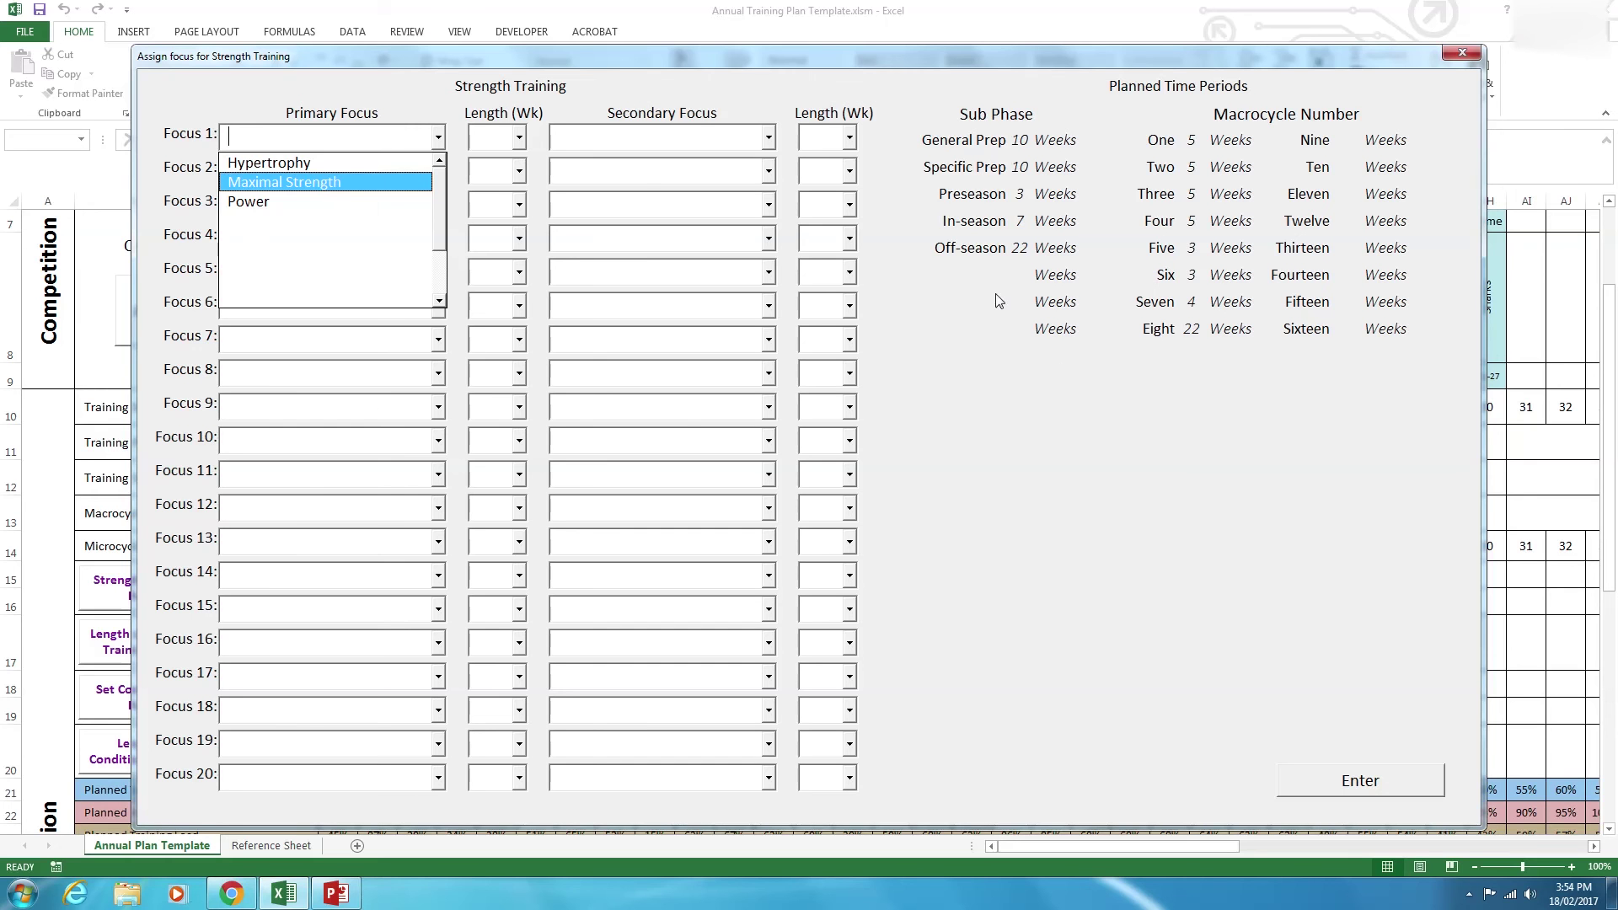
click(279, 162)
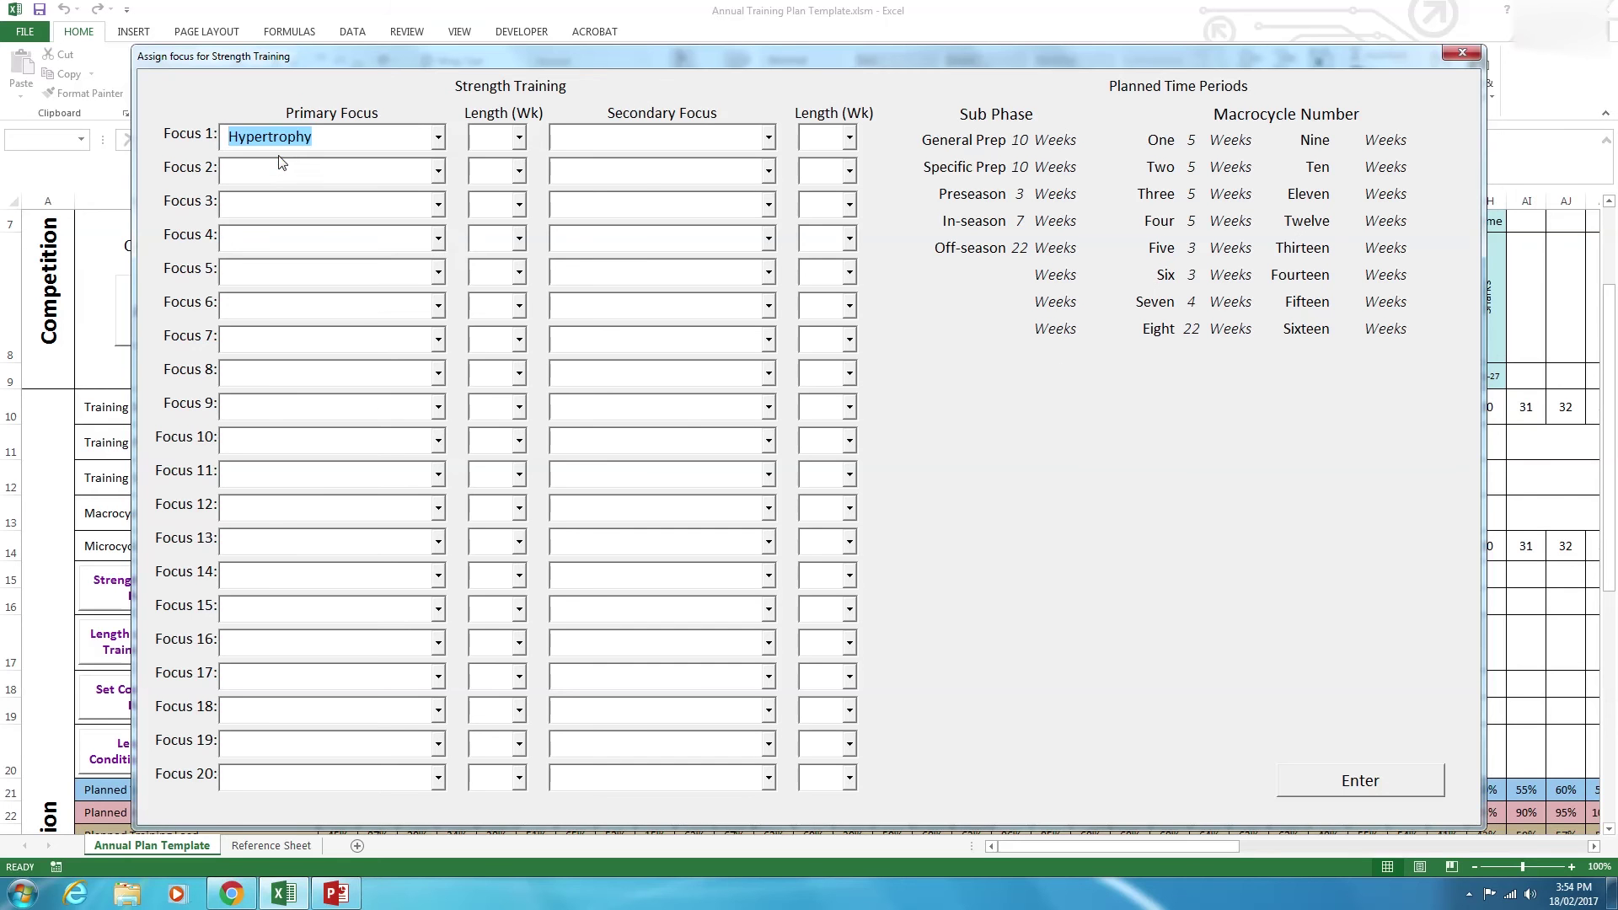
click(291, 168)
click(437, 170)
click(339, 217)
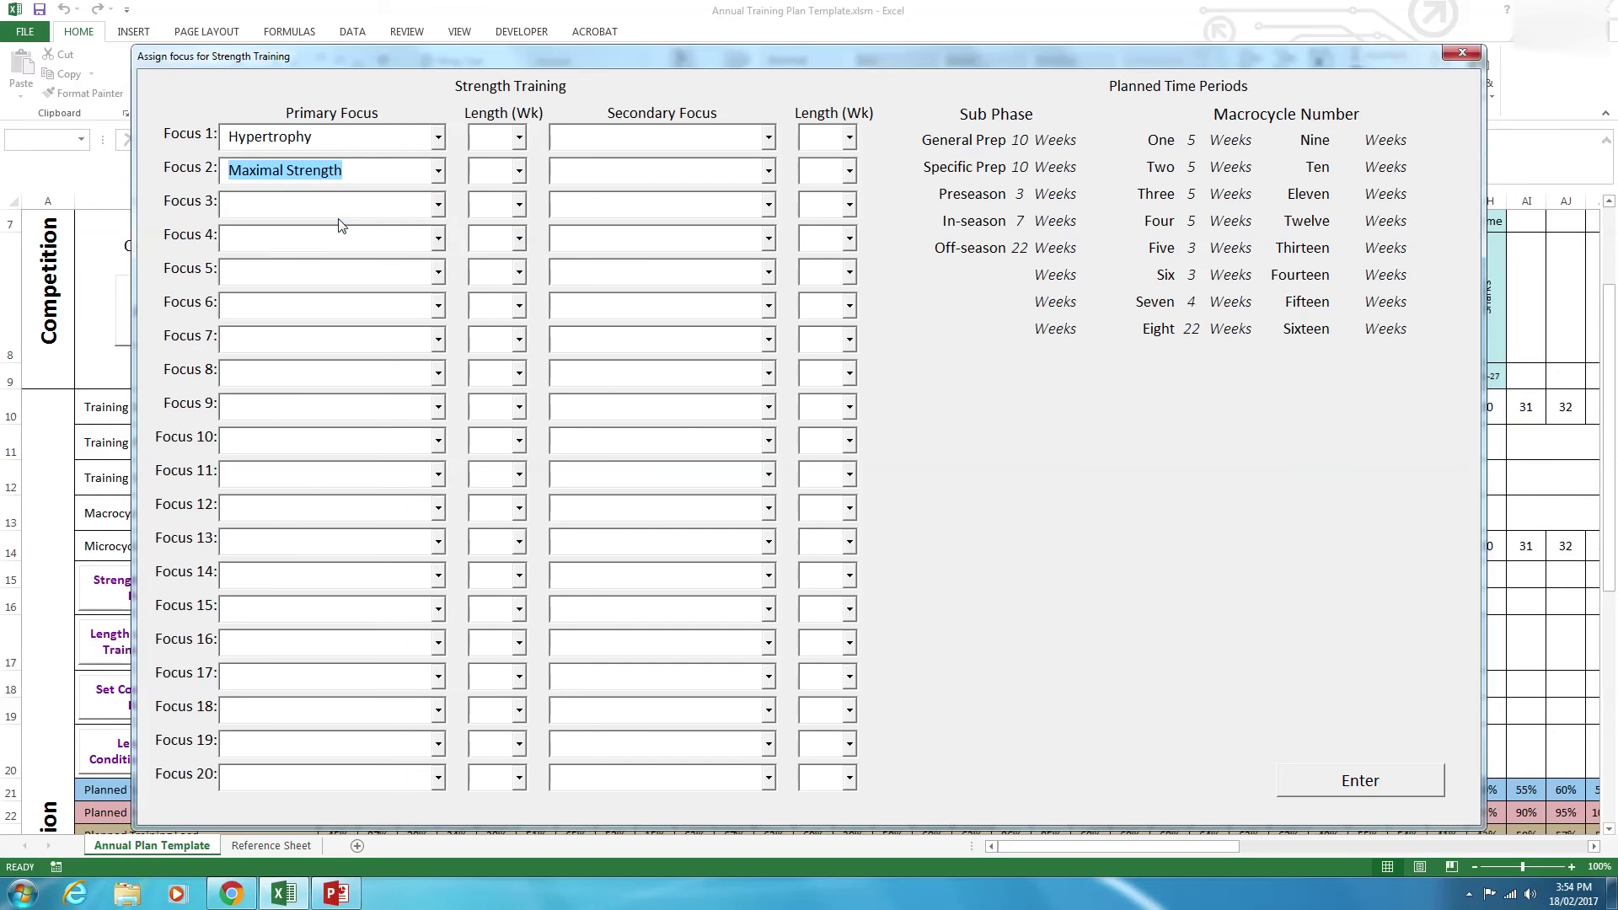
click(438, 206)
click(310, 270)
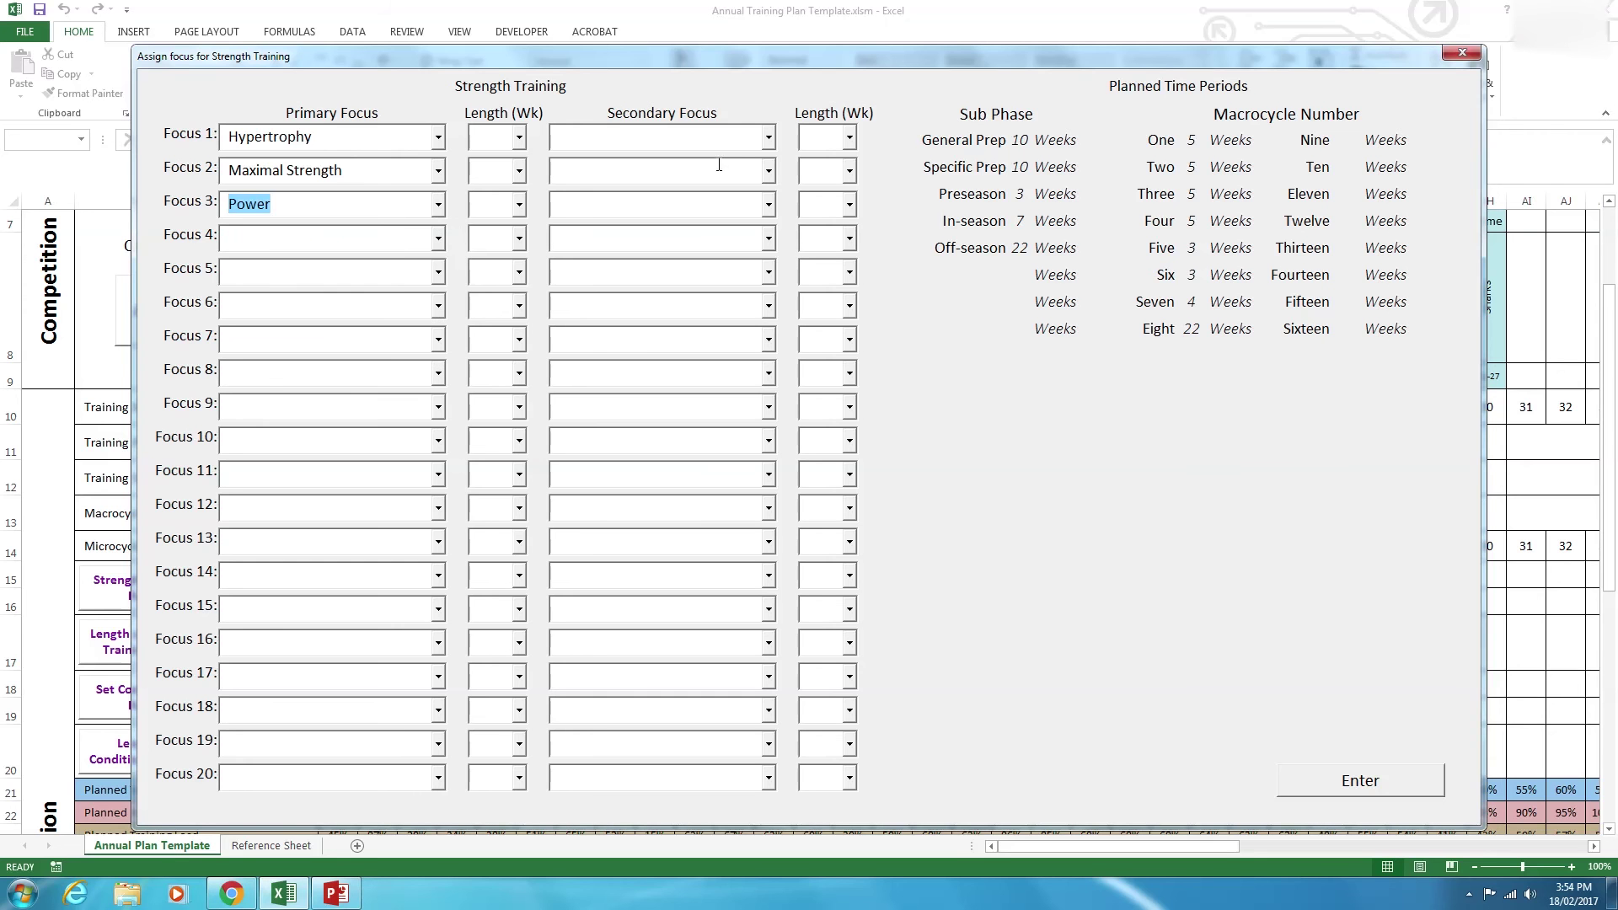
Set secondary focuses to Maximal Strength for Focus 1, Hypertrophy for Focus 2, Maximal Strength for Focus 3.
click(767, 136)
click(746, 175)
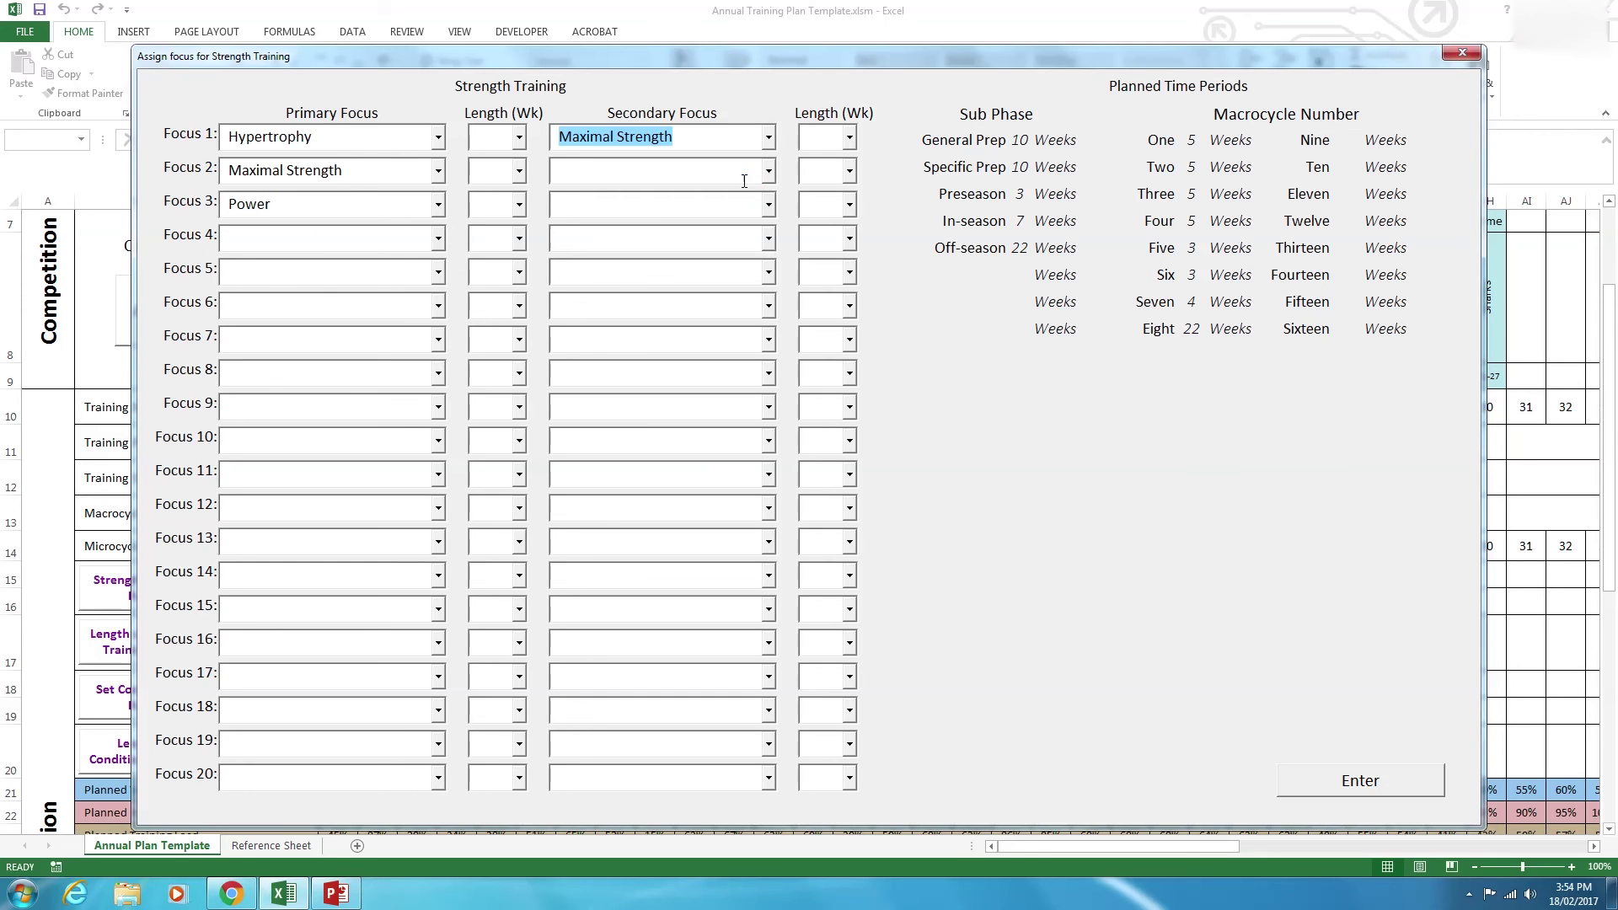
click(601, 182)
click(767, 171)
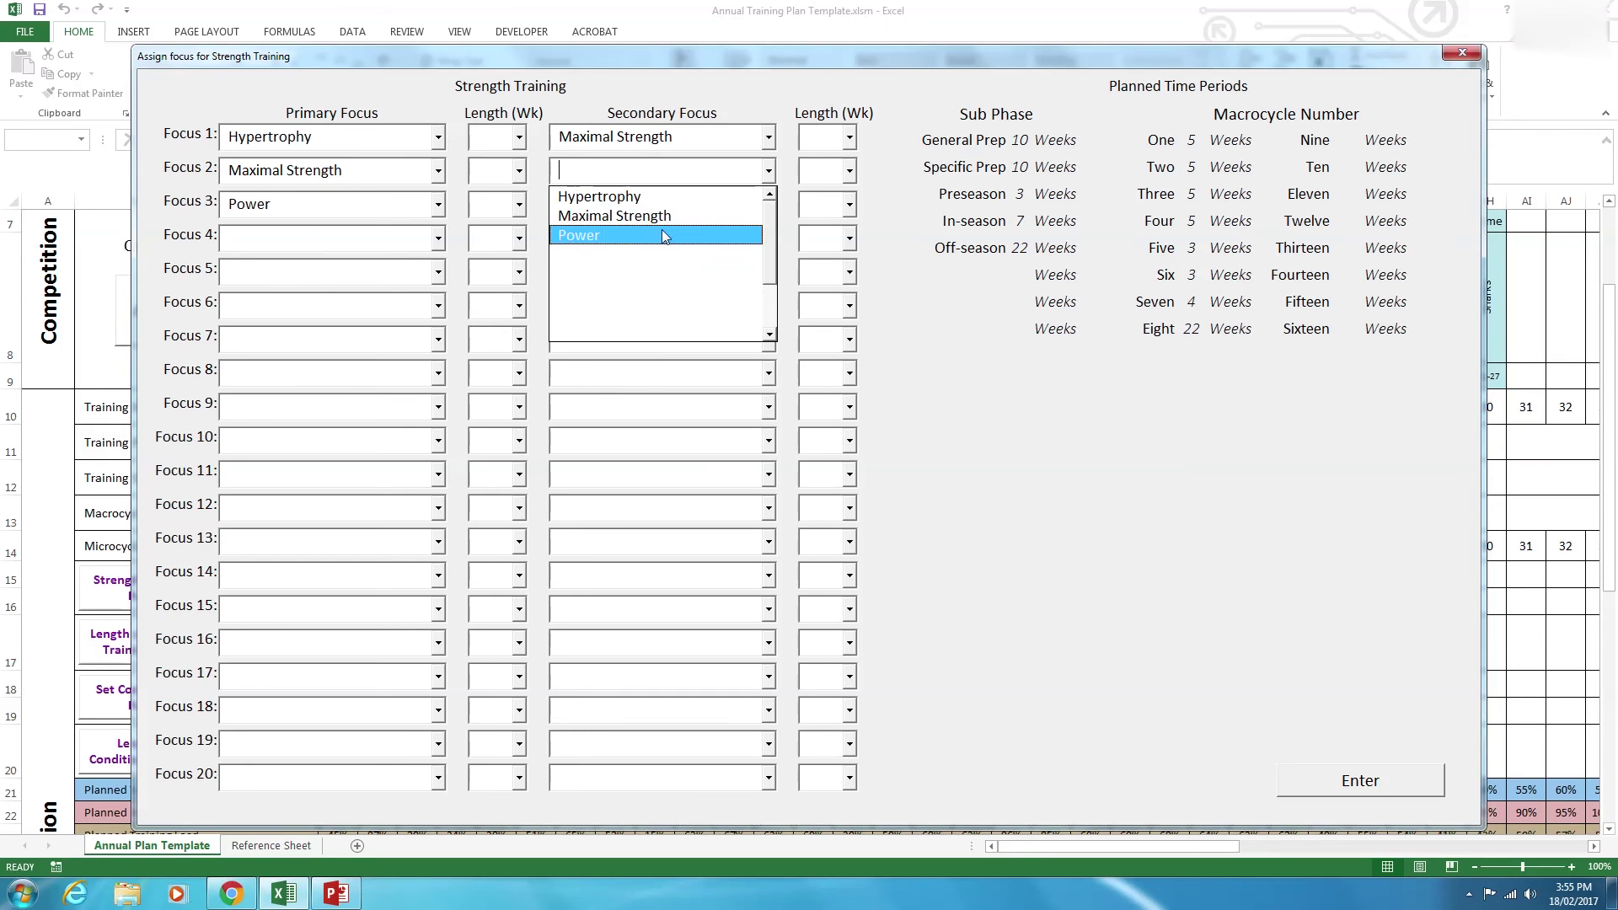
click(665, 199)
click(660, 204)
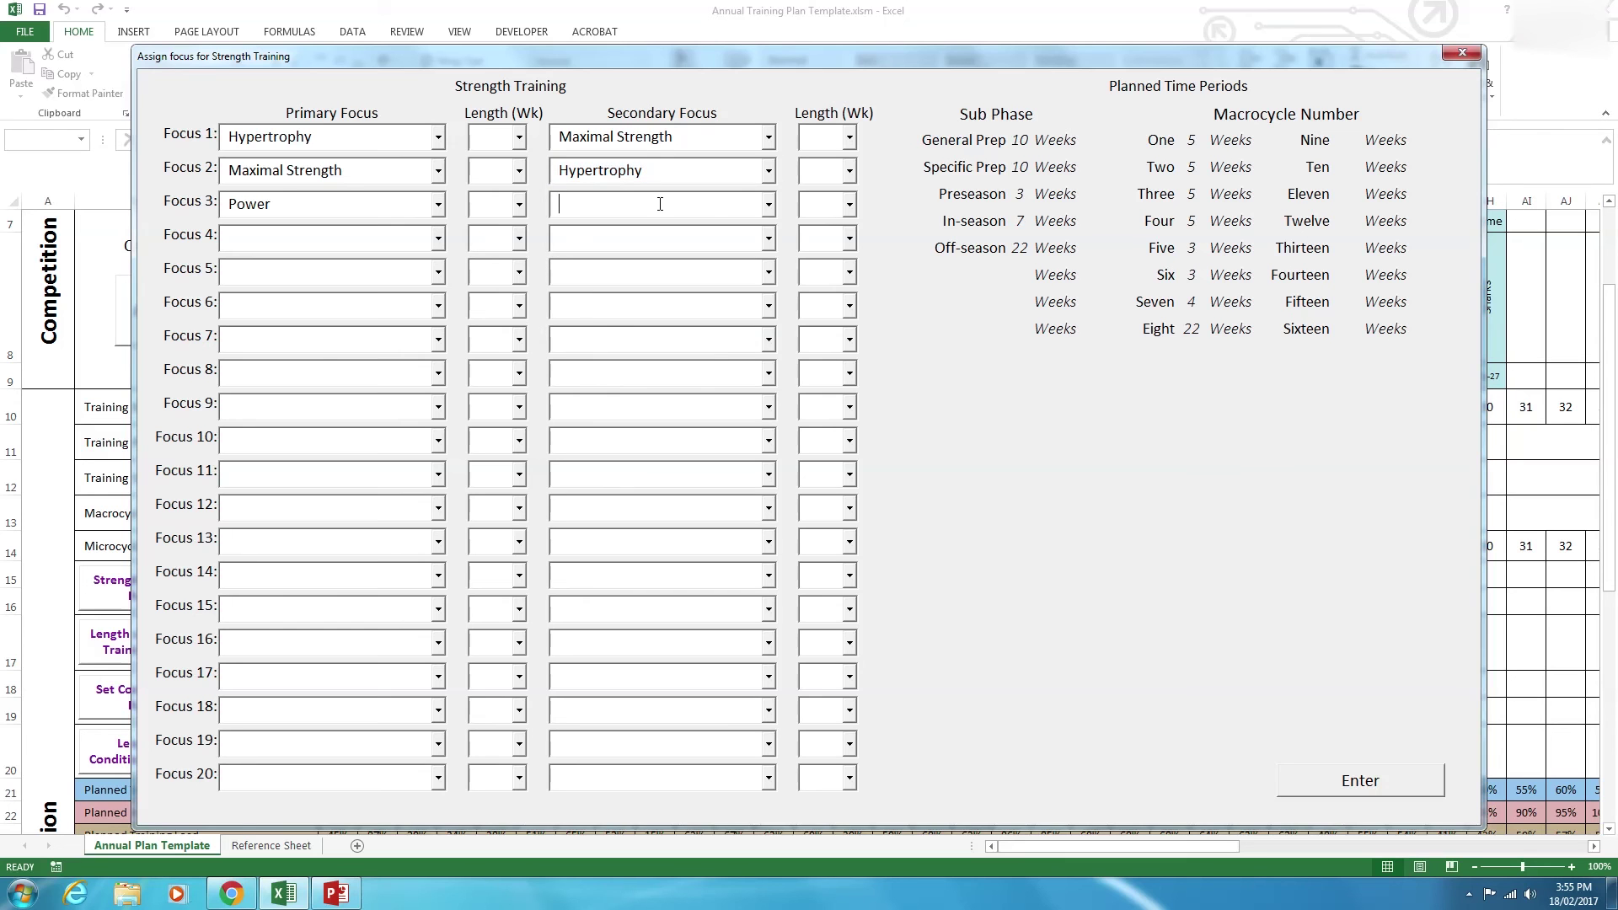
click(767, 205)
click(573, 260)
click(768, 205)
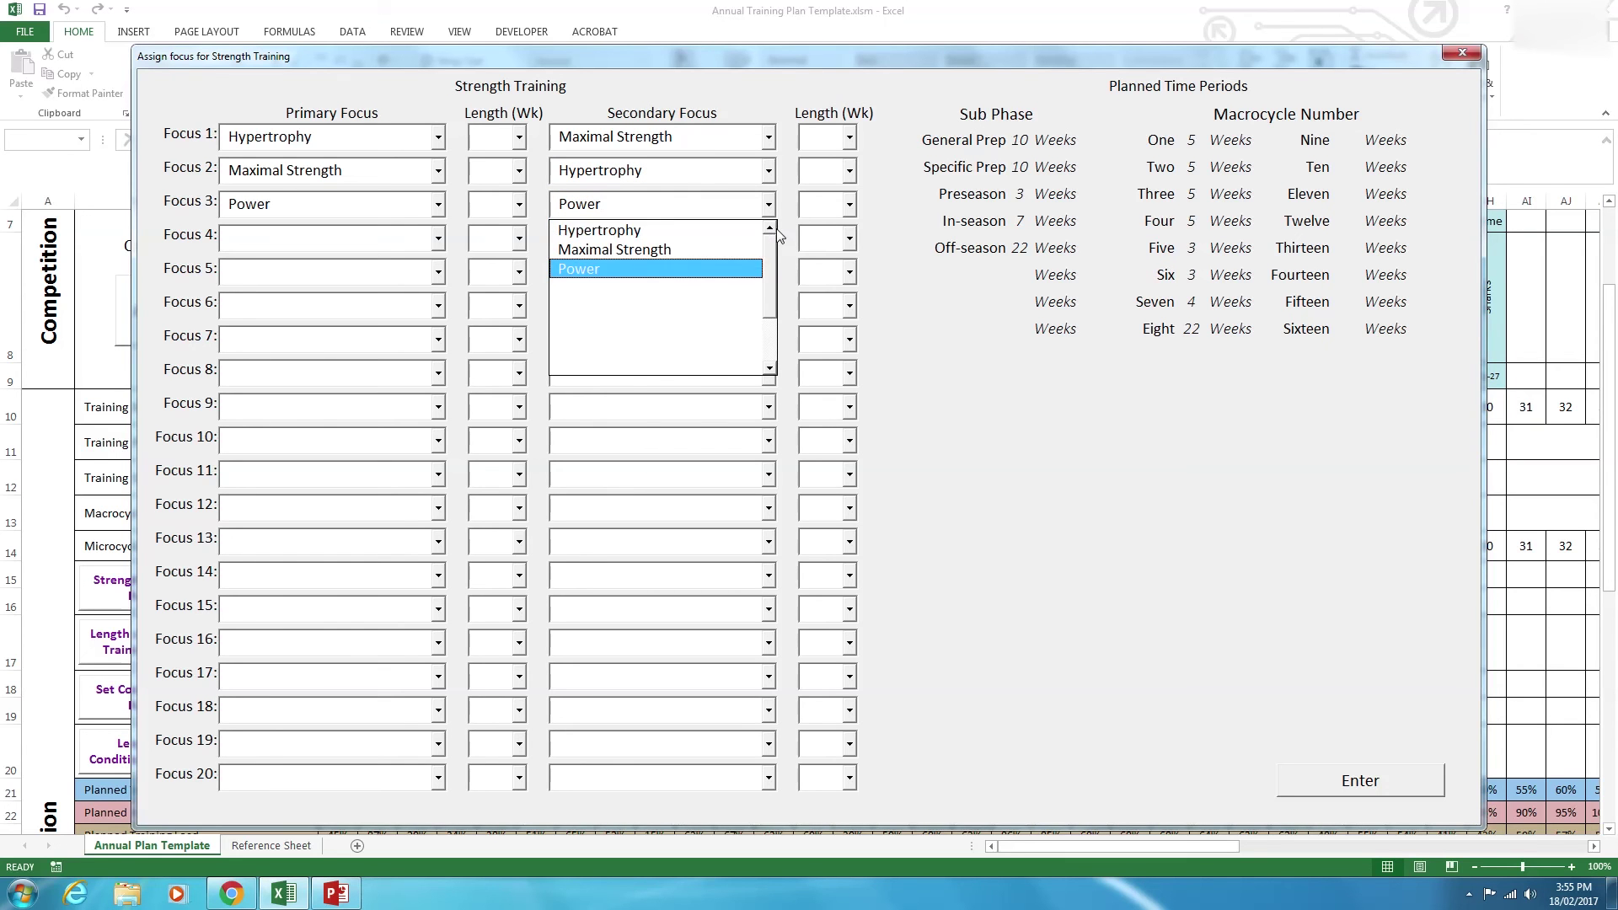
click(666, 250)
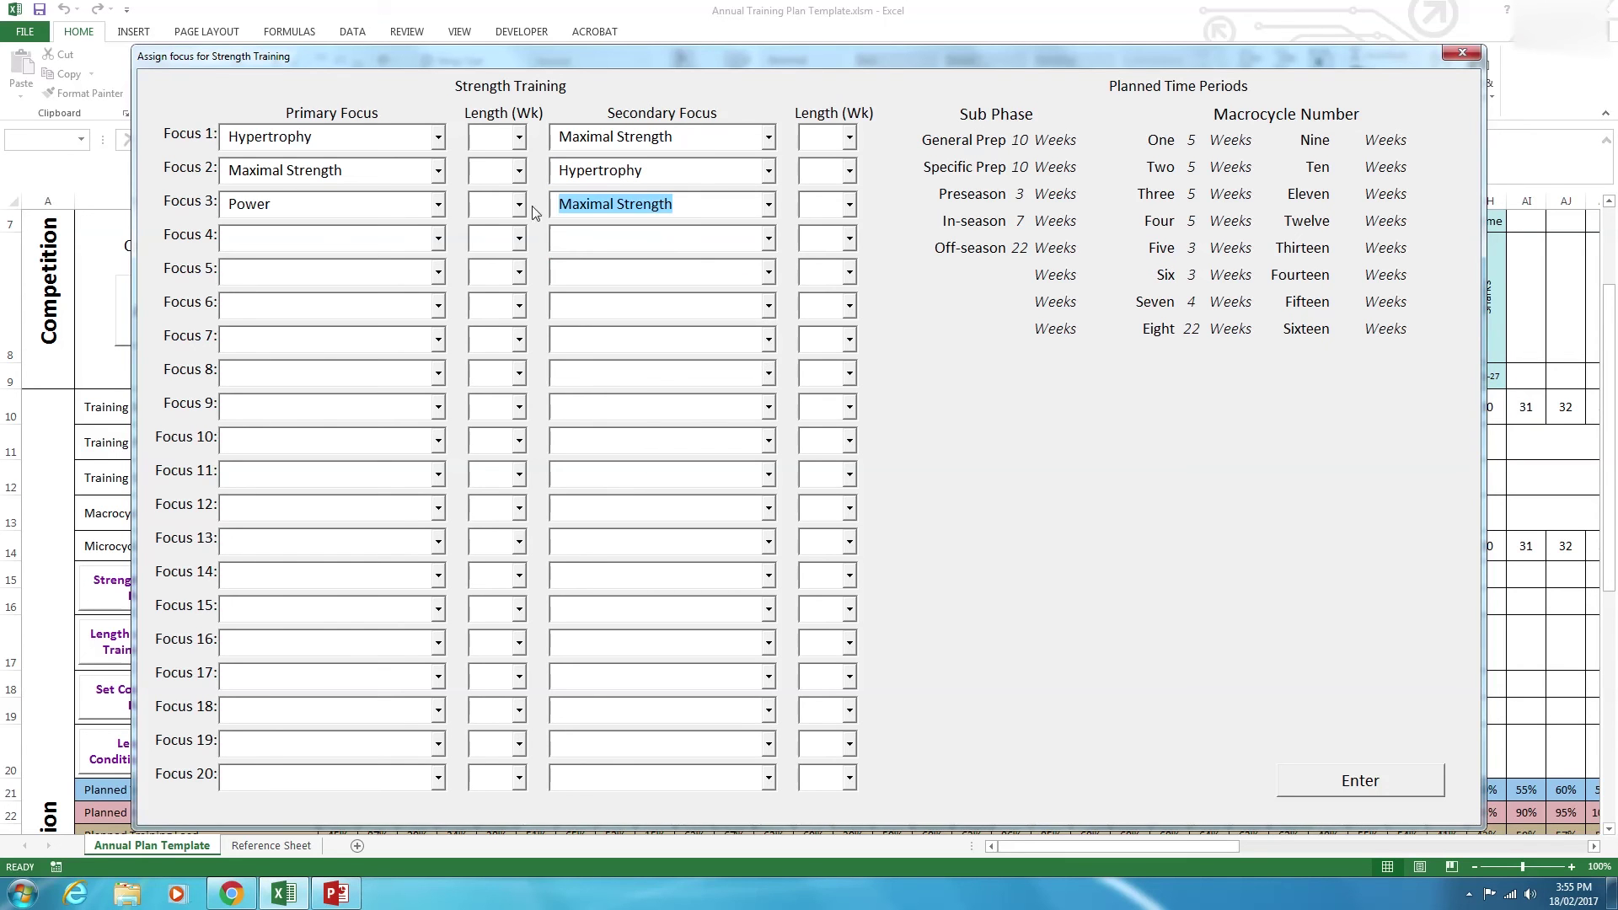
Give Focus 1–3 five-week lengths and make Focus 4 primary Maximal Strength for 5 weeks.
click(517, 137)
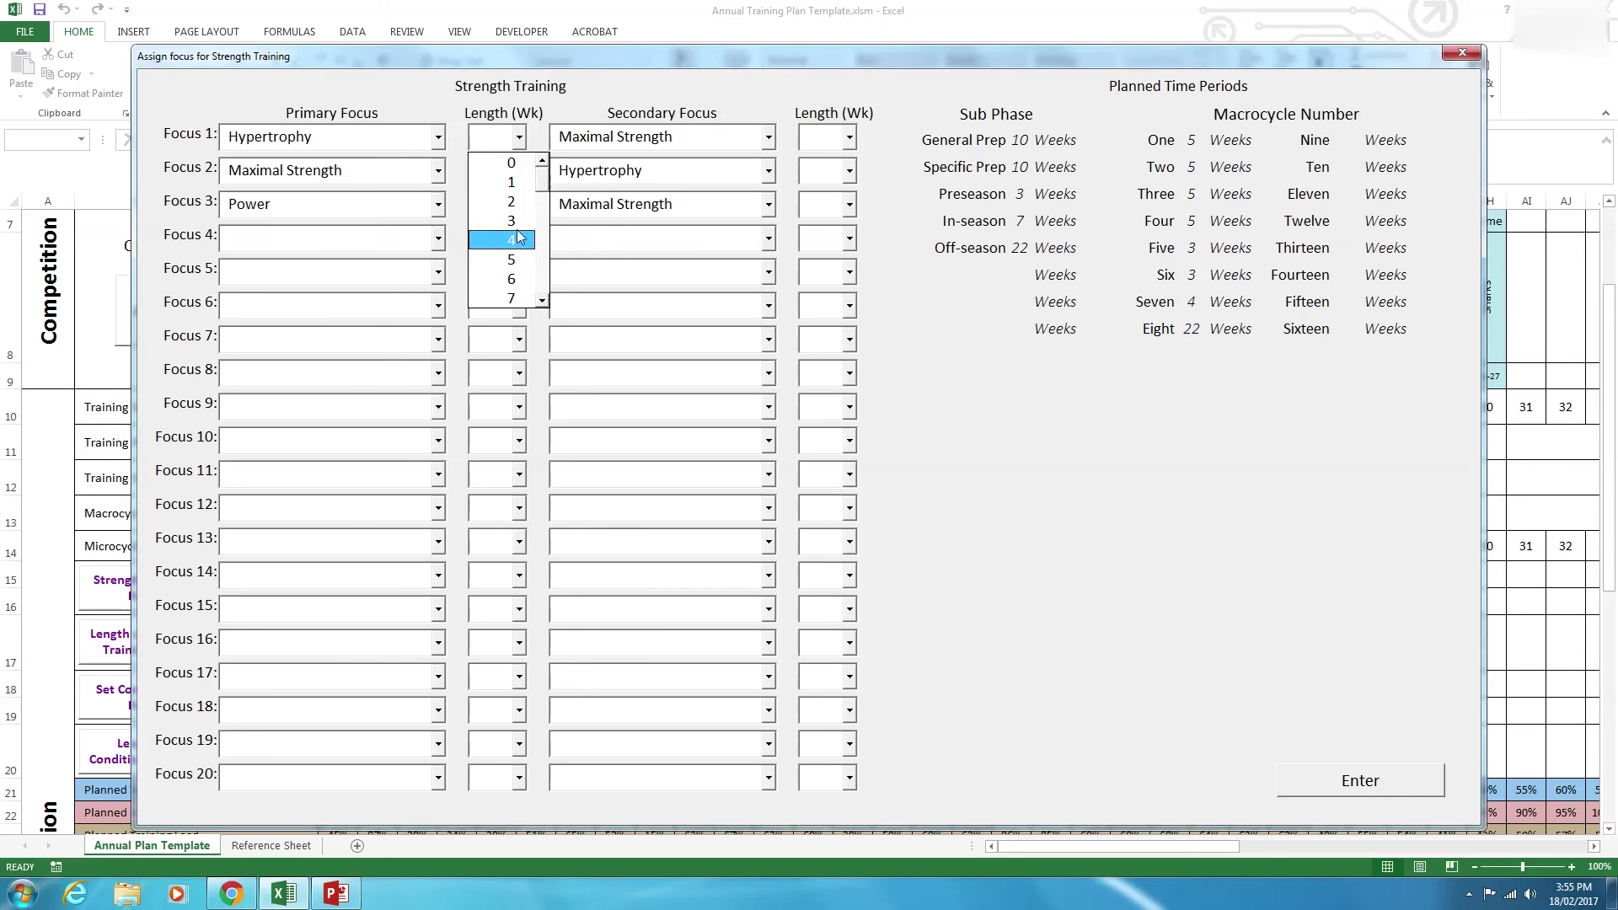
click(512, 260)
click(519, 172)
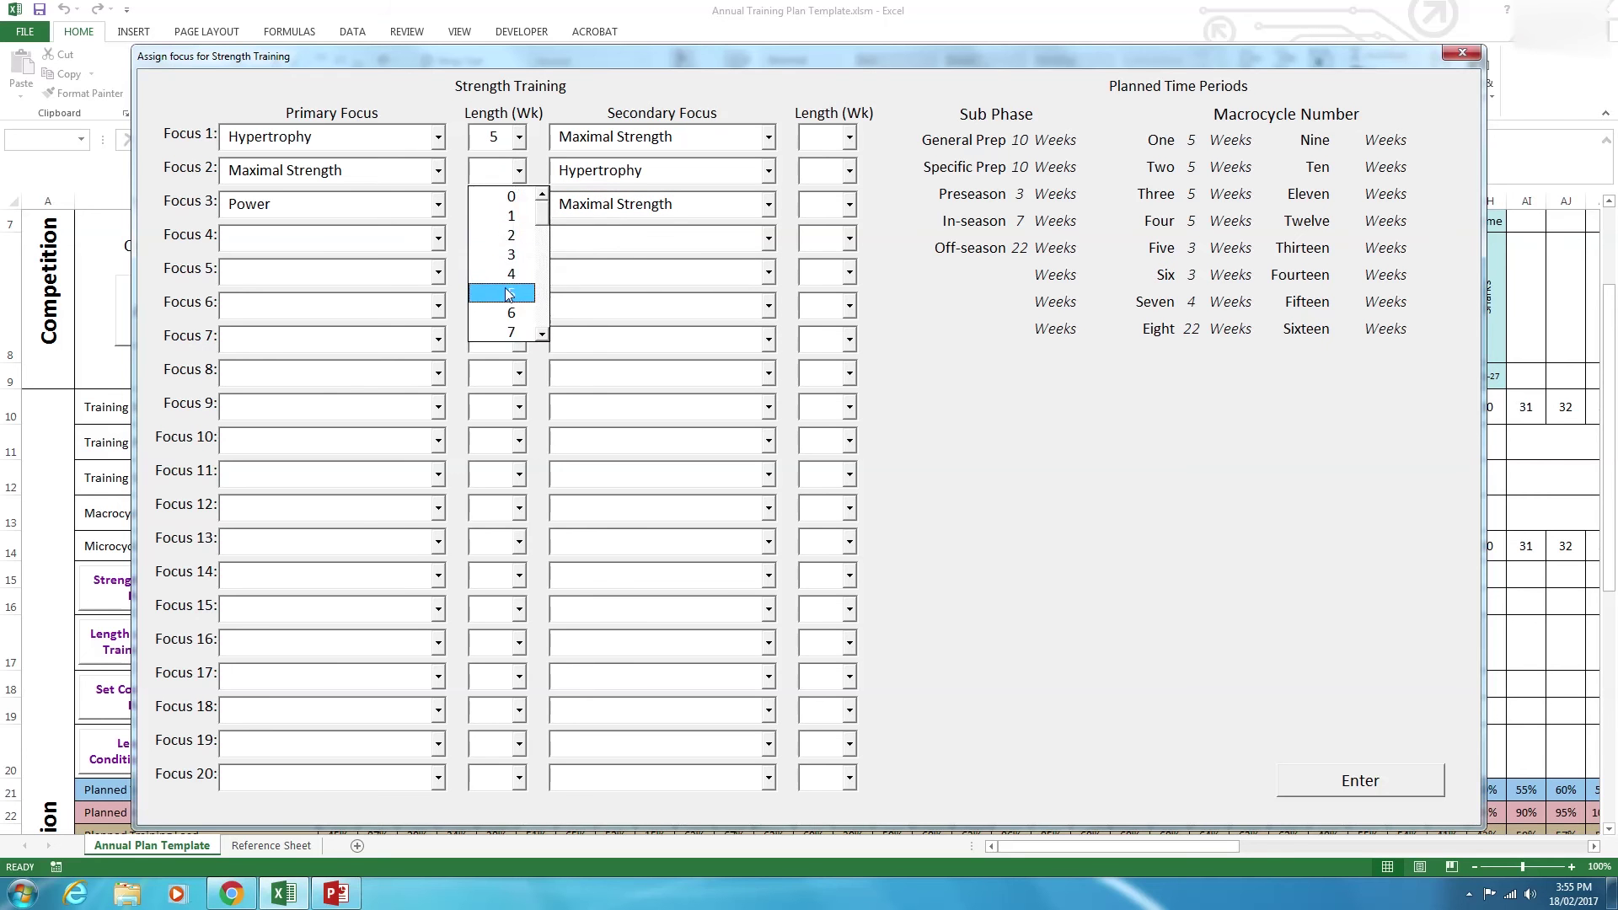
click(511, 293)
click(519, 205)
click(515, 326)
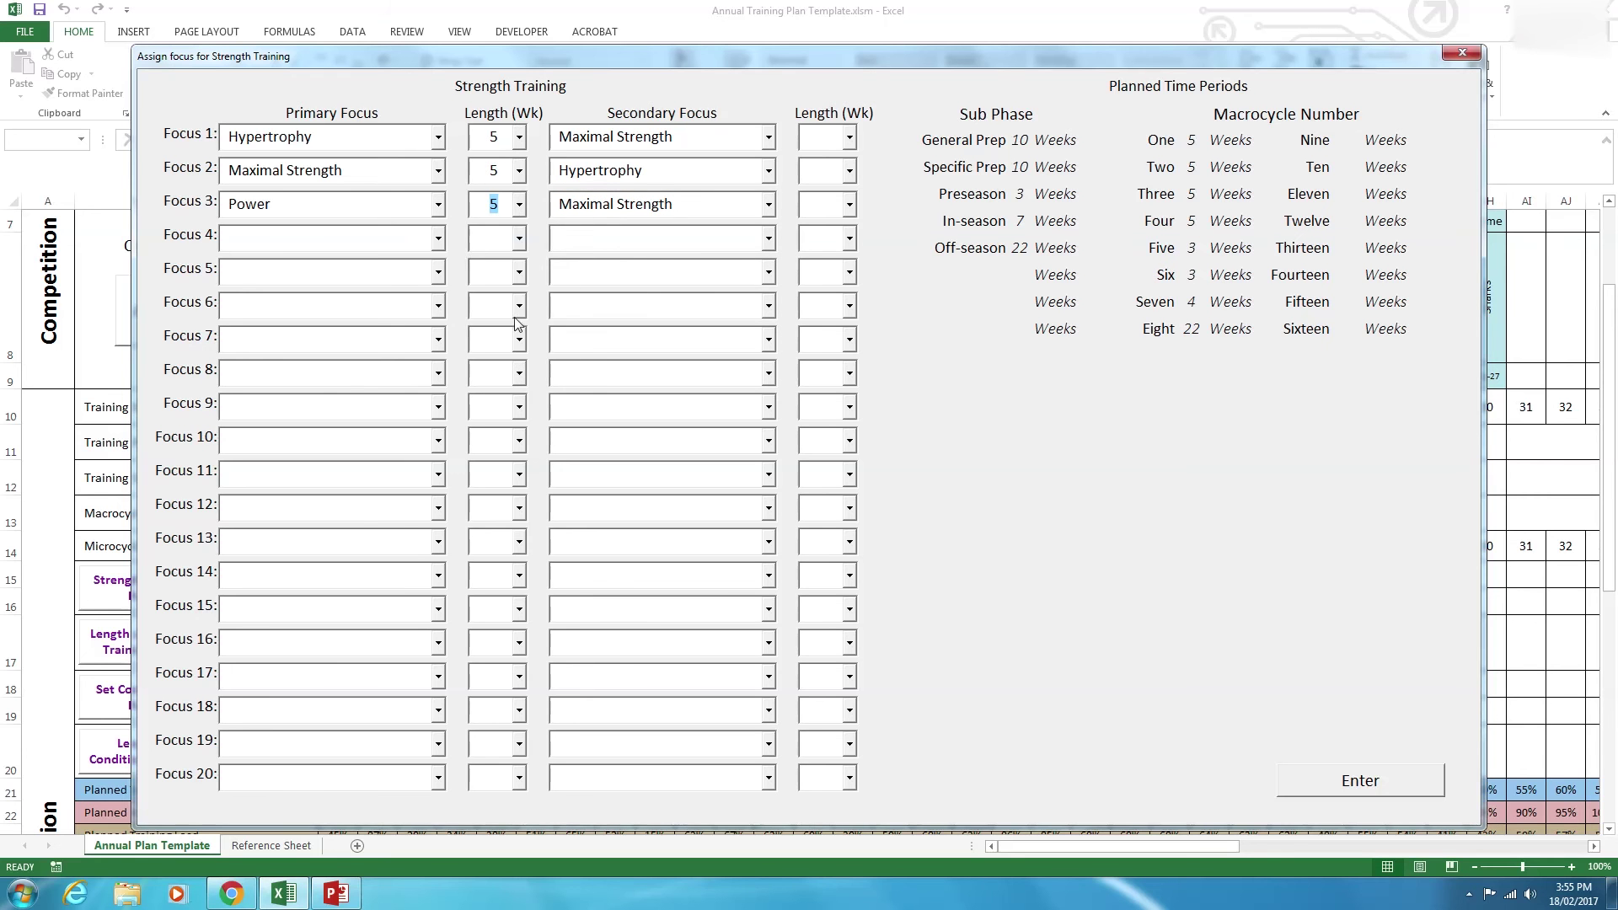
click(438, 238)
click(409, 279)
click(519, 239)
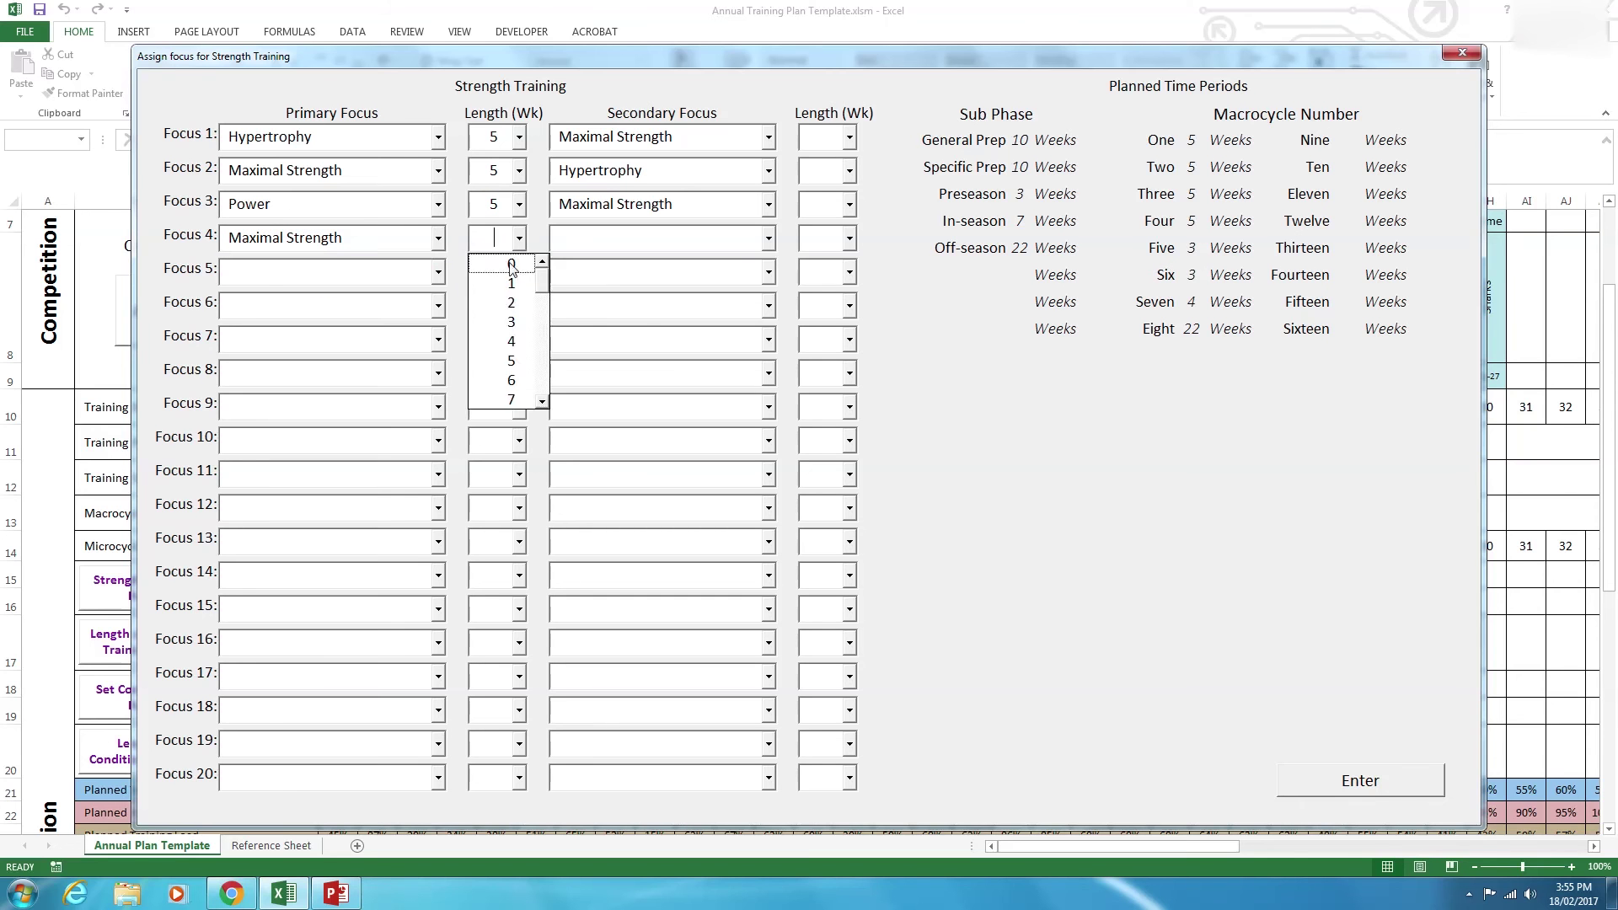
click(506, 363)
Set Focus 4's secondary focus to Maximal Strength and all four secondary lengths to 5 weeks.
click(769, 238)
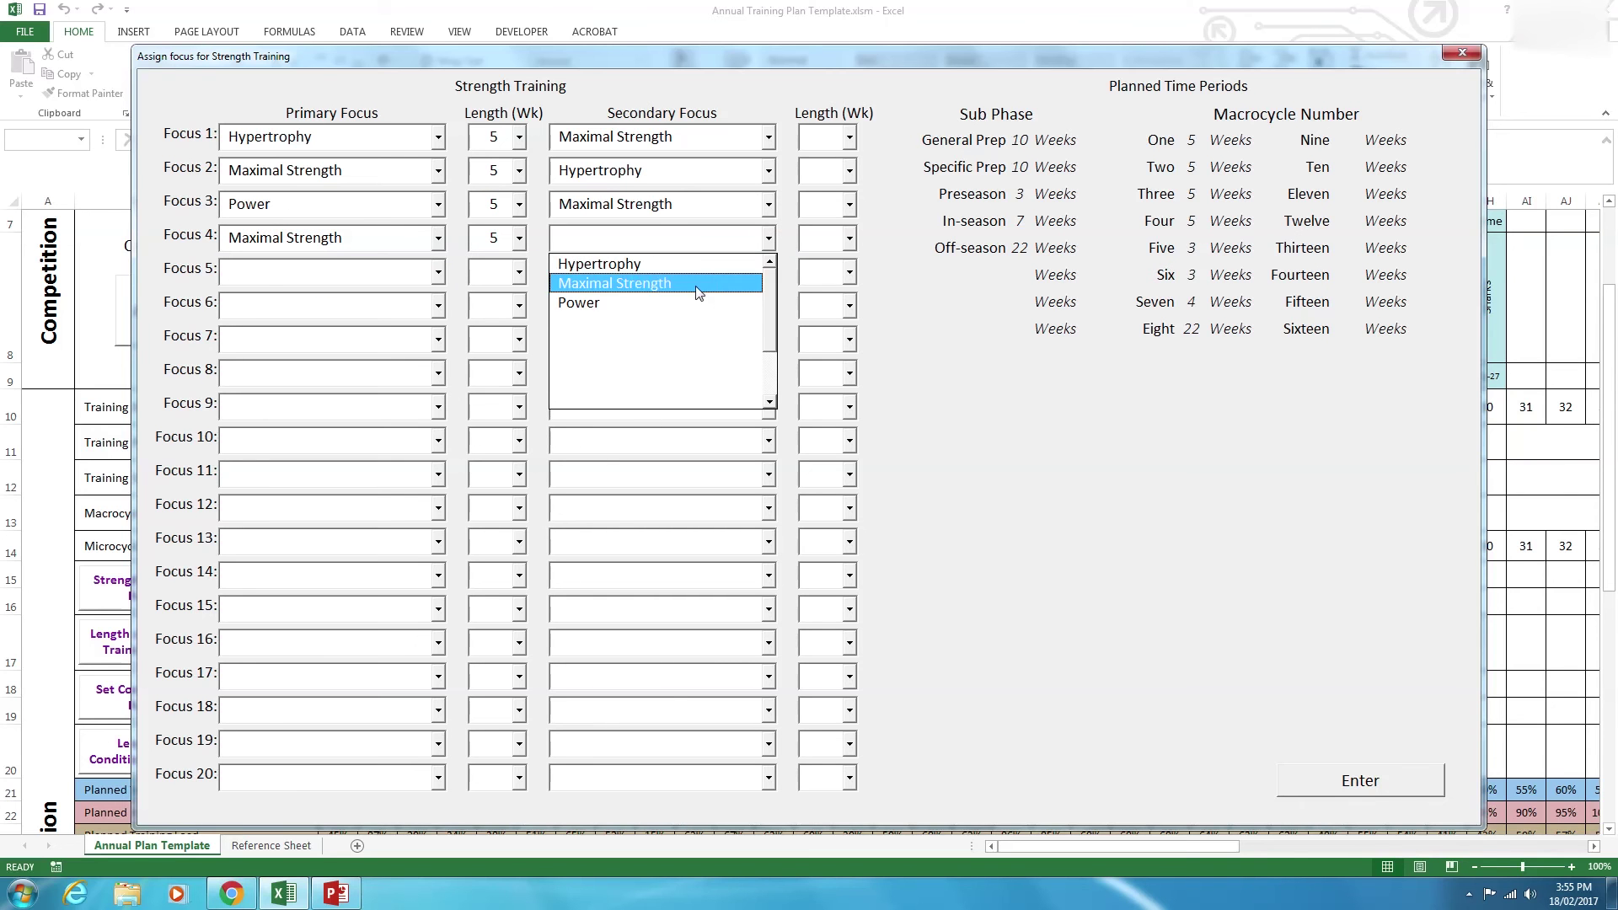
click(697, 284)
click(850, 240)
click(841, 361)
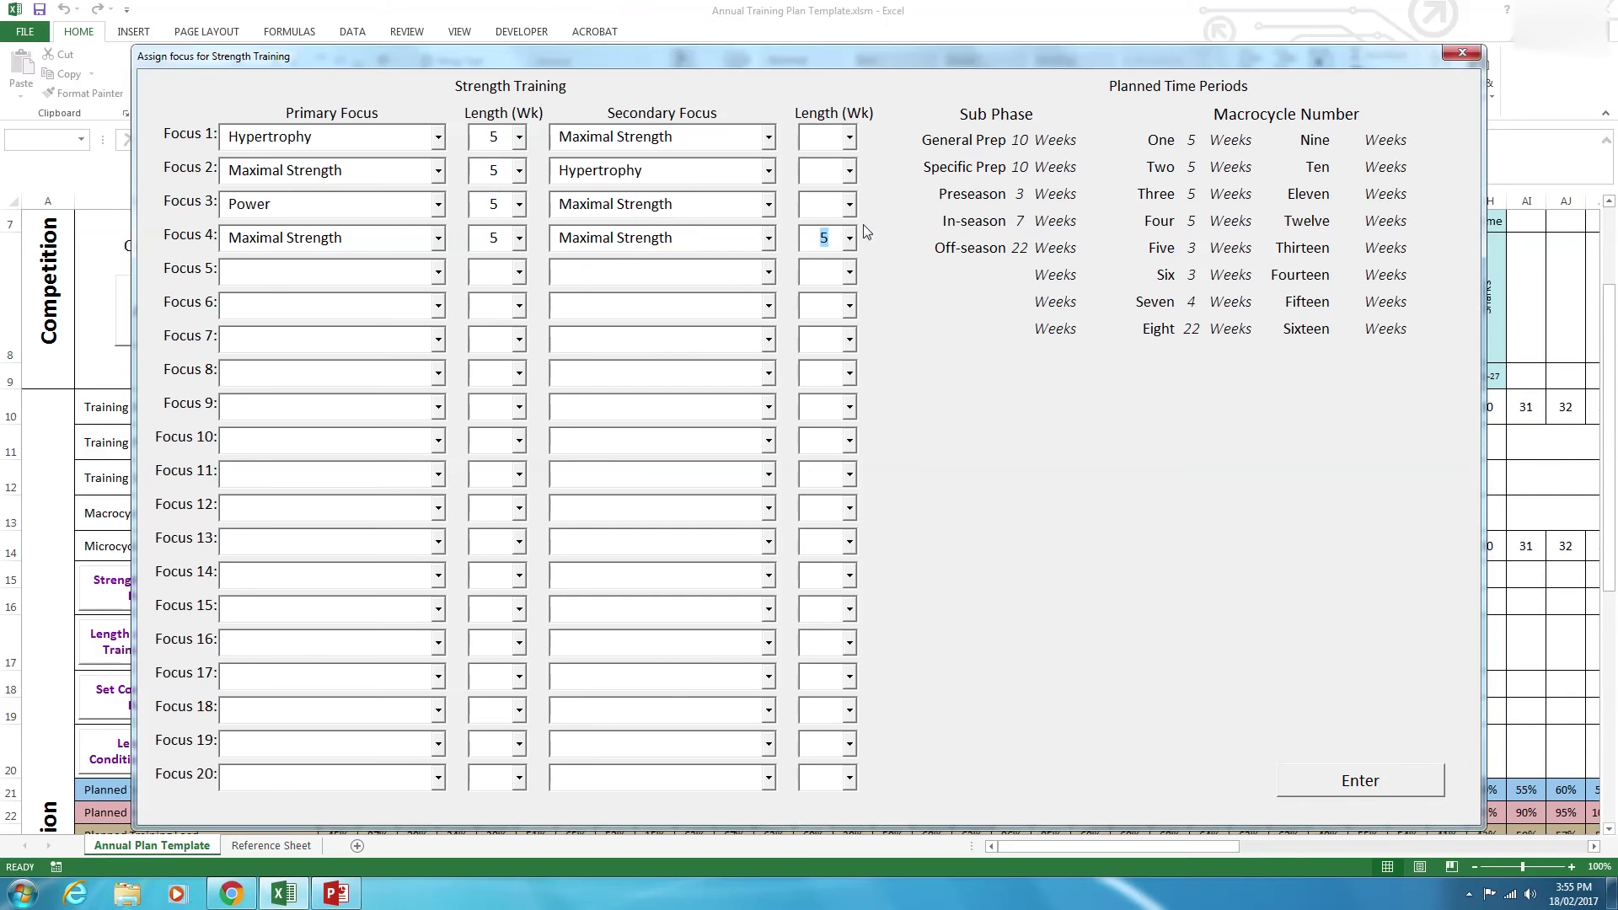
click(850, 205)
click(832, 327)
click(850, 172)
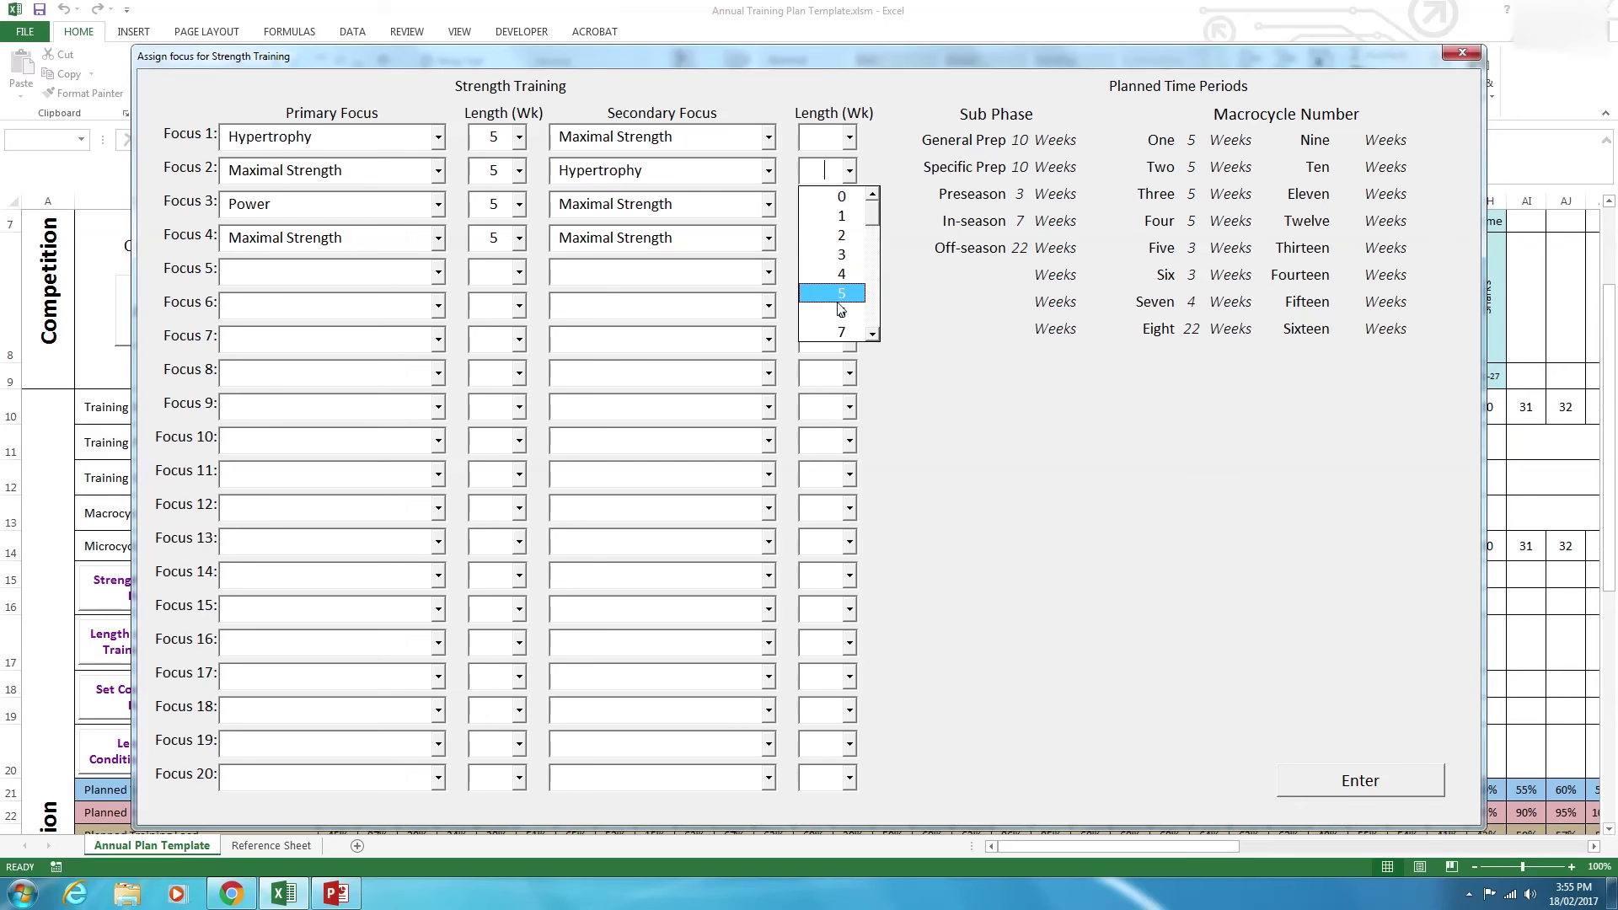
click(843, 295)
click(849, 137)
click(813, 266)
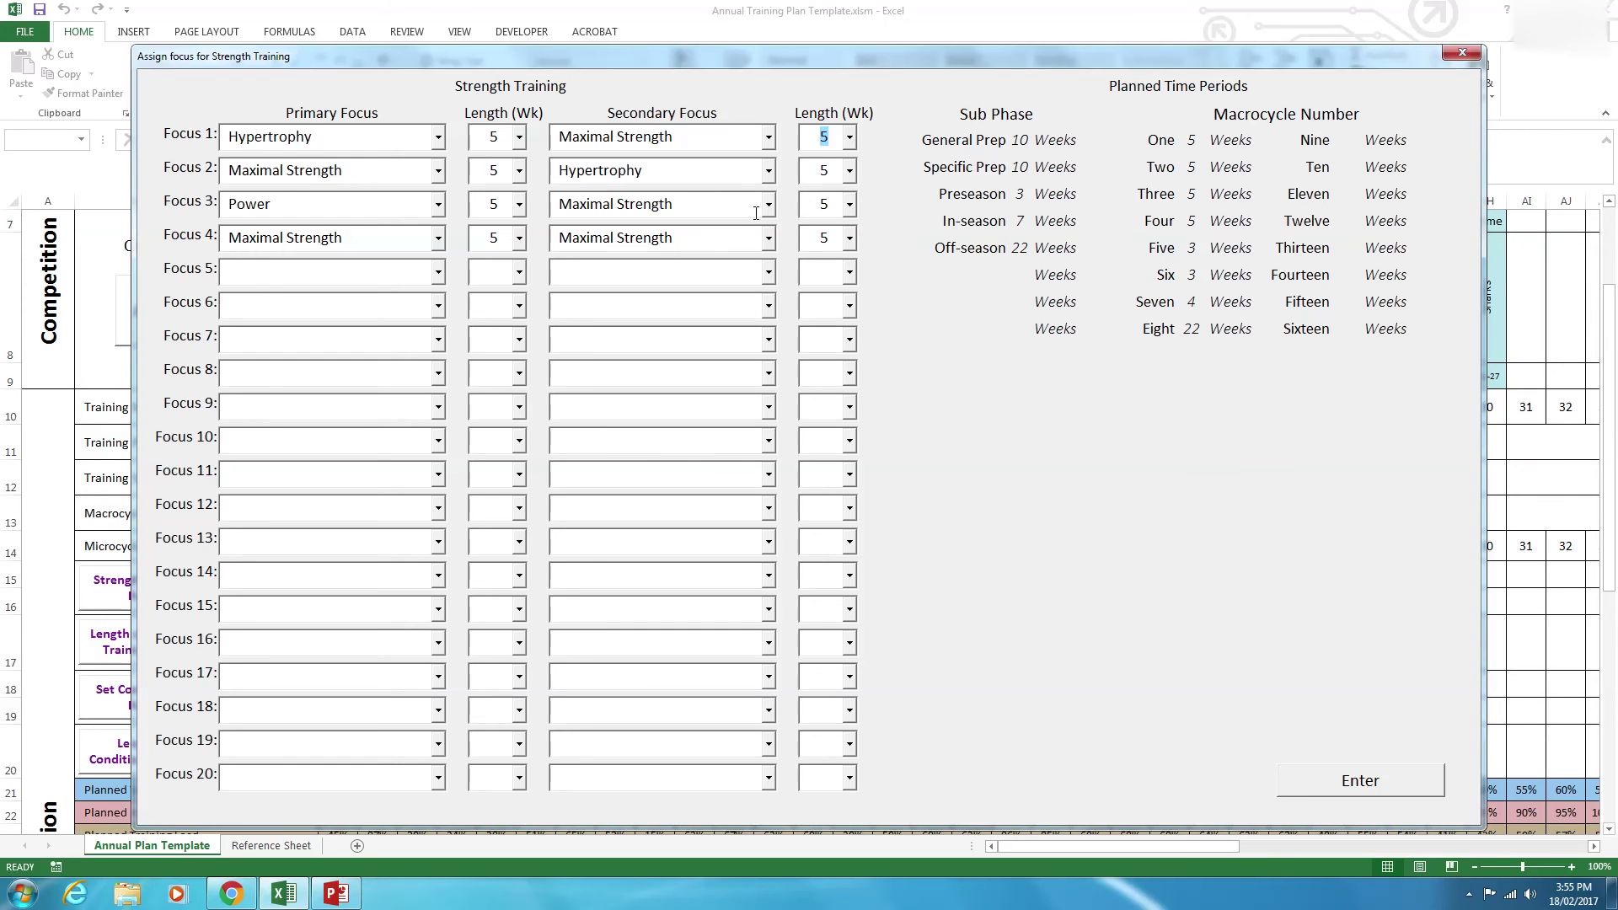
Settle Focus 3's secondary focus on Maximal Strength and apply the strength focuses to the plan.
click(769, 205)
click(755, 249)
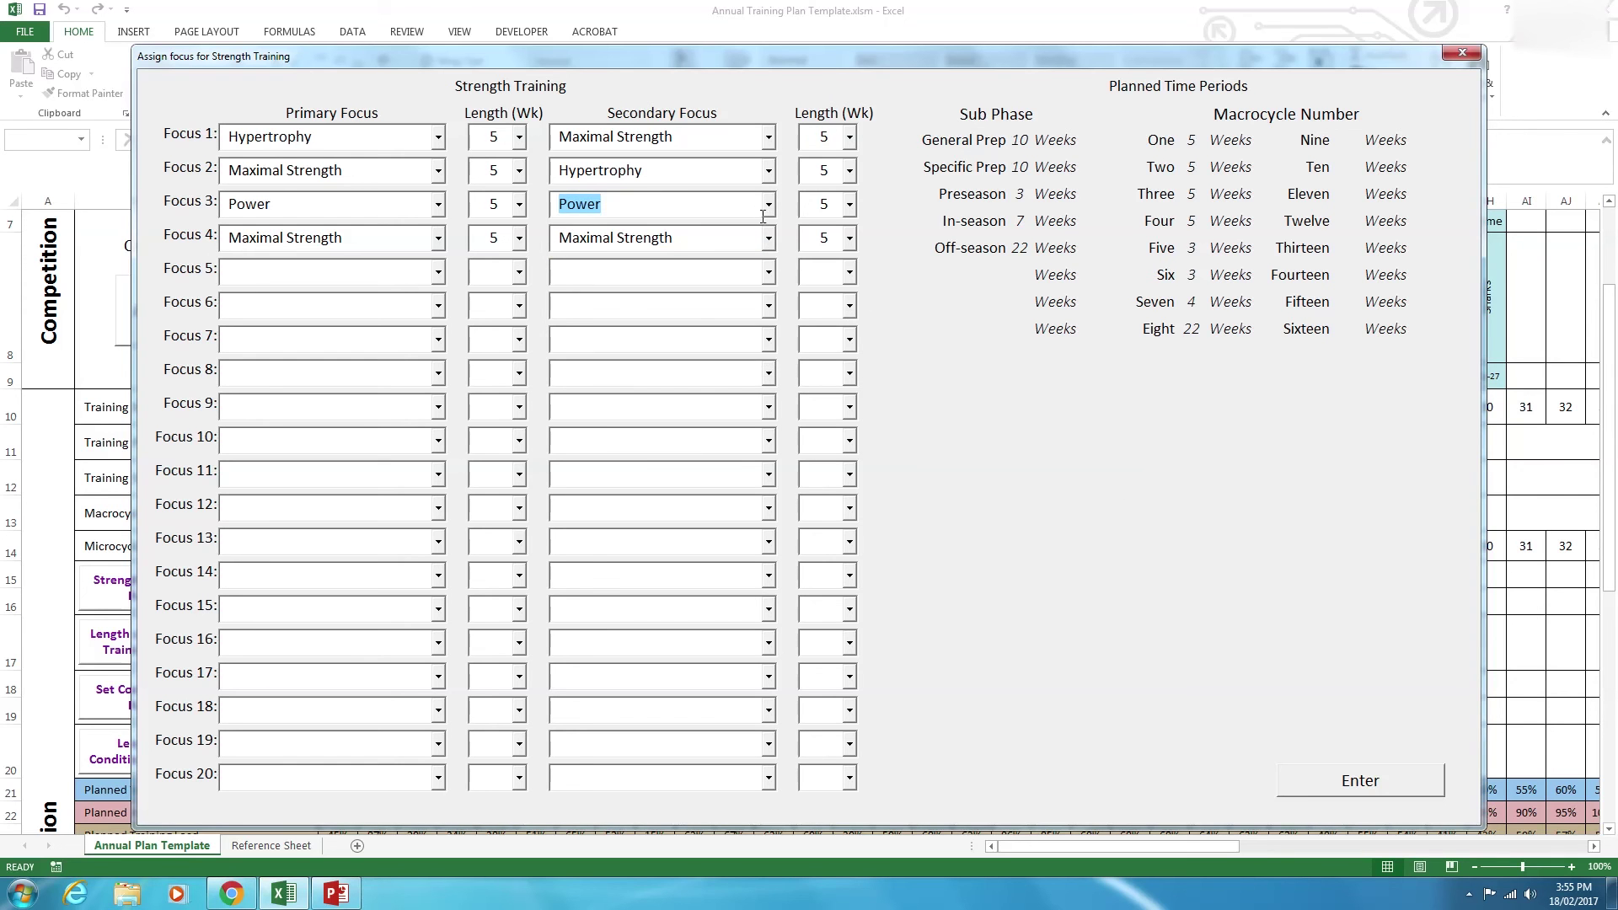
click(765, 211)
click(755, 236)
click(769, 205)
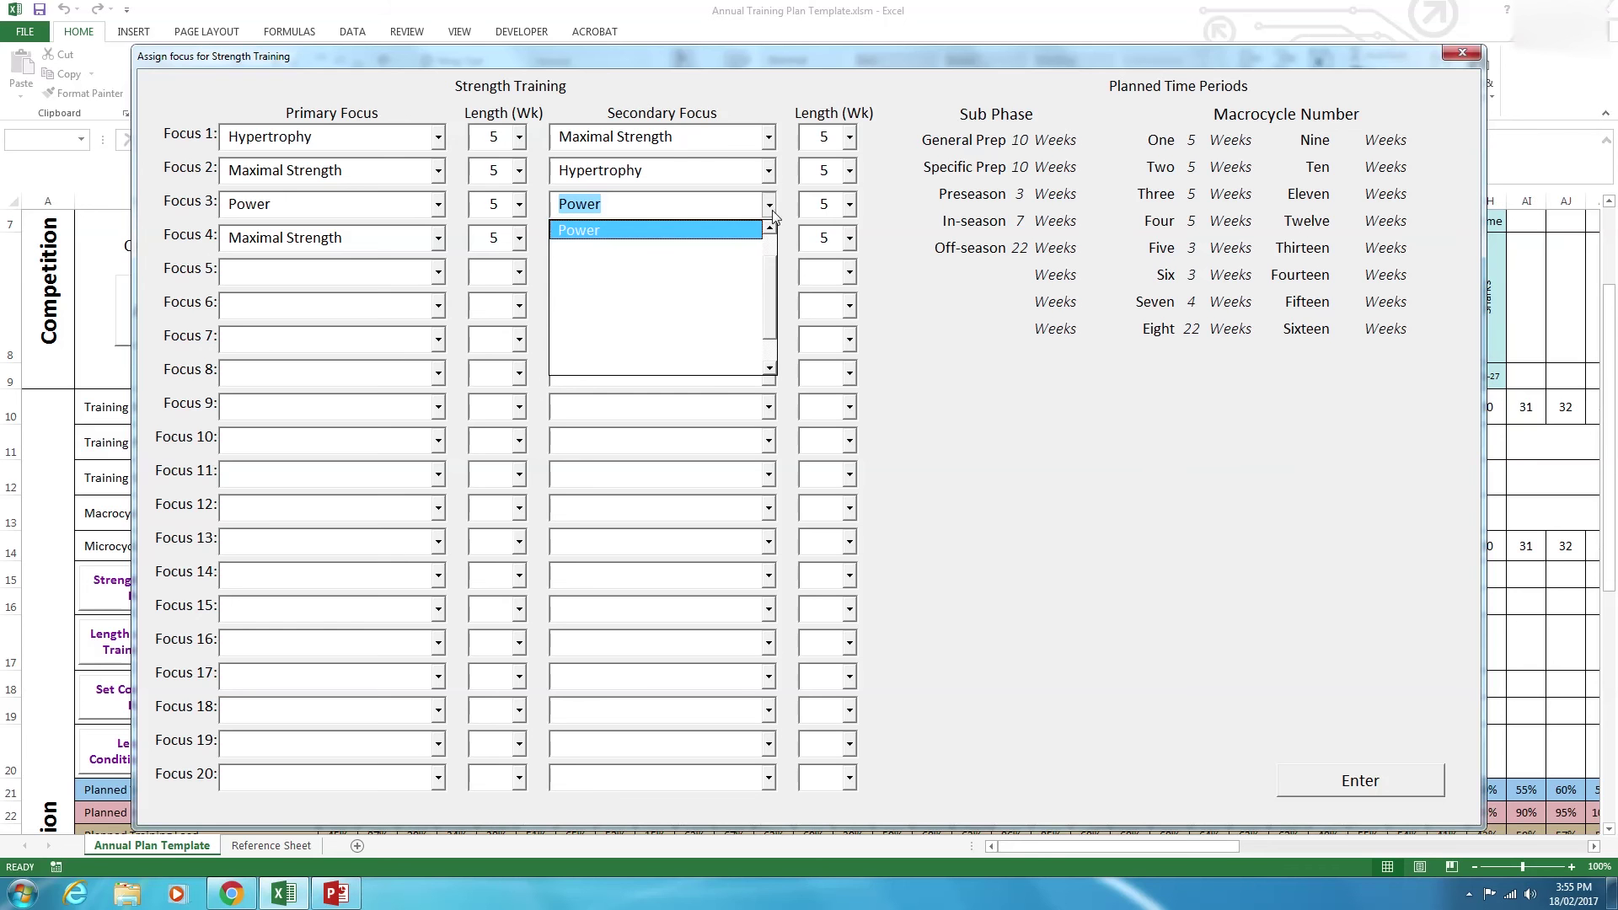
click(730, 233)
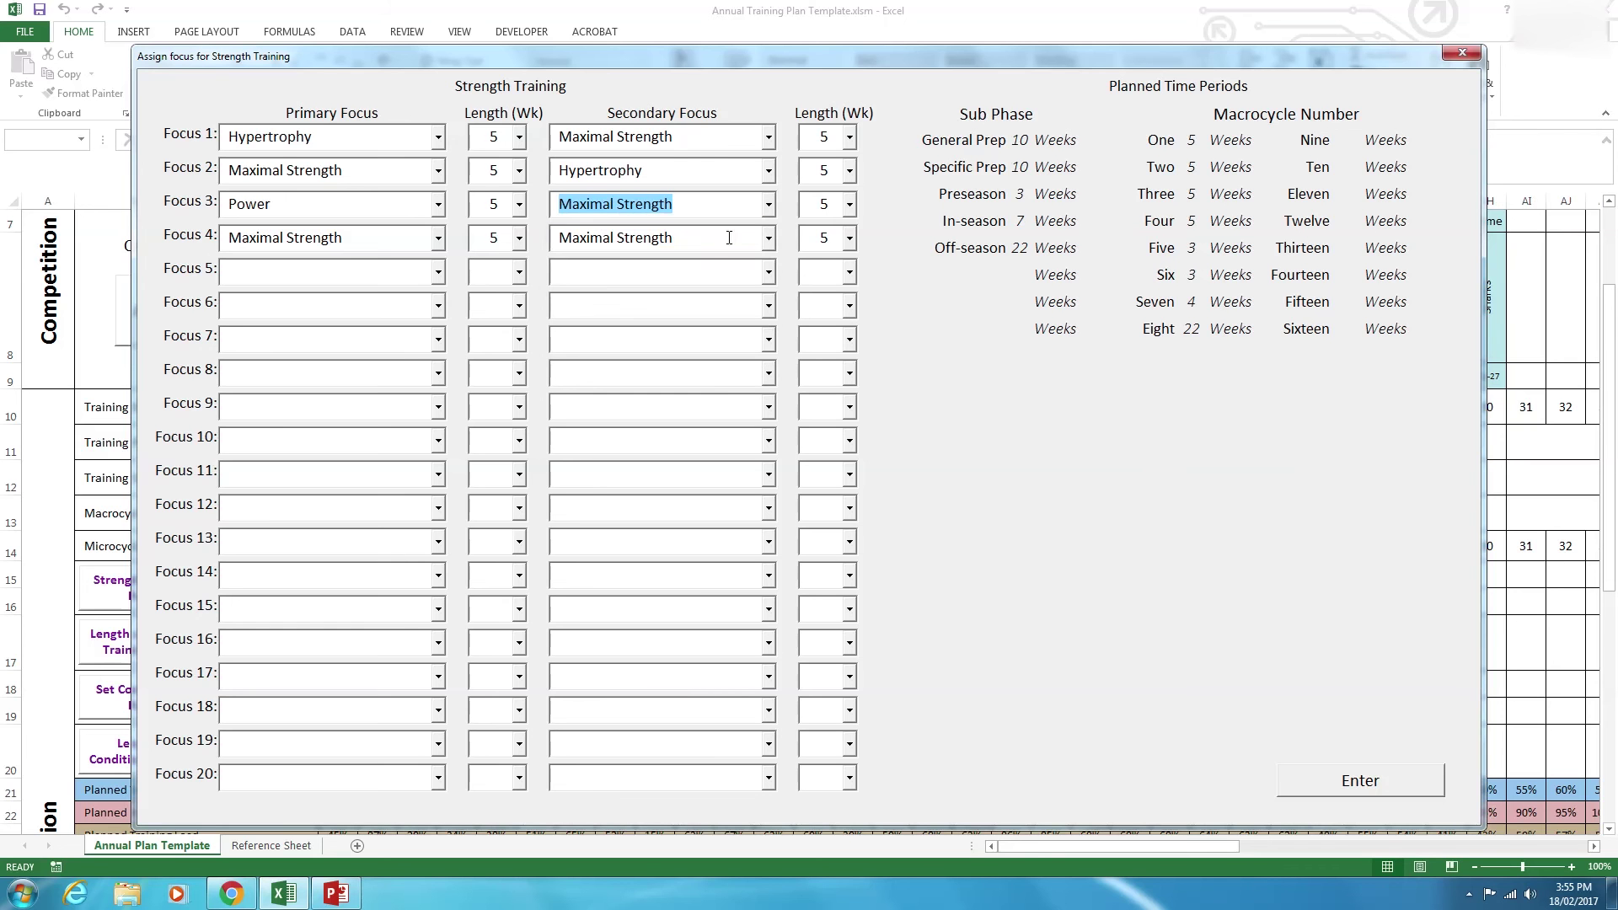
click(1379, 776)
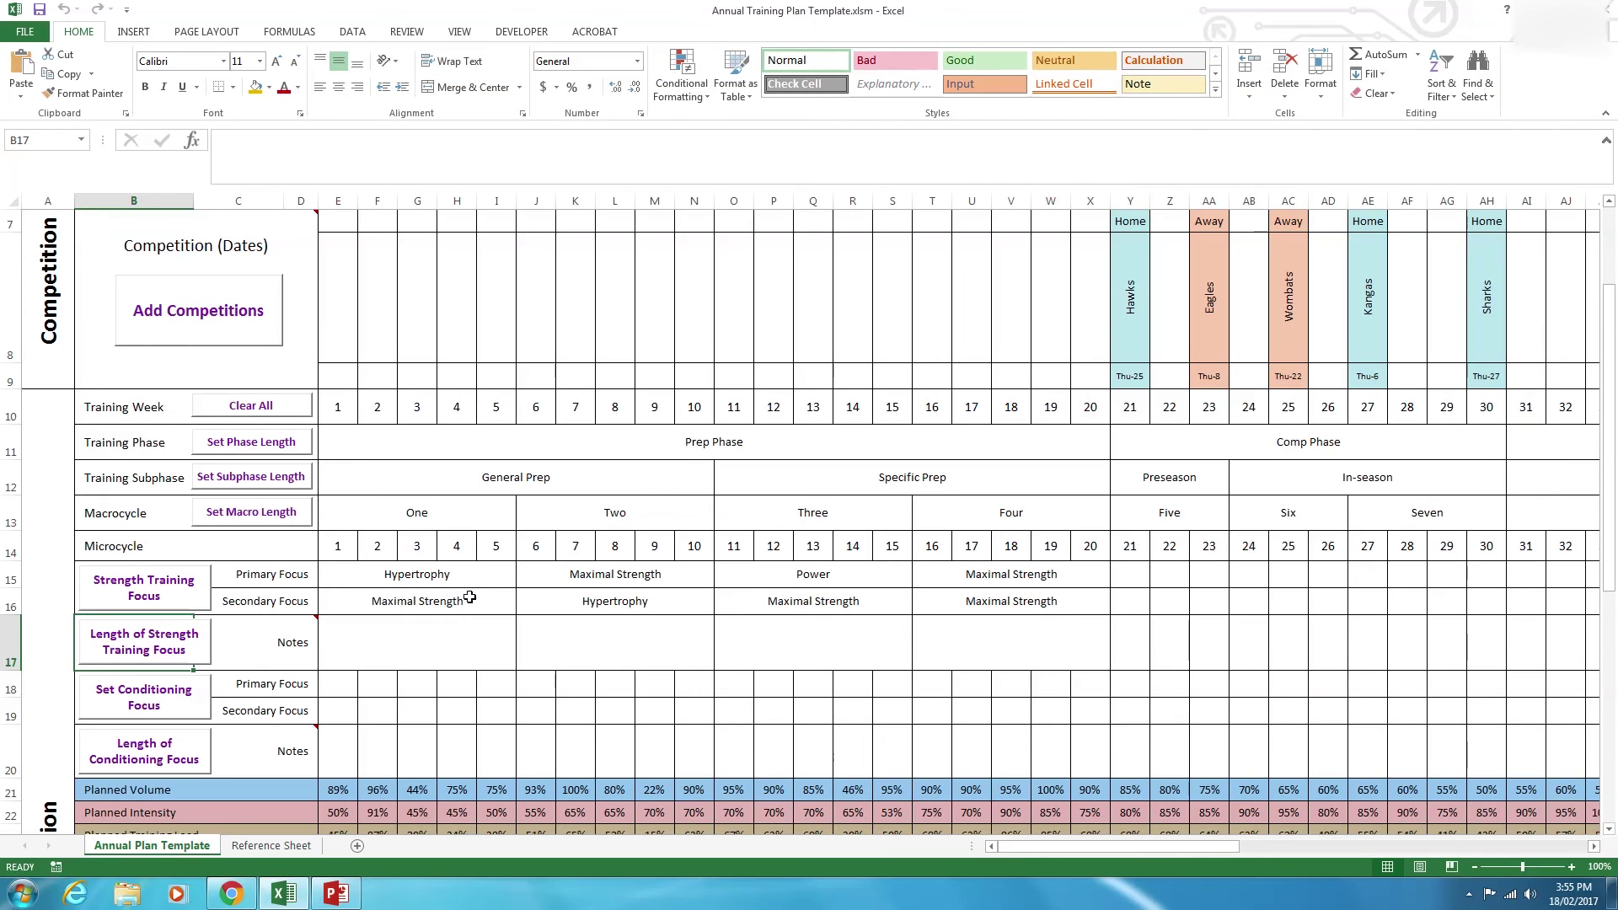
Select the strength focus rows and notes cells for weeks 1–20 to review them.
drag(456, 578, 1272, 607)
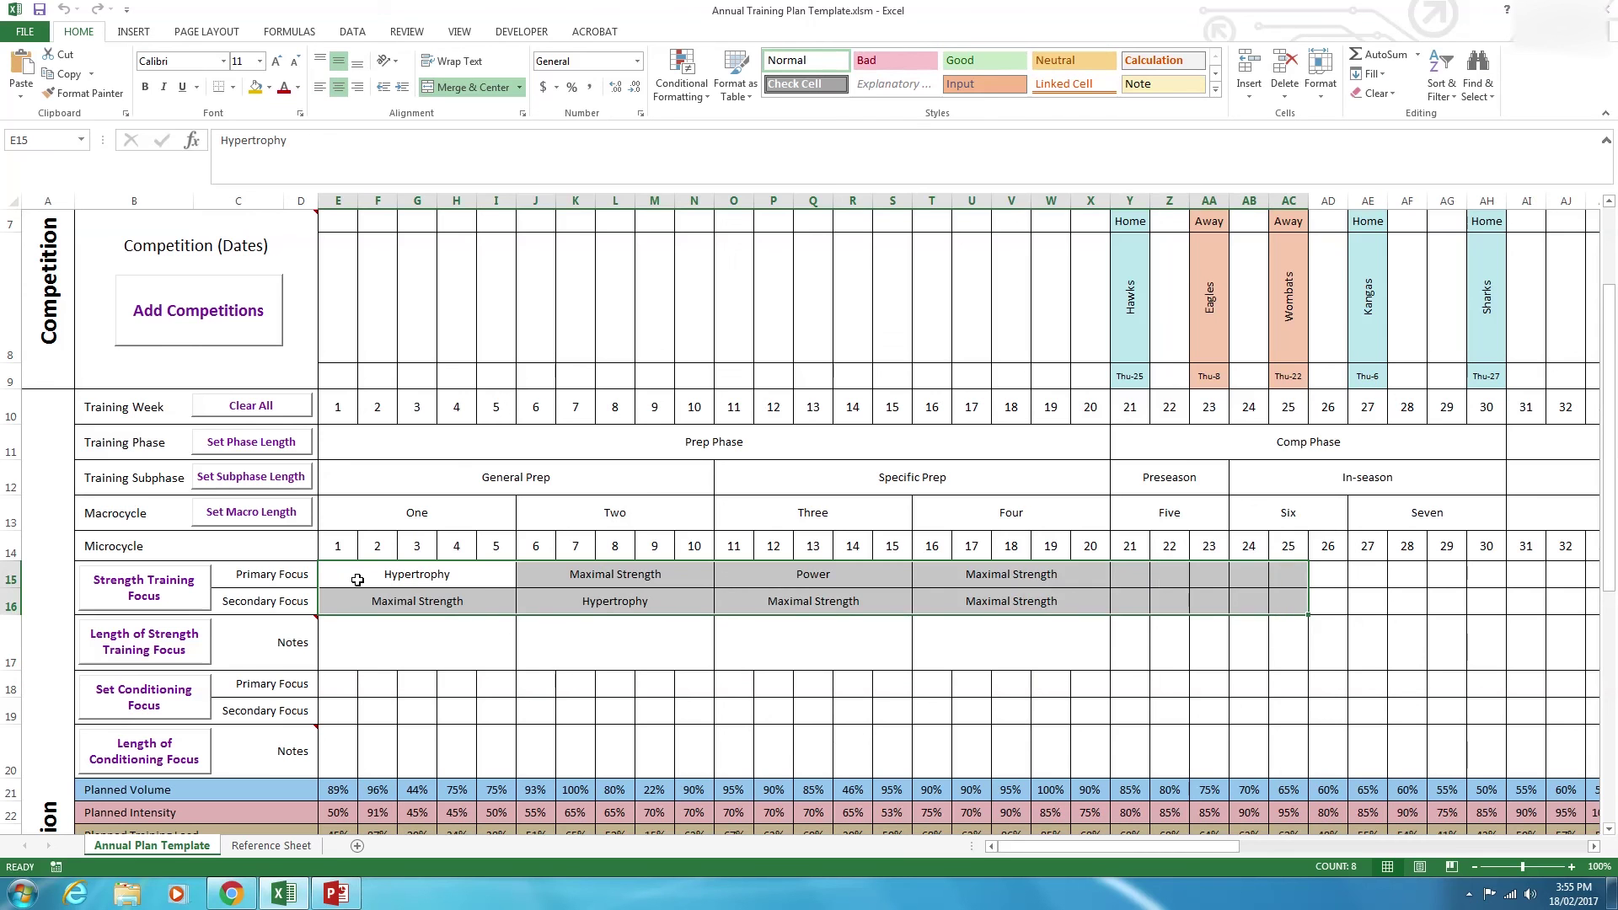
drag(357, 580, 1092, 604)
drag(1101, 851, 1040, 852)
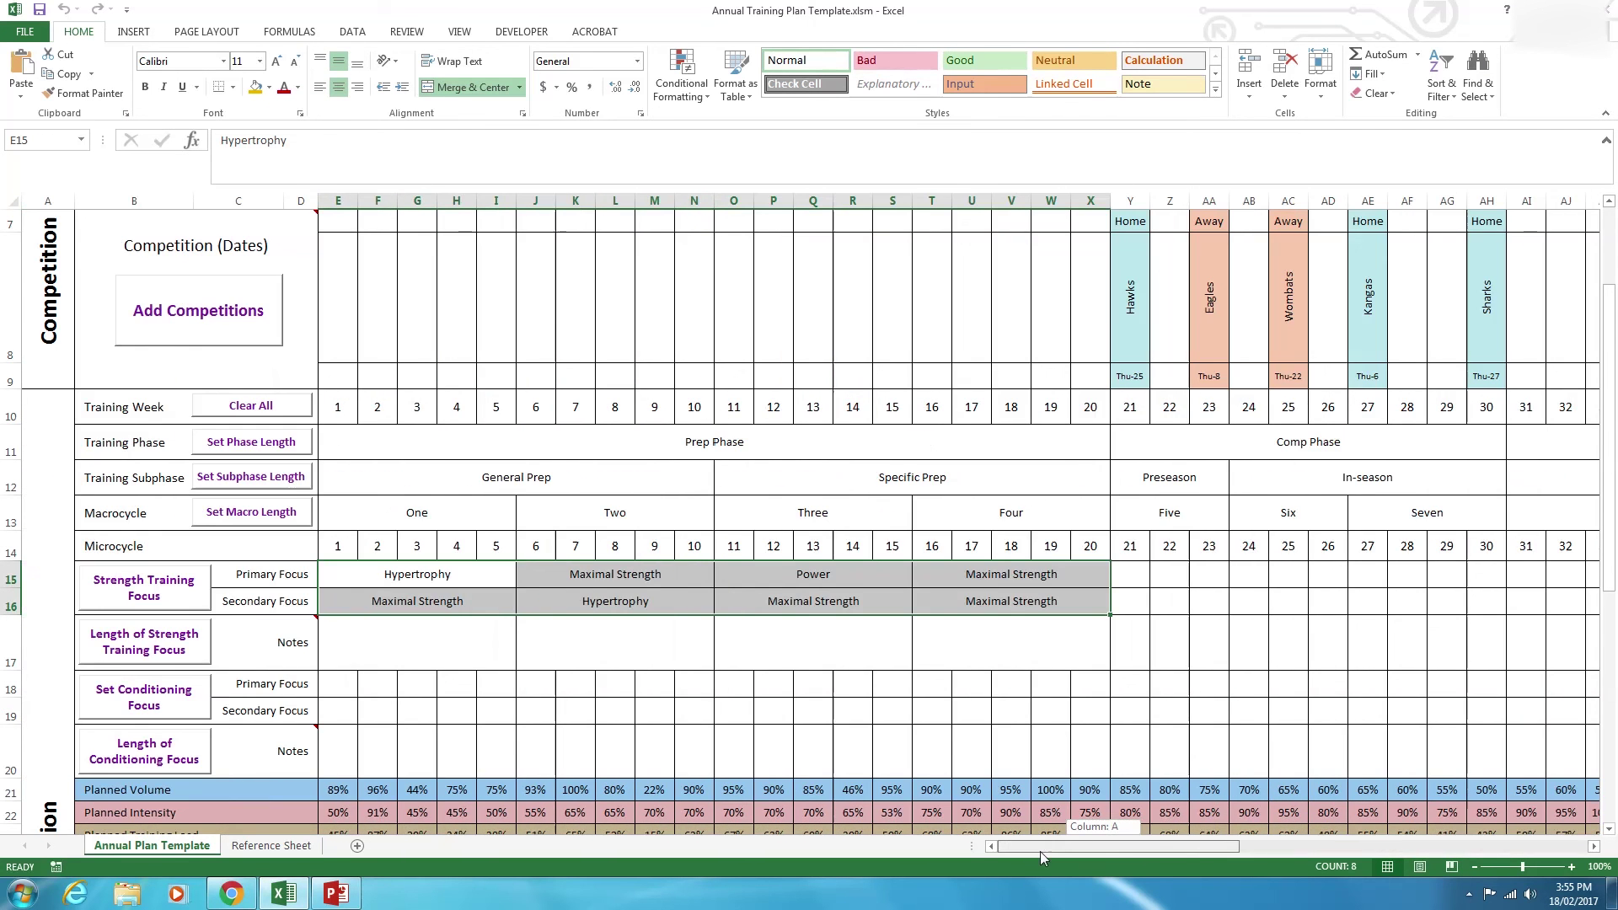
click(310, 644)
drag(375, 653, 961, 657)
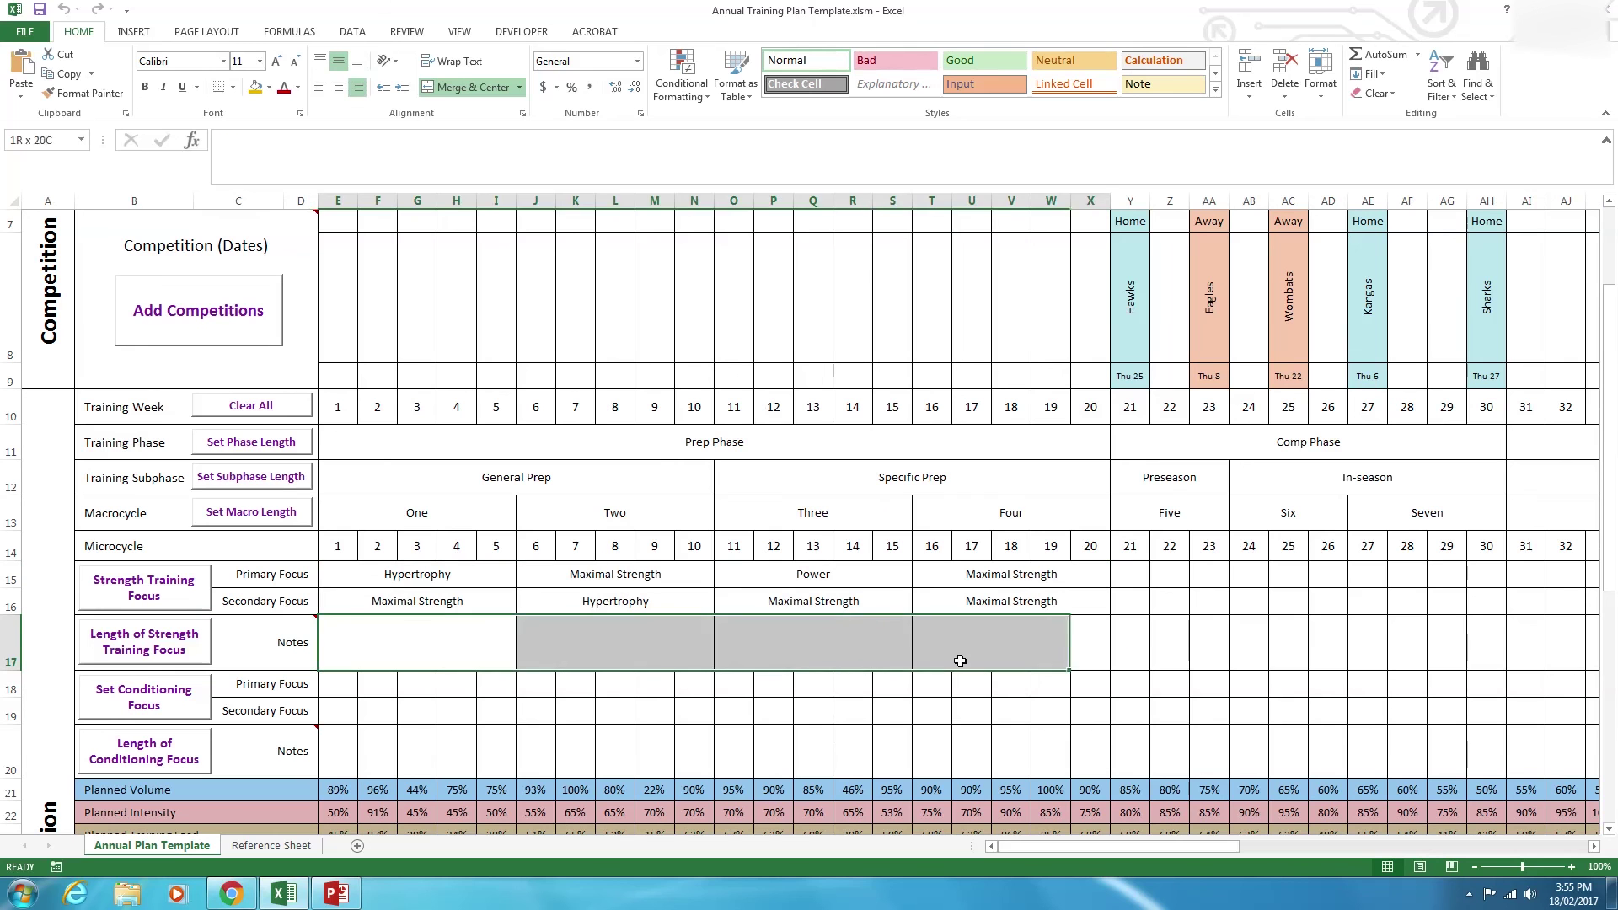
click(365, 624)
click(639, 630)
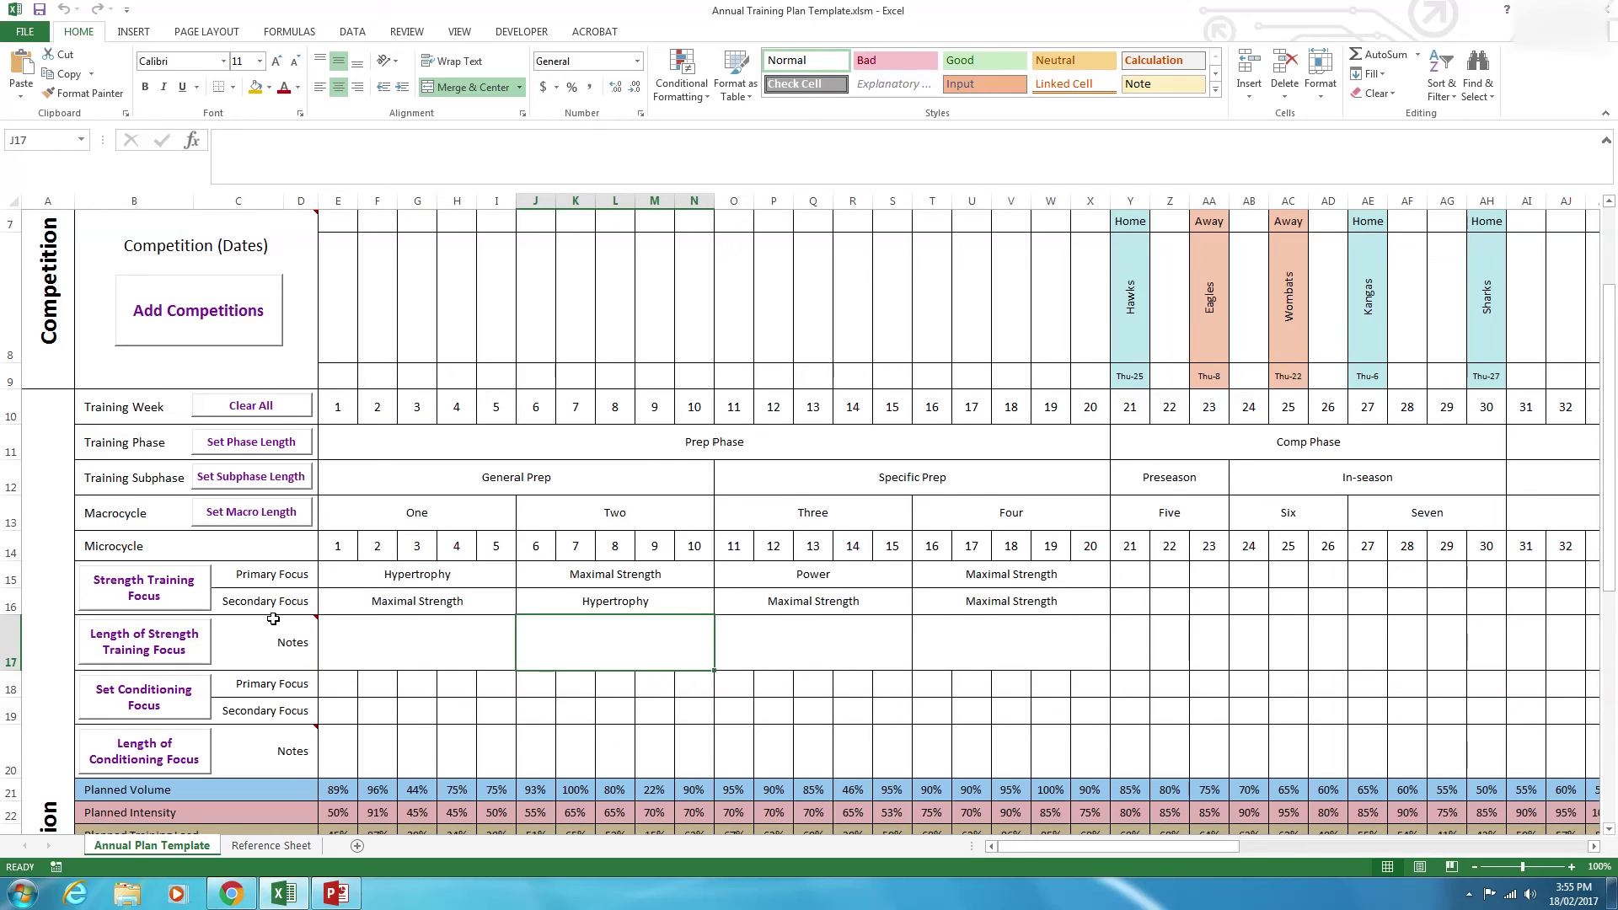
Inspect the Hypertrophy and Maximal Strength entries and their notes cells across weeks 1–20.
click(396, 576)
click(388, 624)
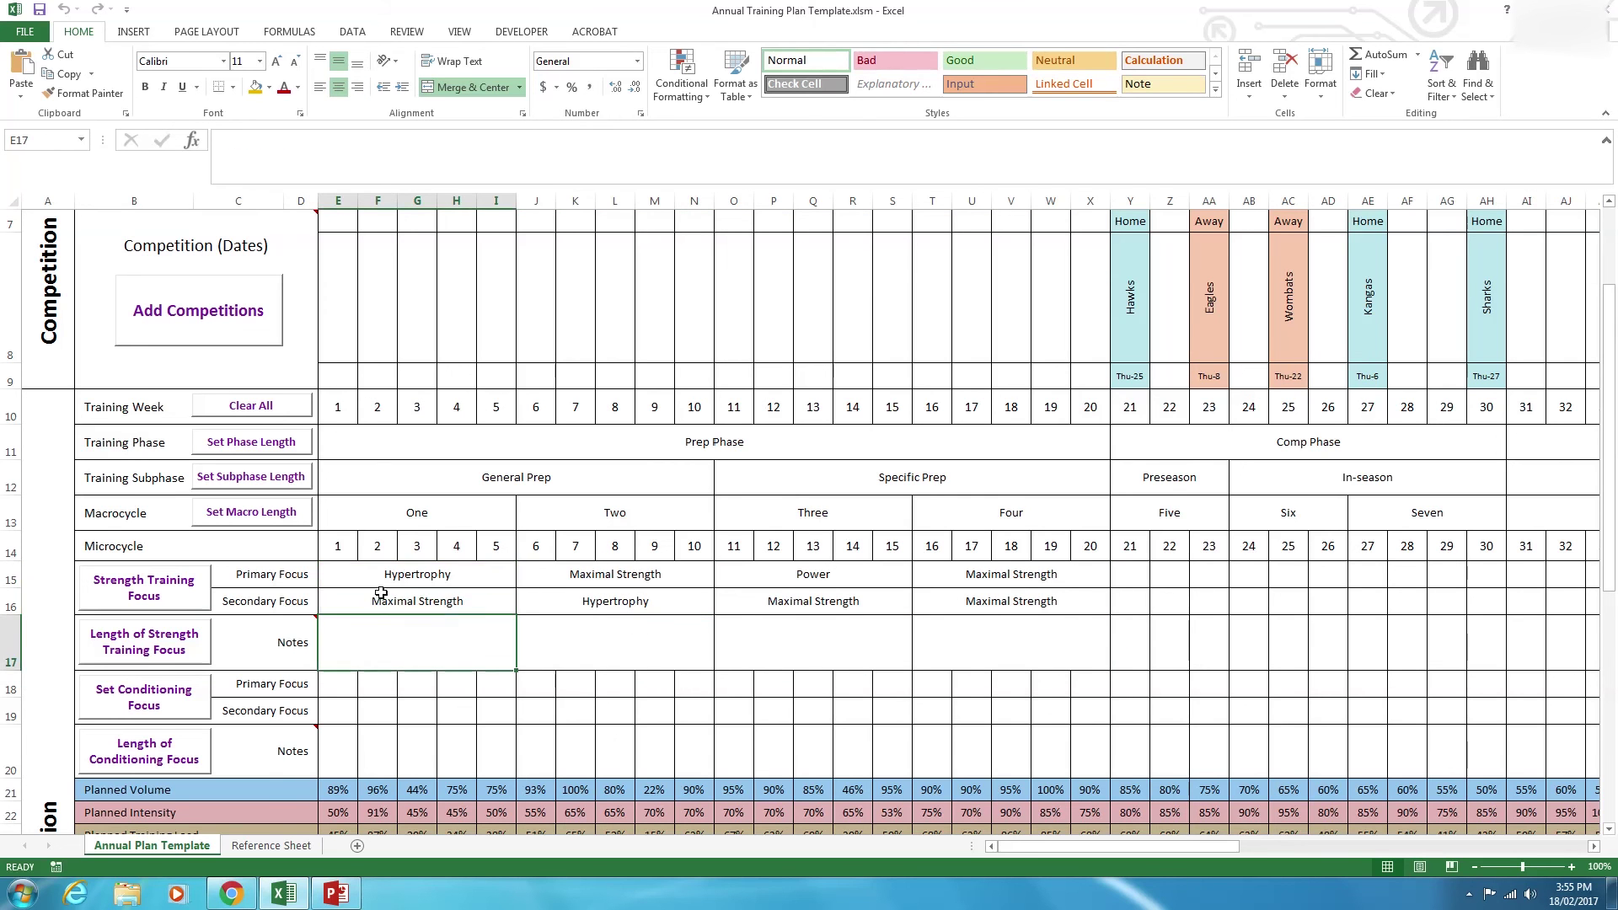
click(402, 577)
click(434, 641)
click(611, 640)
click(621, 573)
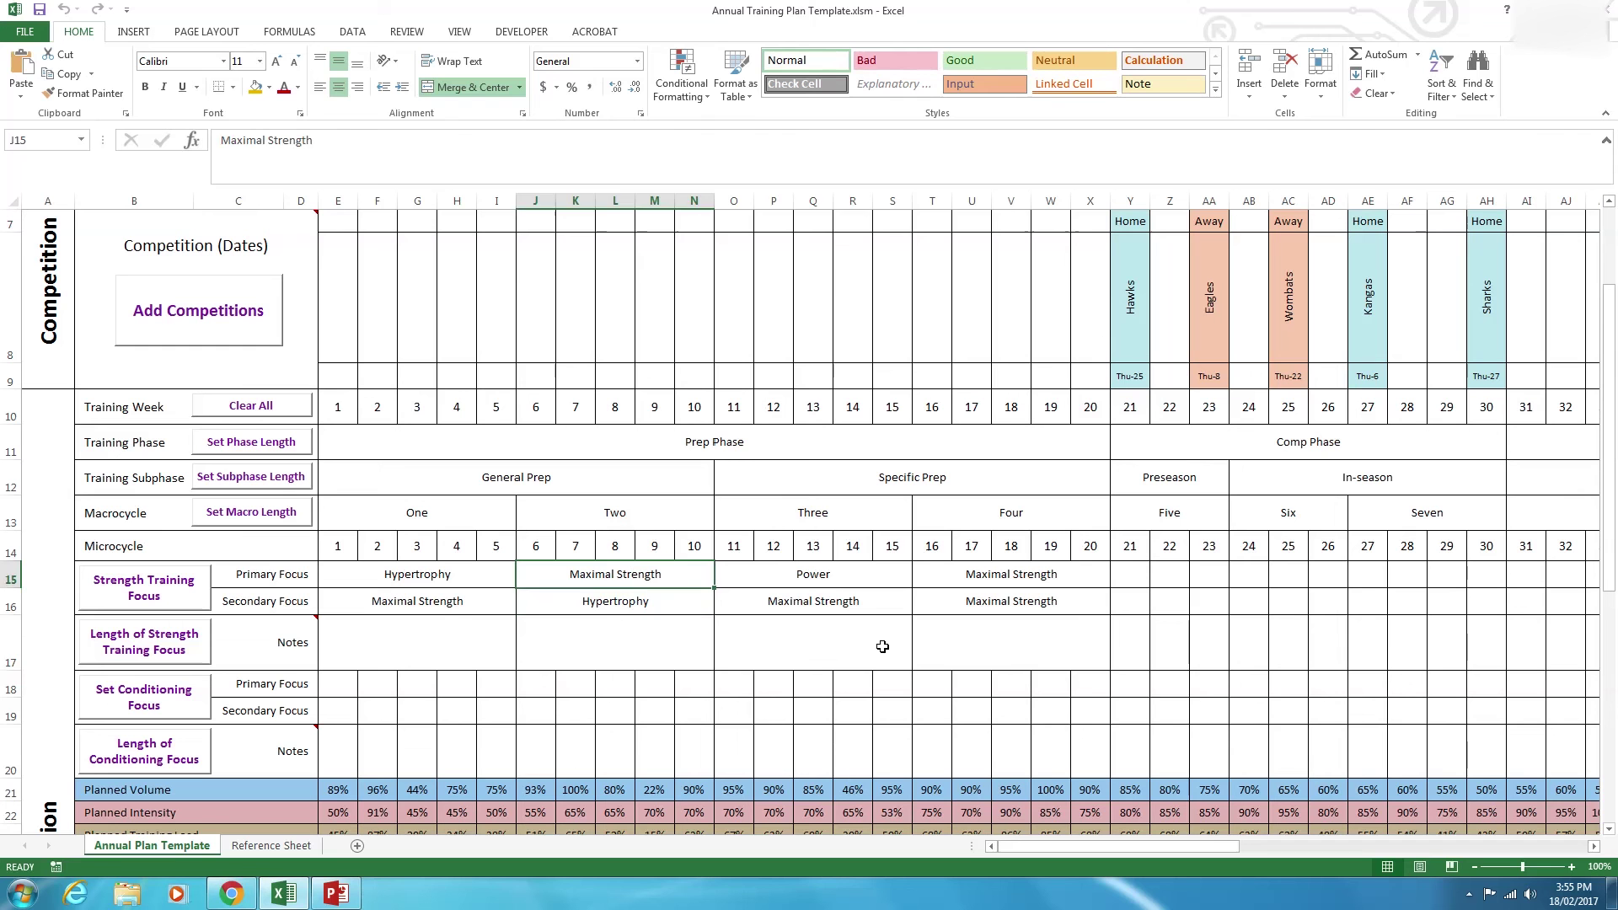
click(882, 649)
click(1008, 645)
Bring up the Conditioning focus form via Set Conditioning Focus, dismissing the Set Names dialog.
drag(549, 636, 965, 635)
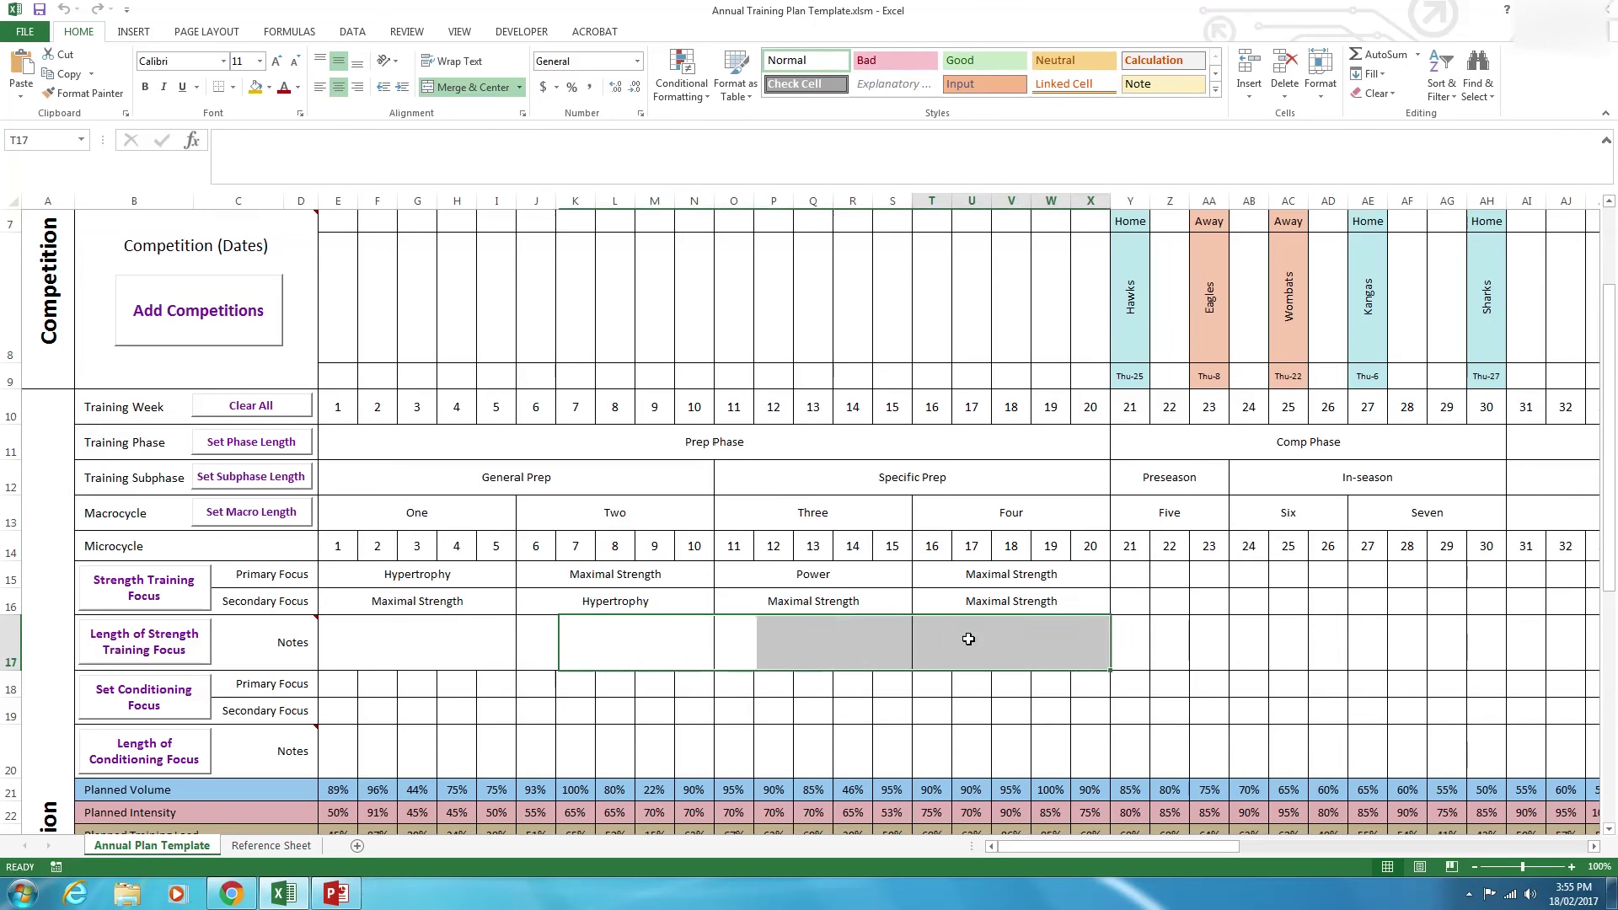
click(170, 707)
click(920, 227)
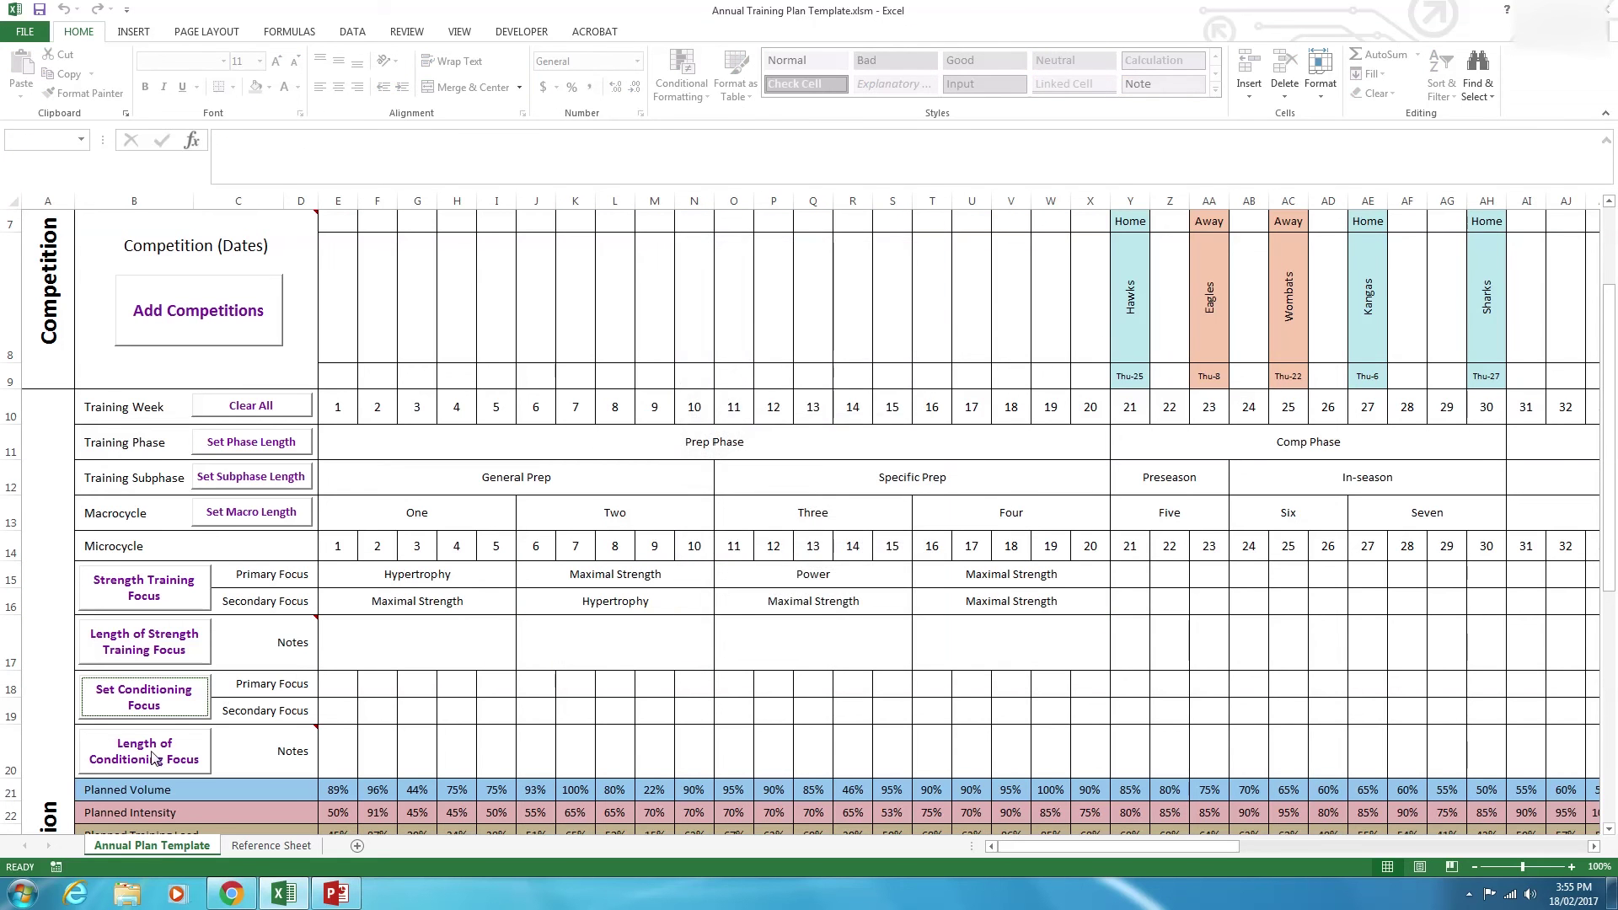
Choose Aerobic as conditioning Focus 1 and Anaerobic as Focus 2.
click(469, 152)
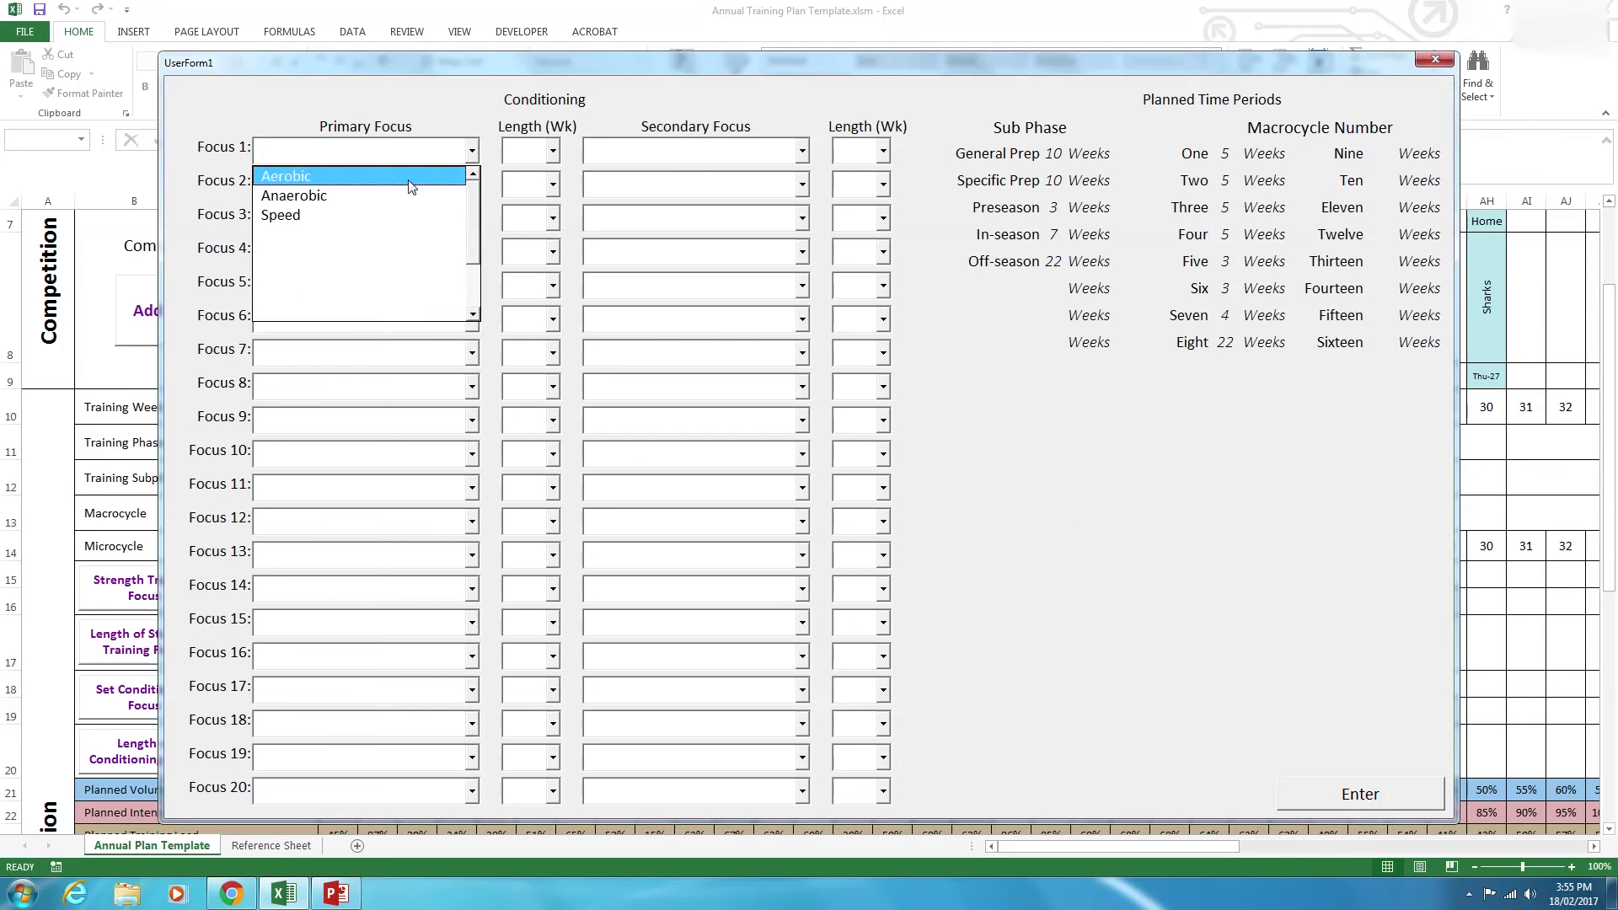
click(286, 173)
click(472, 184)
click(501, 220)
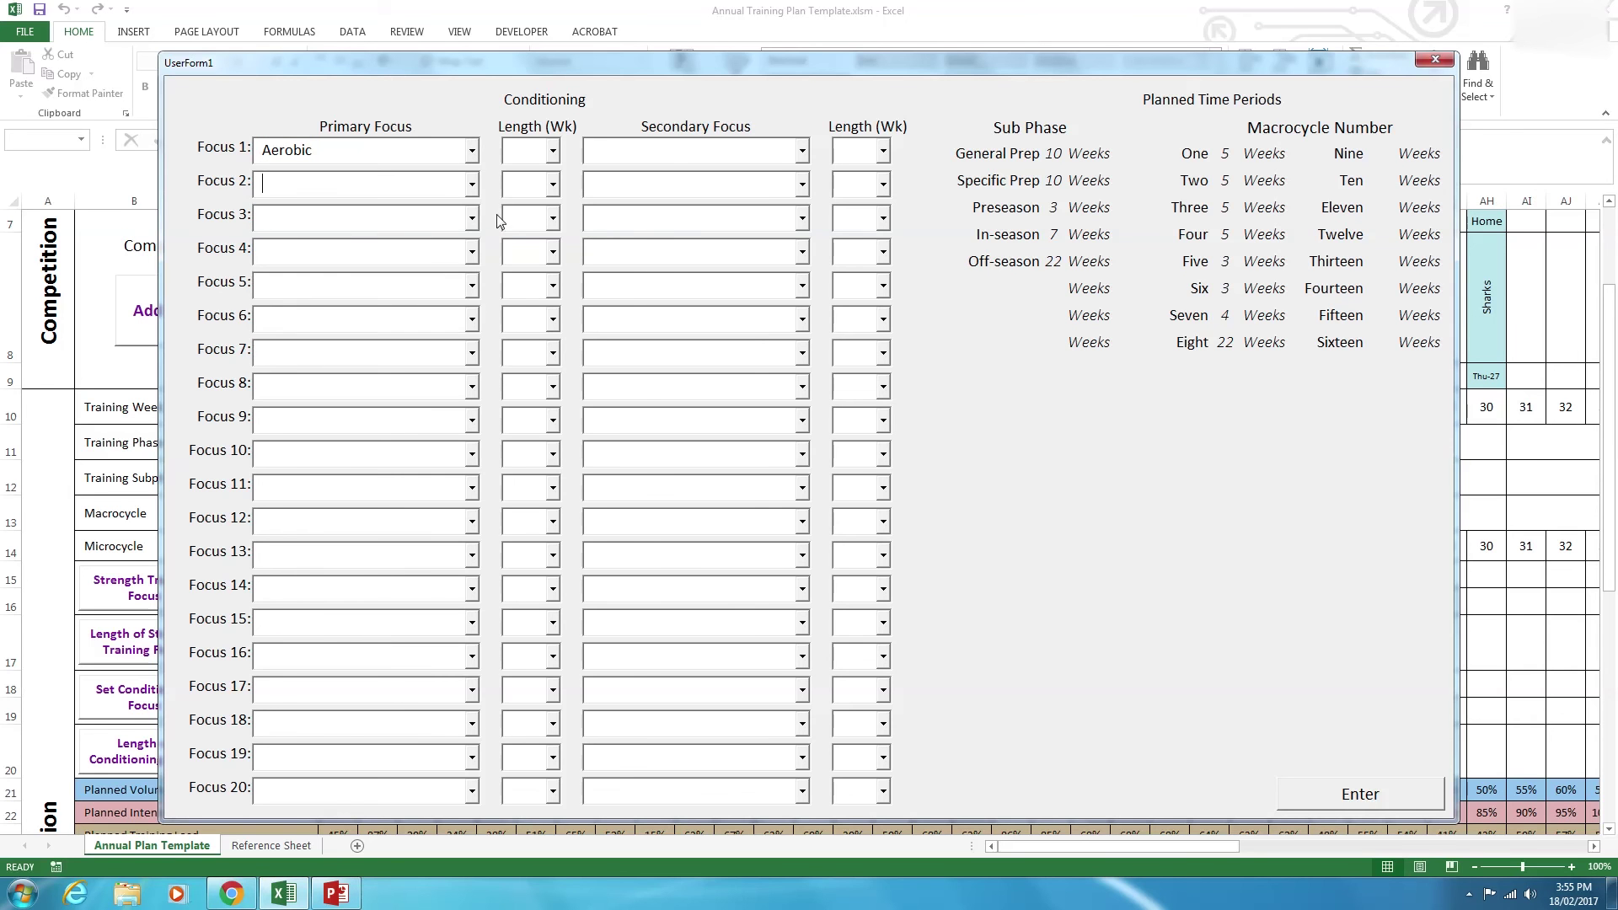
click(474, 185)
click(422, 229)
Set Focus 1 to last 7 weeks and Focus 2 to last 6 weeks.
click(522, 152)
click(553, 152)
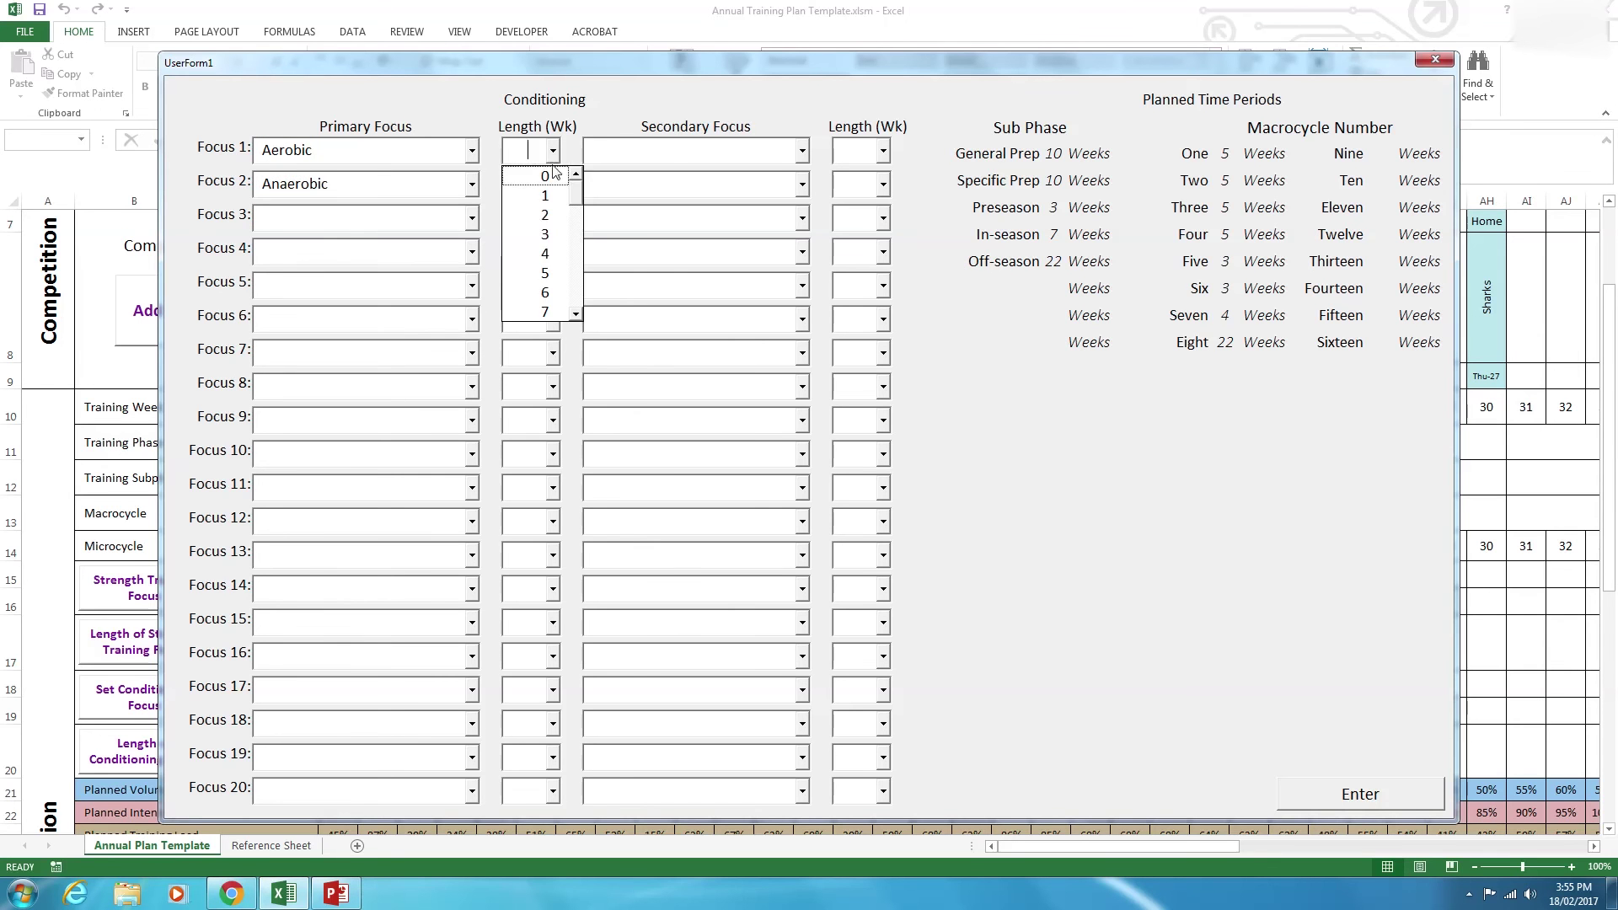
click(544, 312)
click(553, 184)
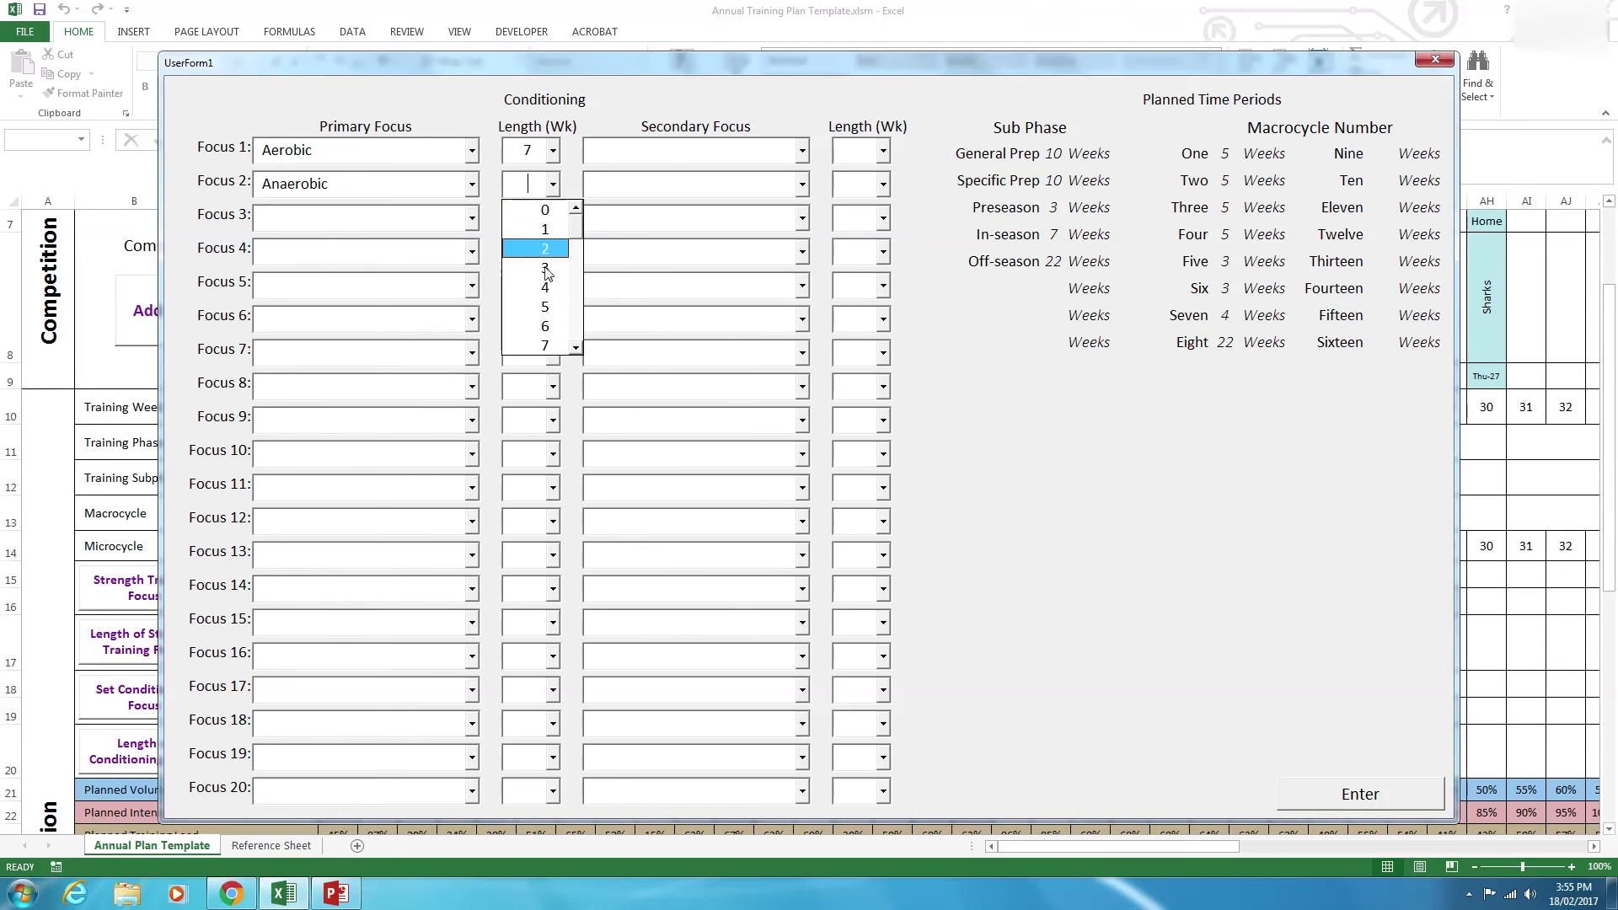
click(545, 326)
Make Speed the 13-week secondary focus and apply the conditioning focuses to the plan.
click(800, 152)
click(641, 215)
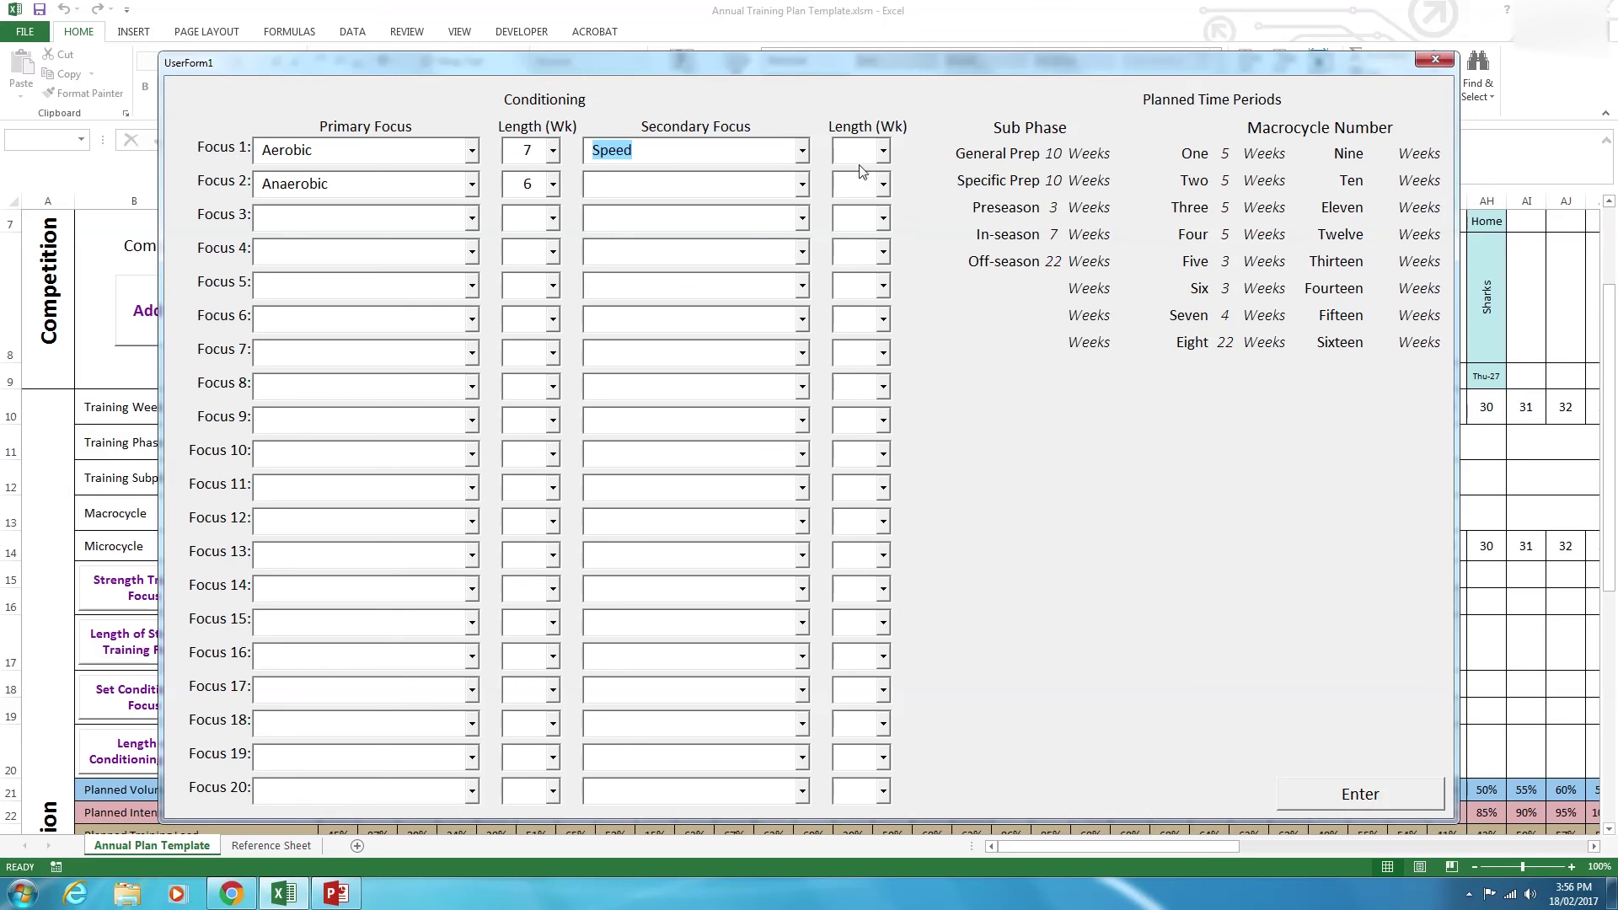
click(882, 152)
click(907, 314)
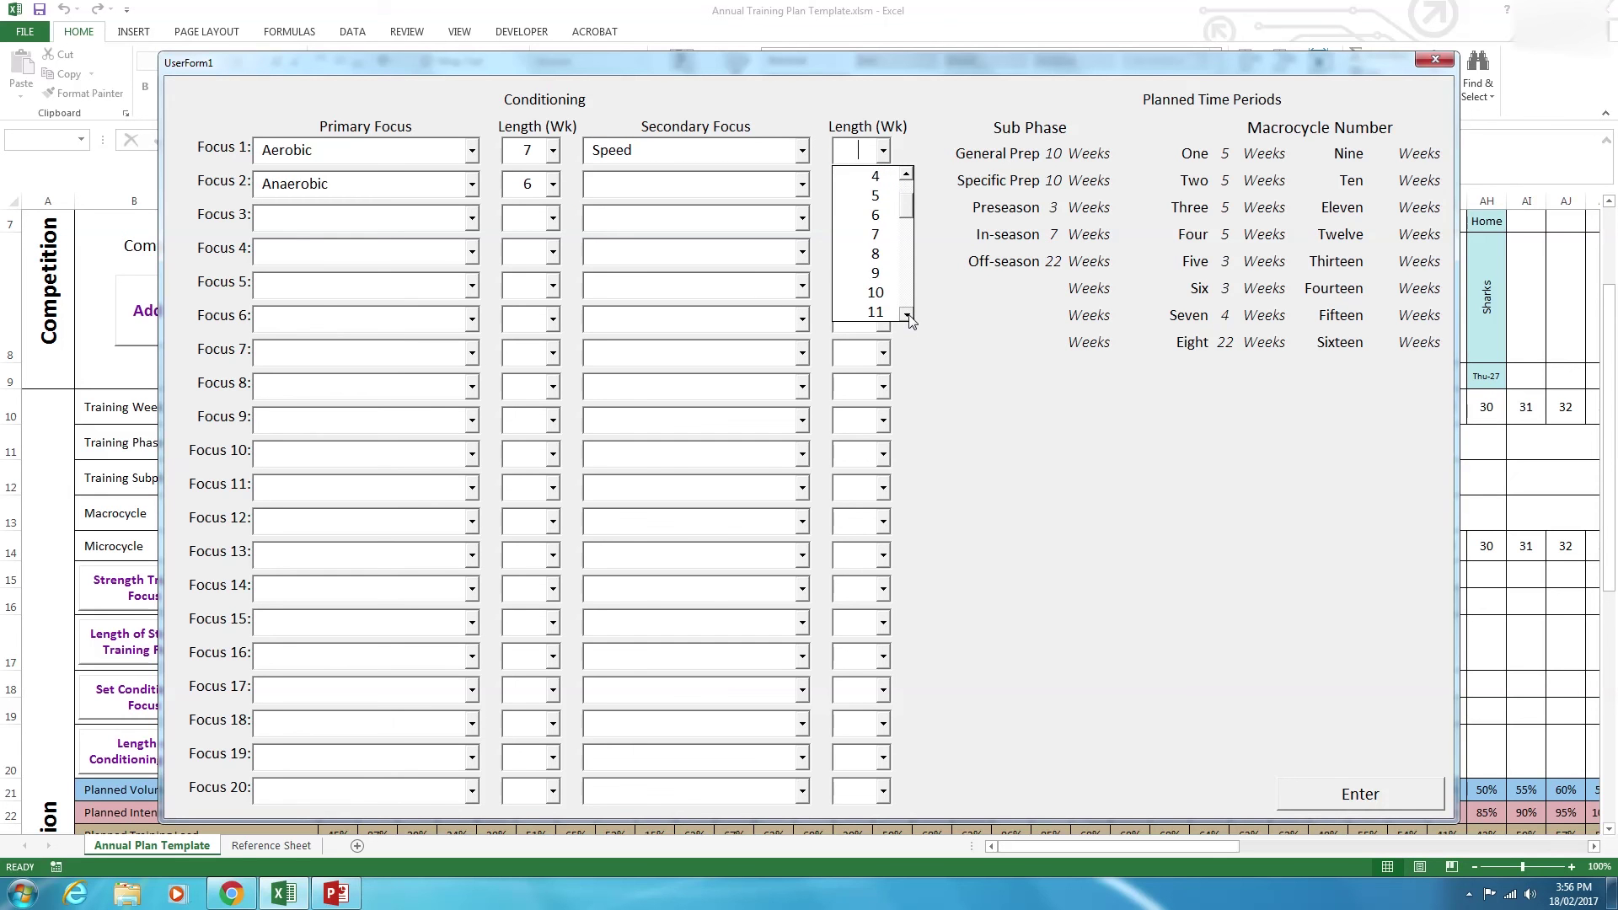
click(877, 312)
click(1361, 794)
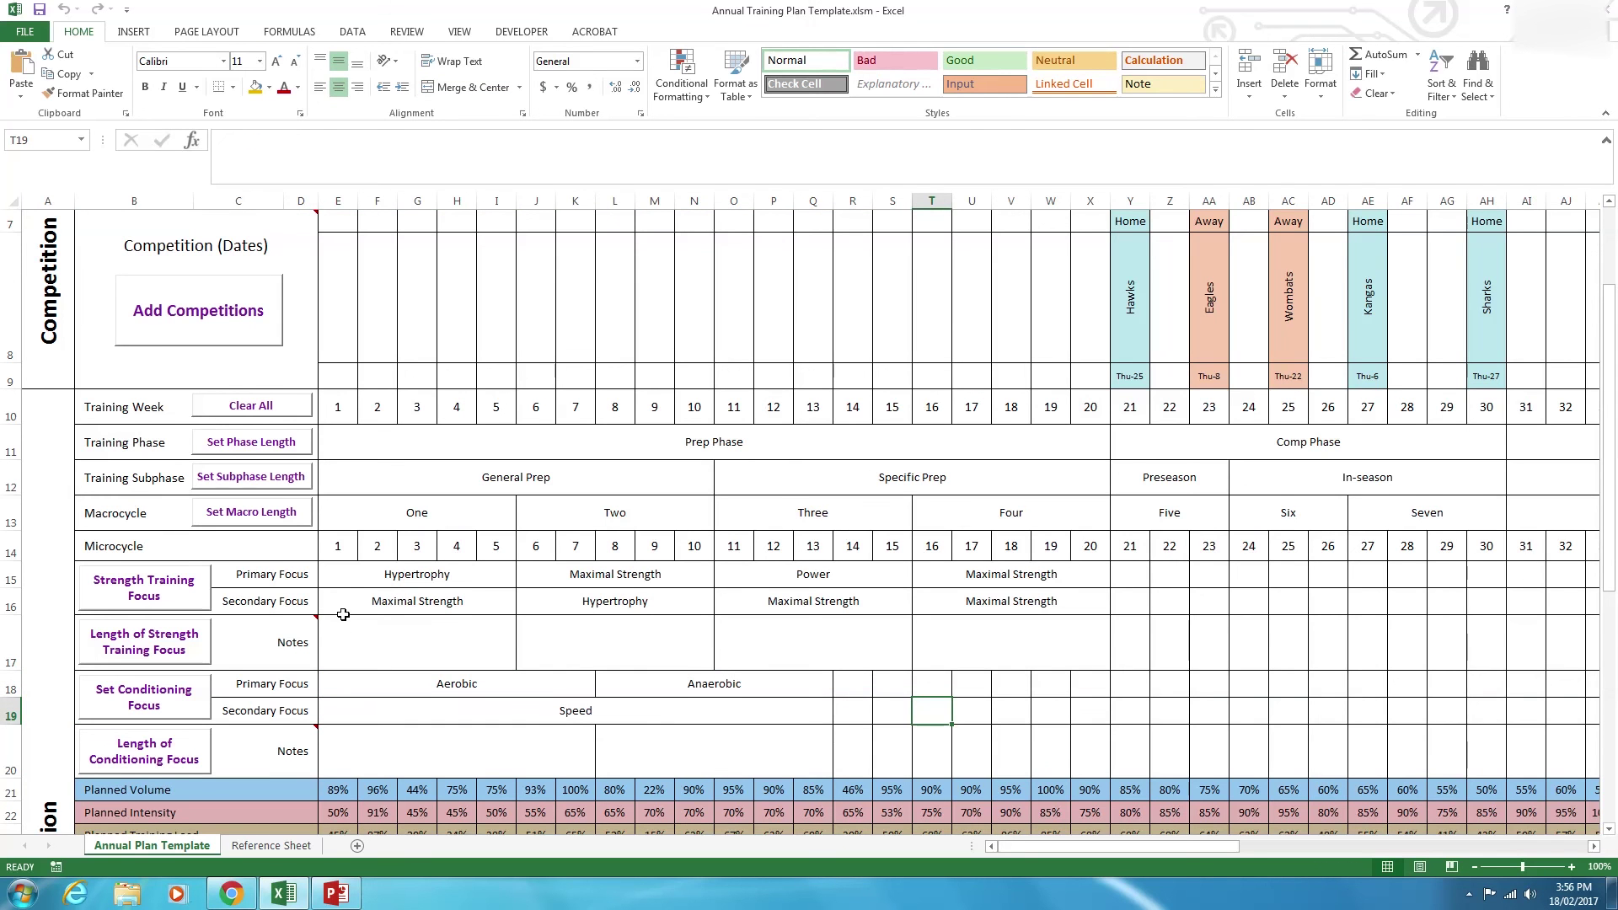
scroll(339, 639, down, 1)
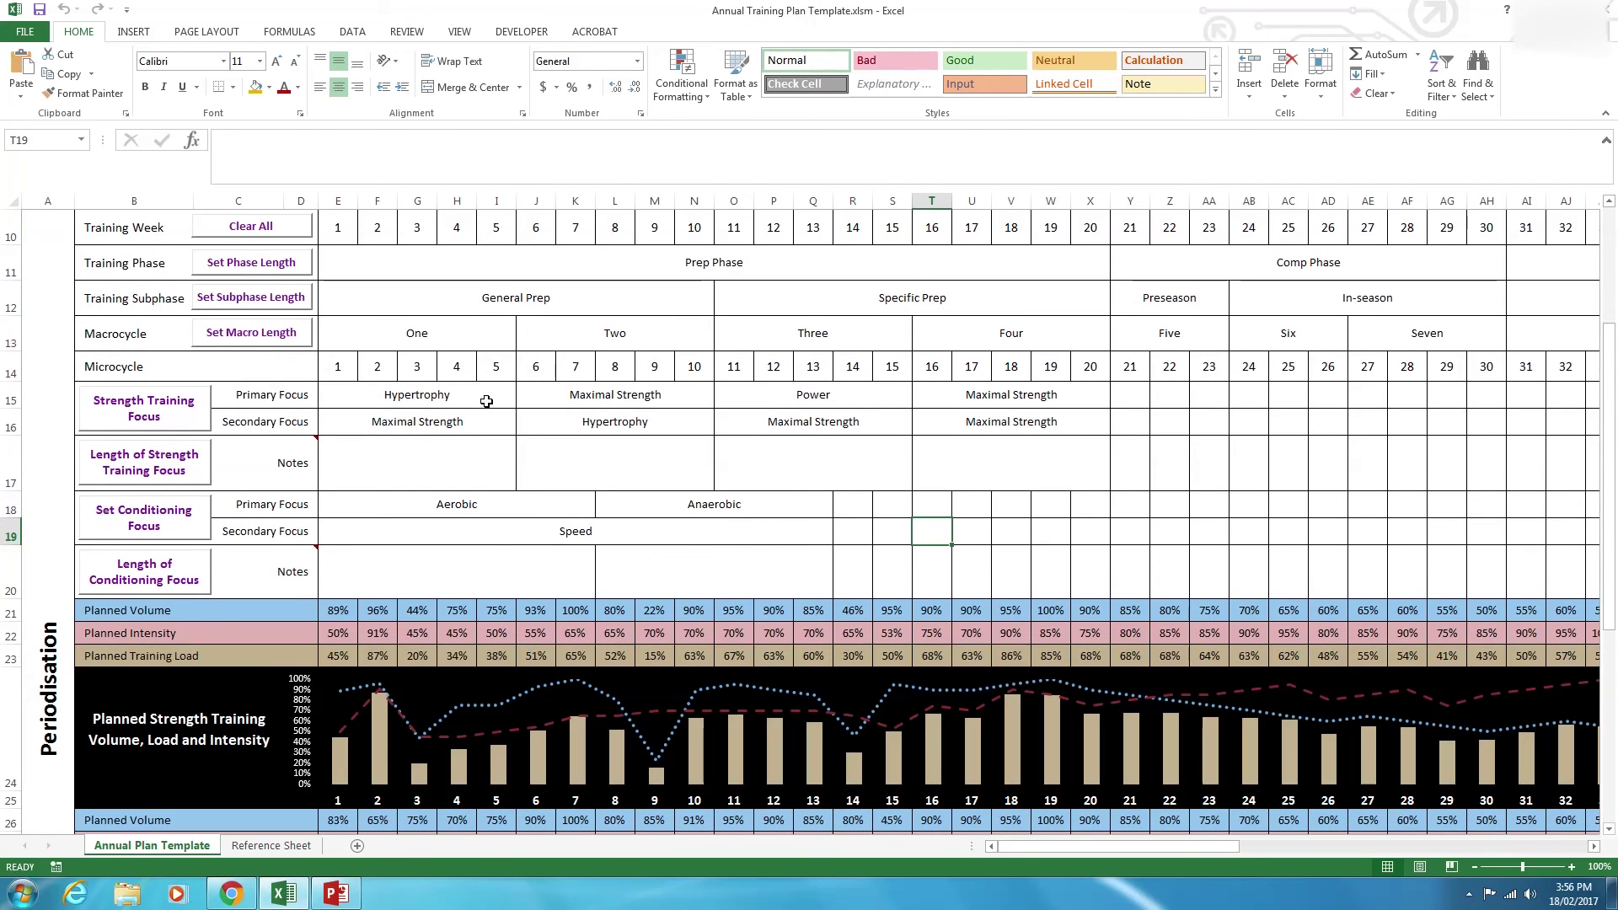
click(432, 399)
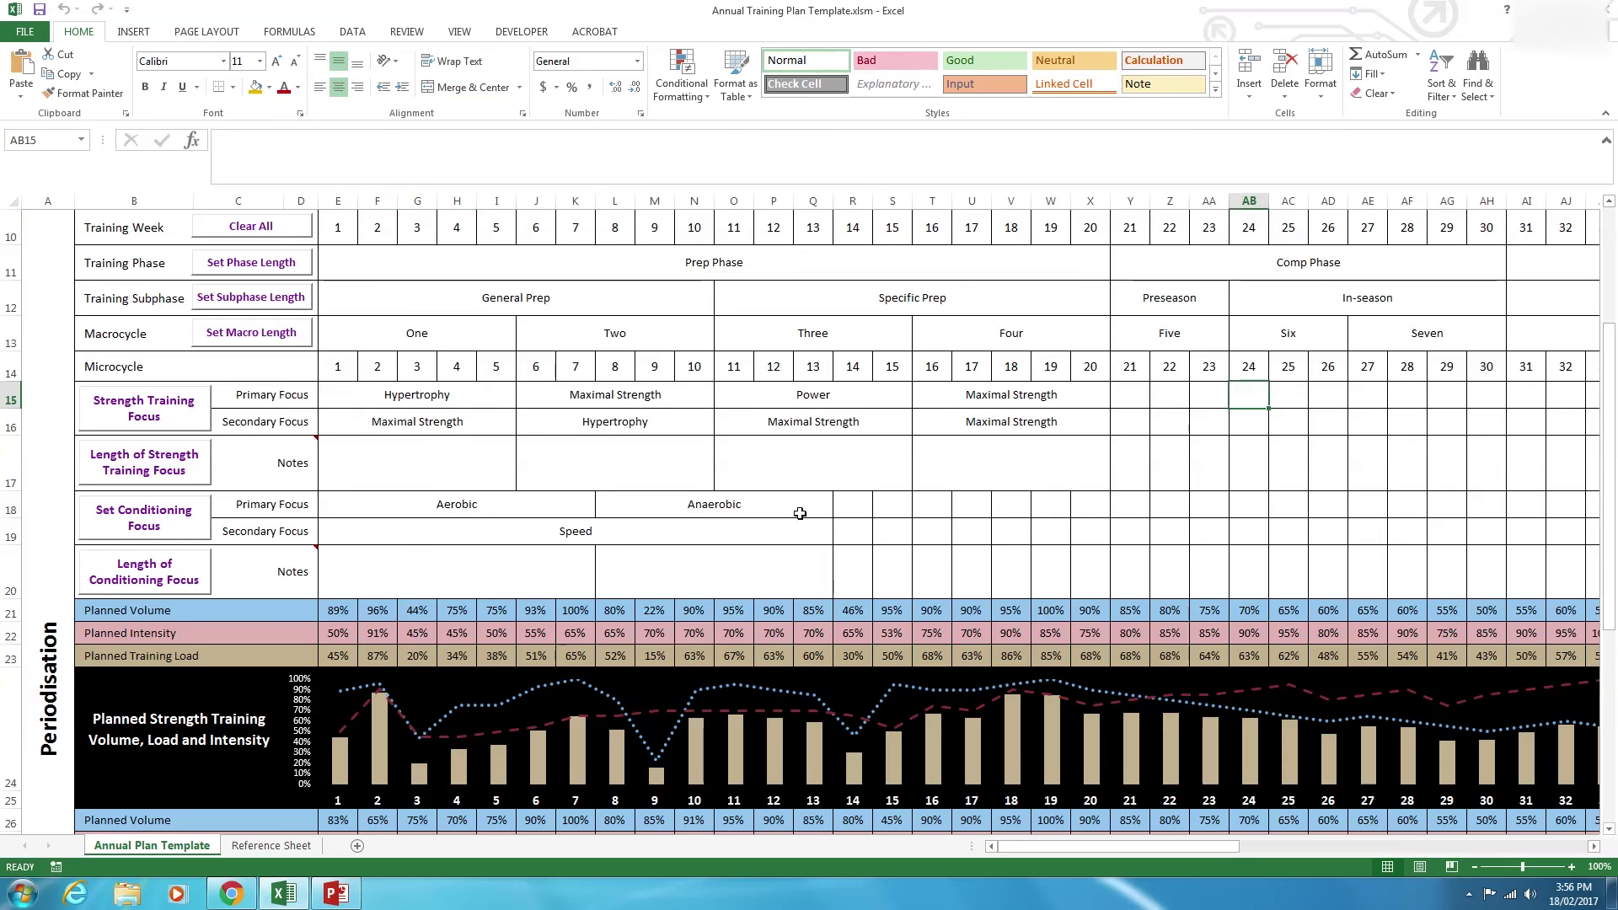
scroll(457, 650, down, 2)
drag(1069, 851, 1111, 846)
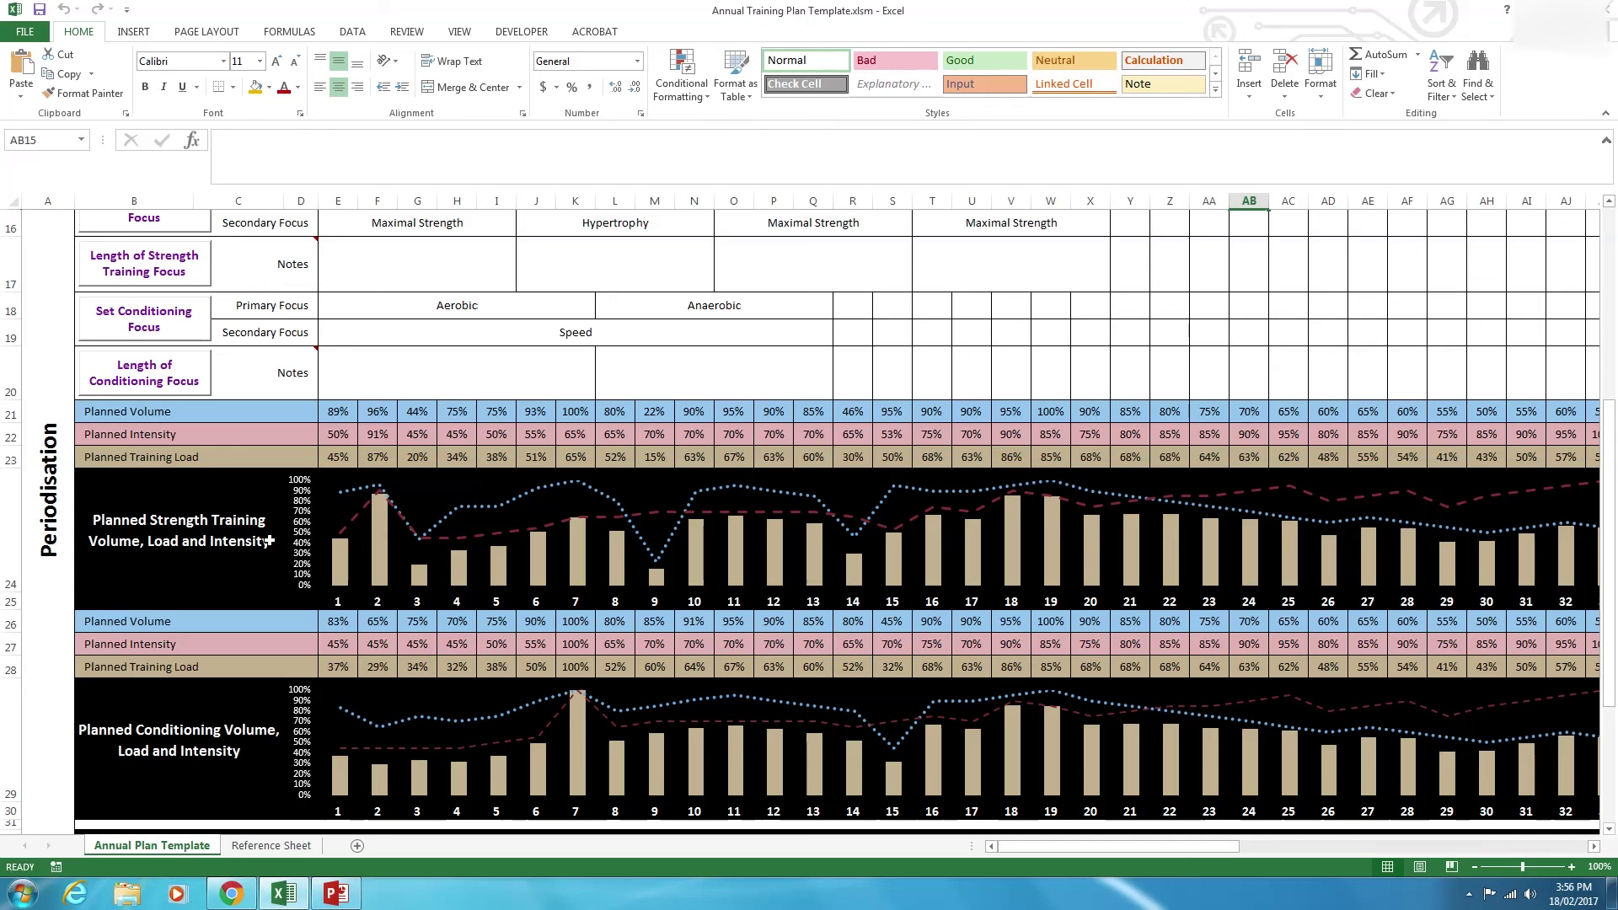
click(235, 423)
click(224, 437)
click(213, 458)
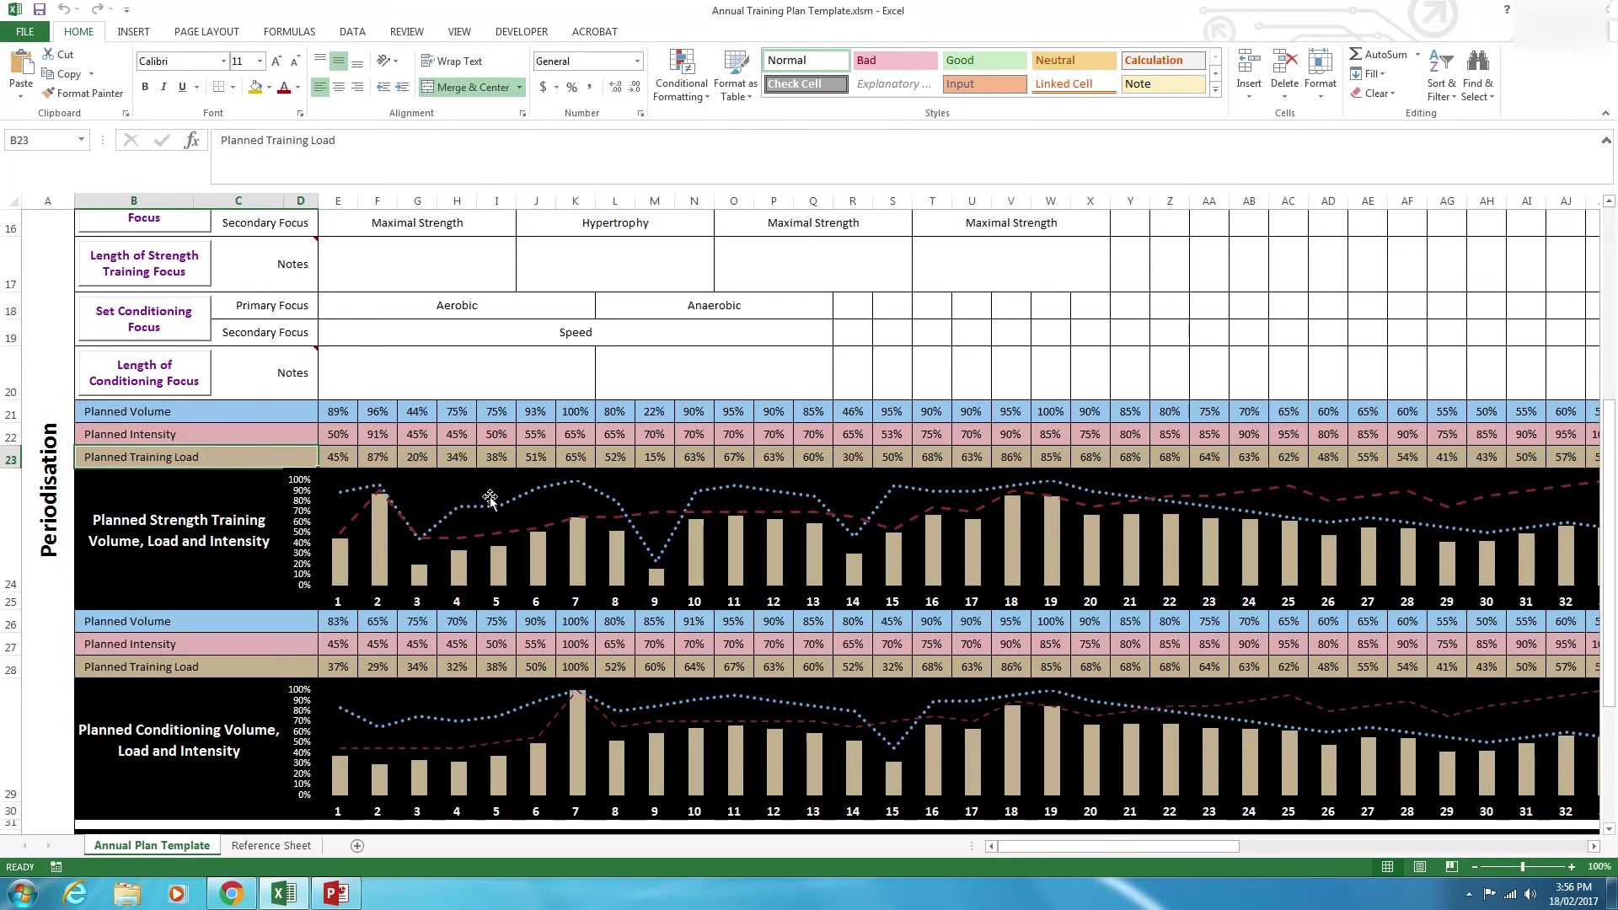
scroll(239, 561, down, 2)
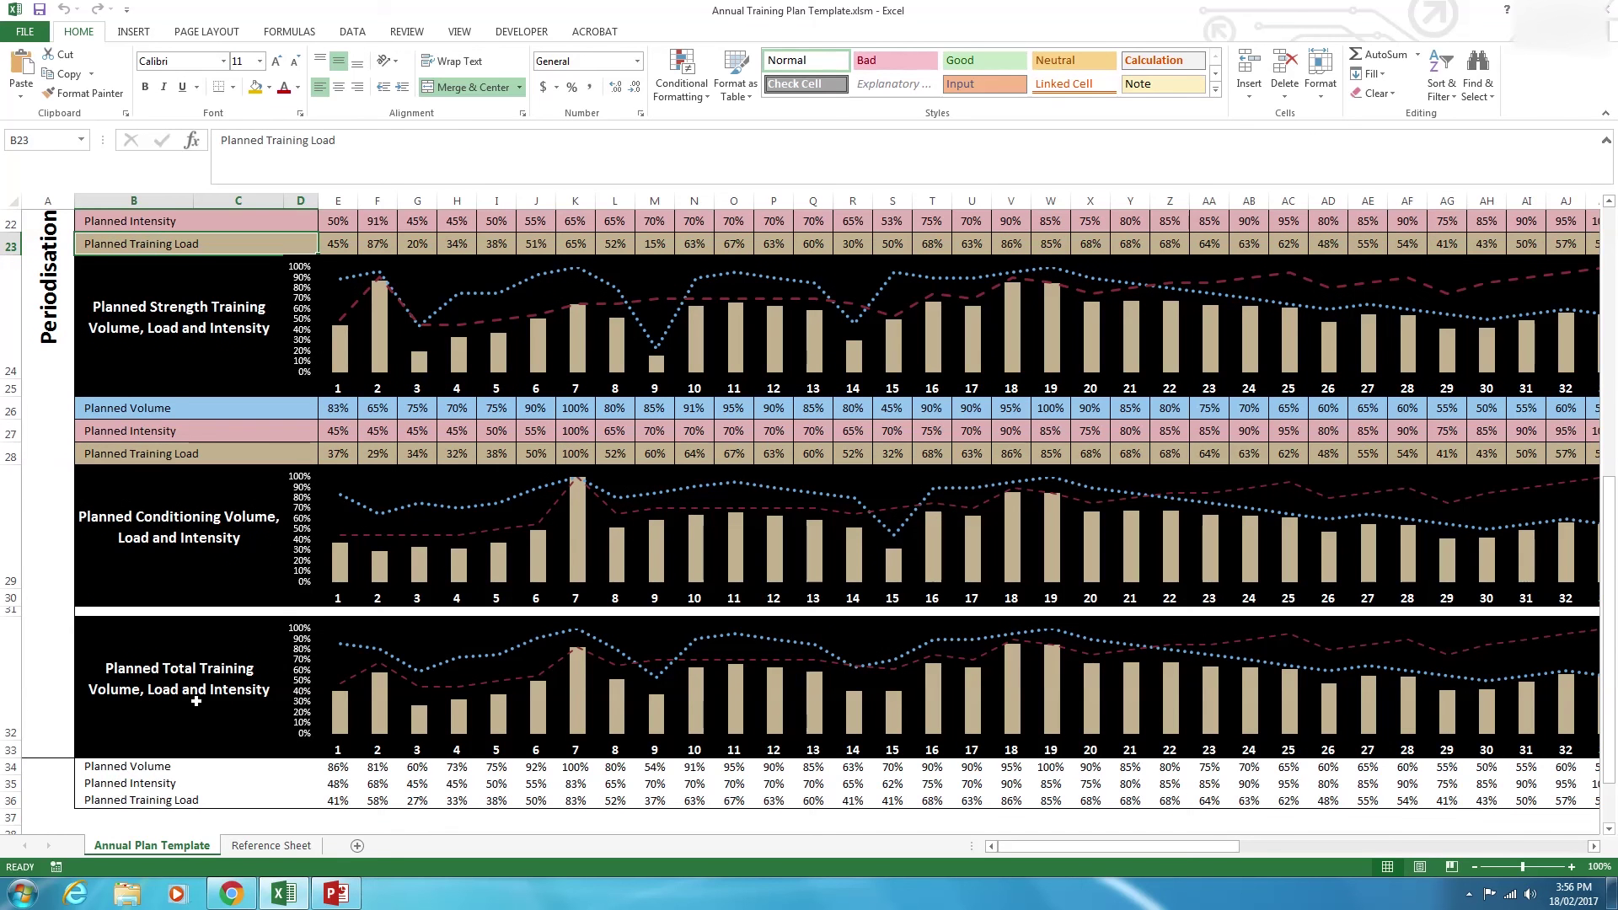
click(109, 681)
scroll(564, 579, up, 4)
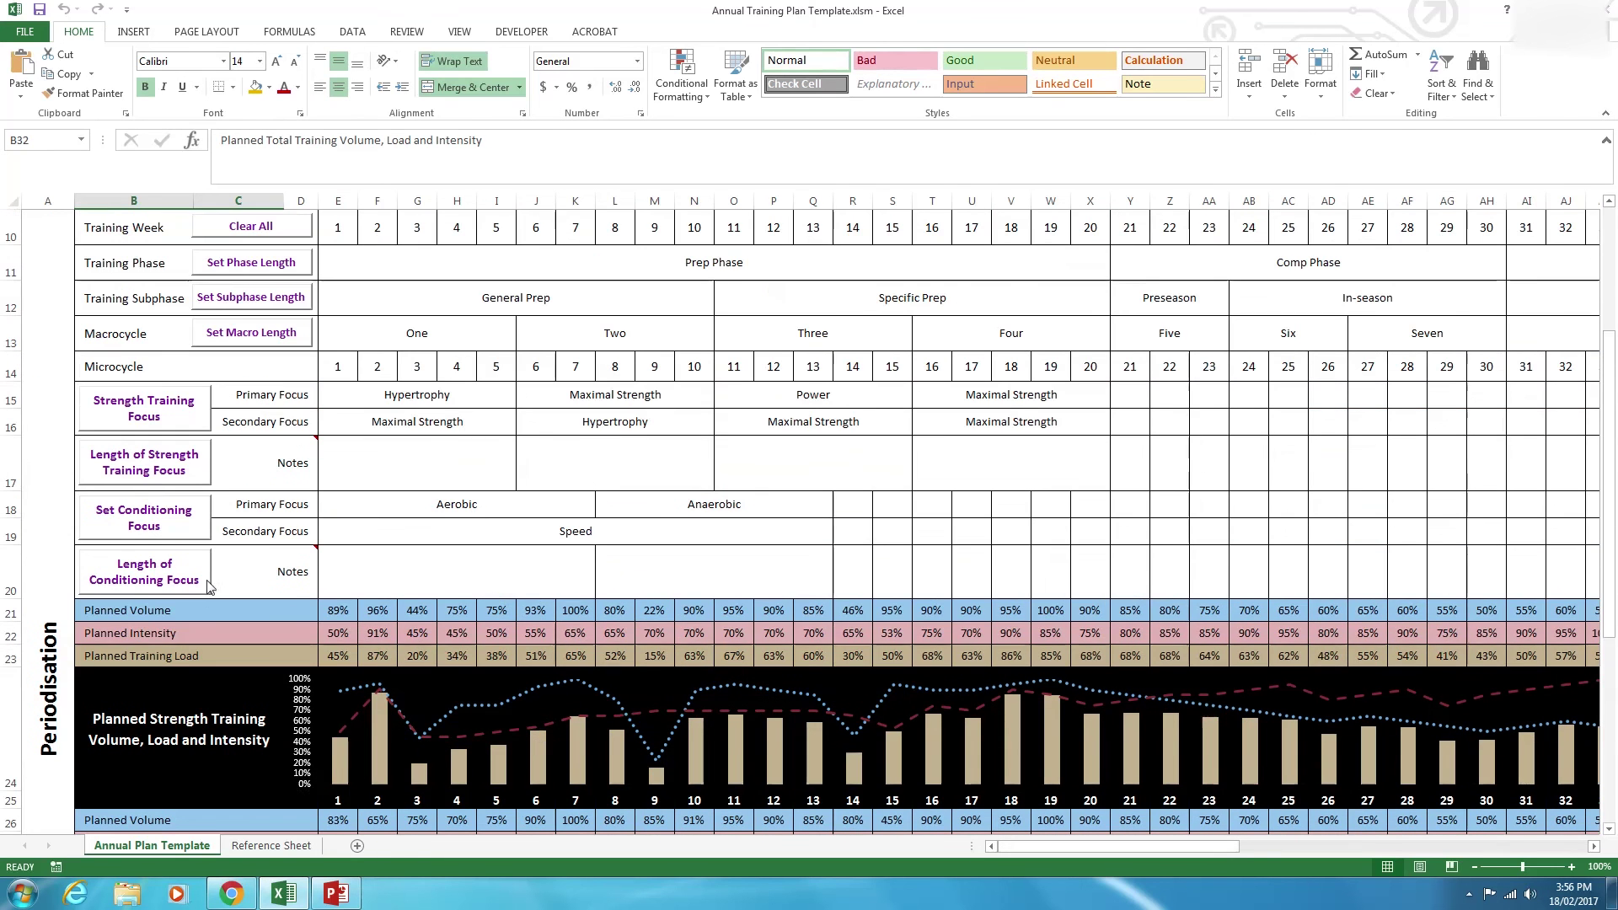
Set week 1's planned volume (E21) to 16% and planned intensity (E22) to 56%.
click(370, 610)
click(344, 610)
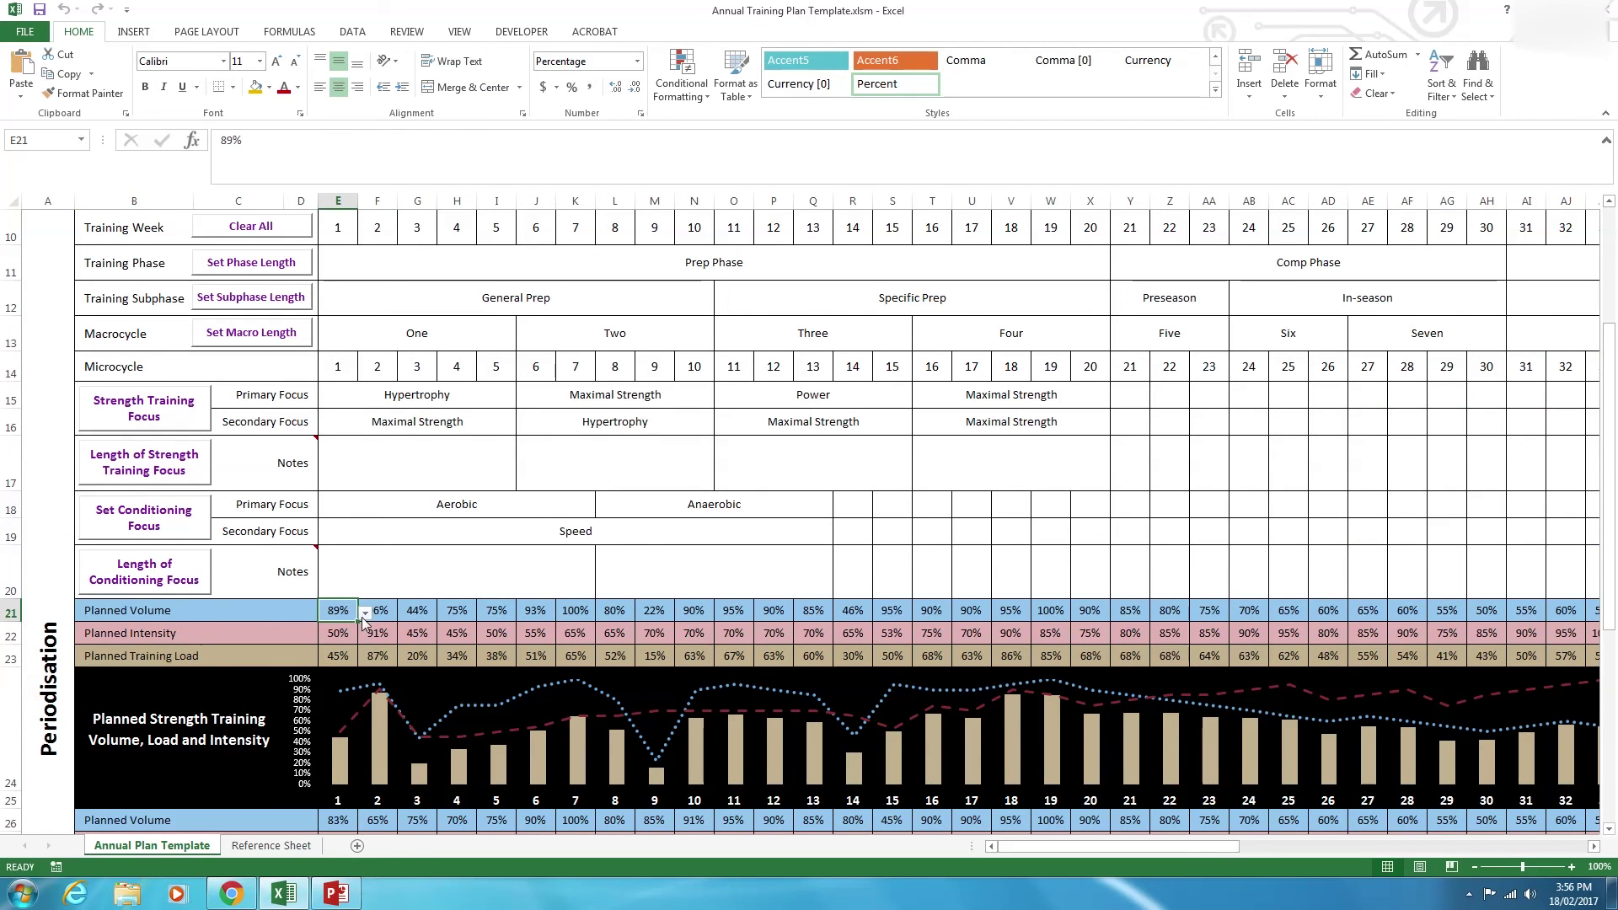
click(364, 613)
drag(368, 691, 367, 649)
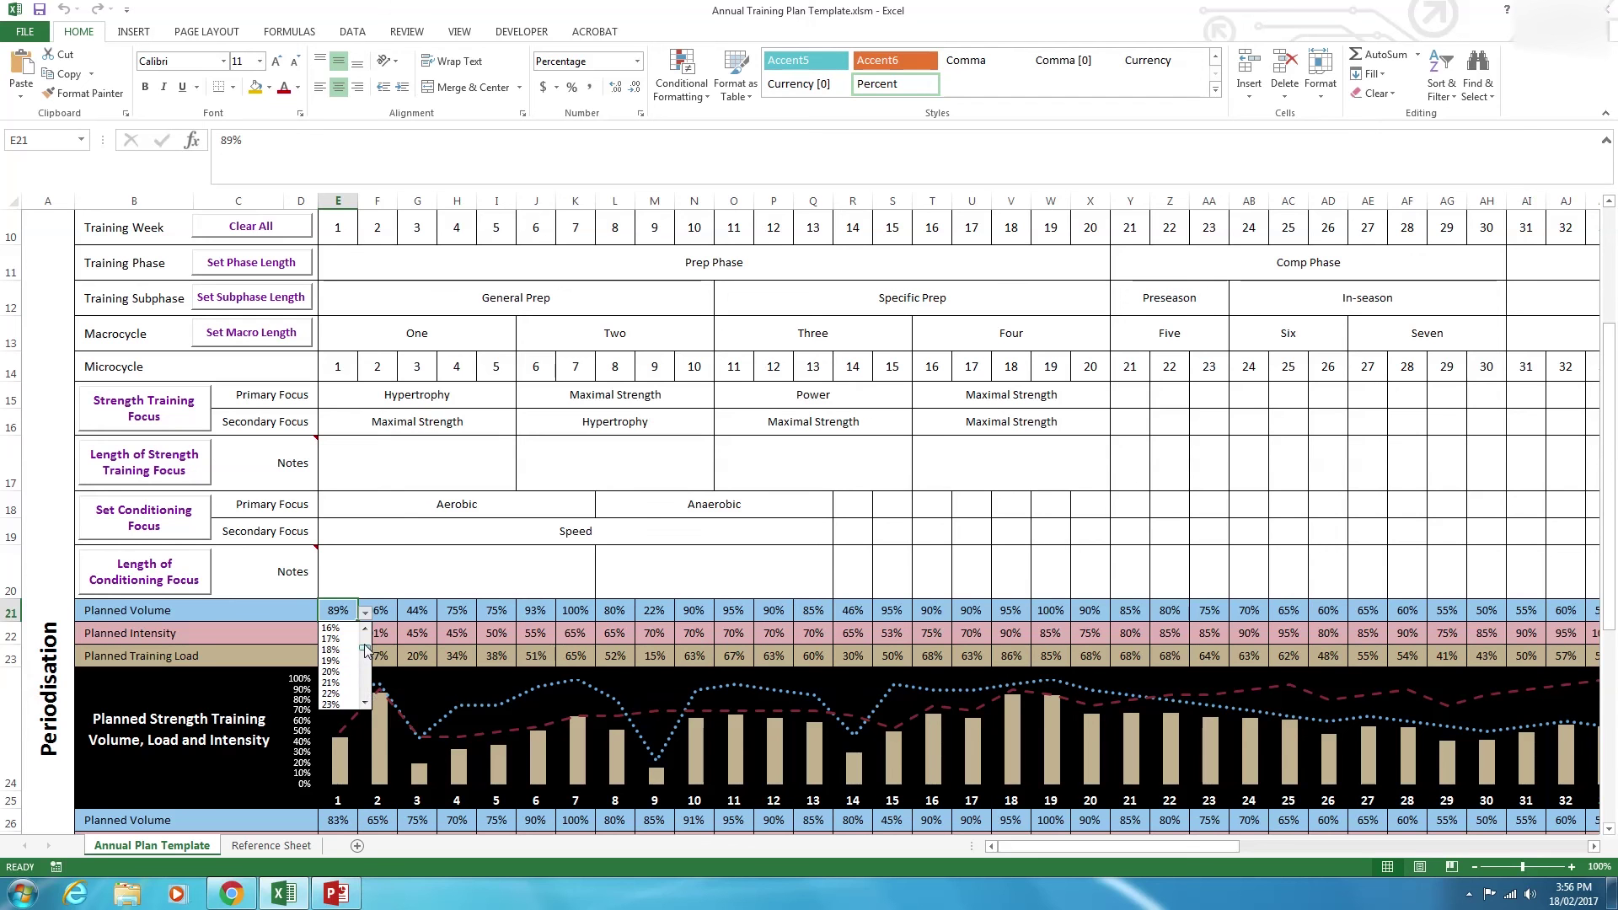
click(341, 650)
click(338, 633)
click(364, 636)
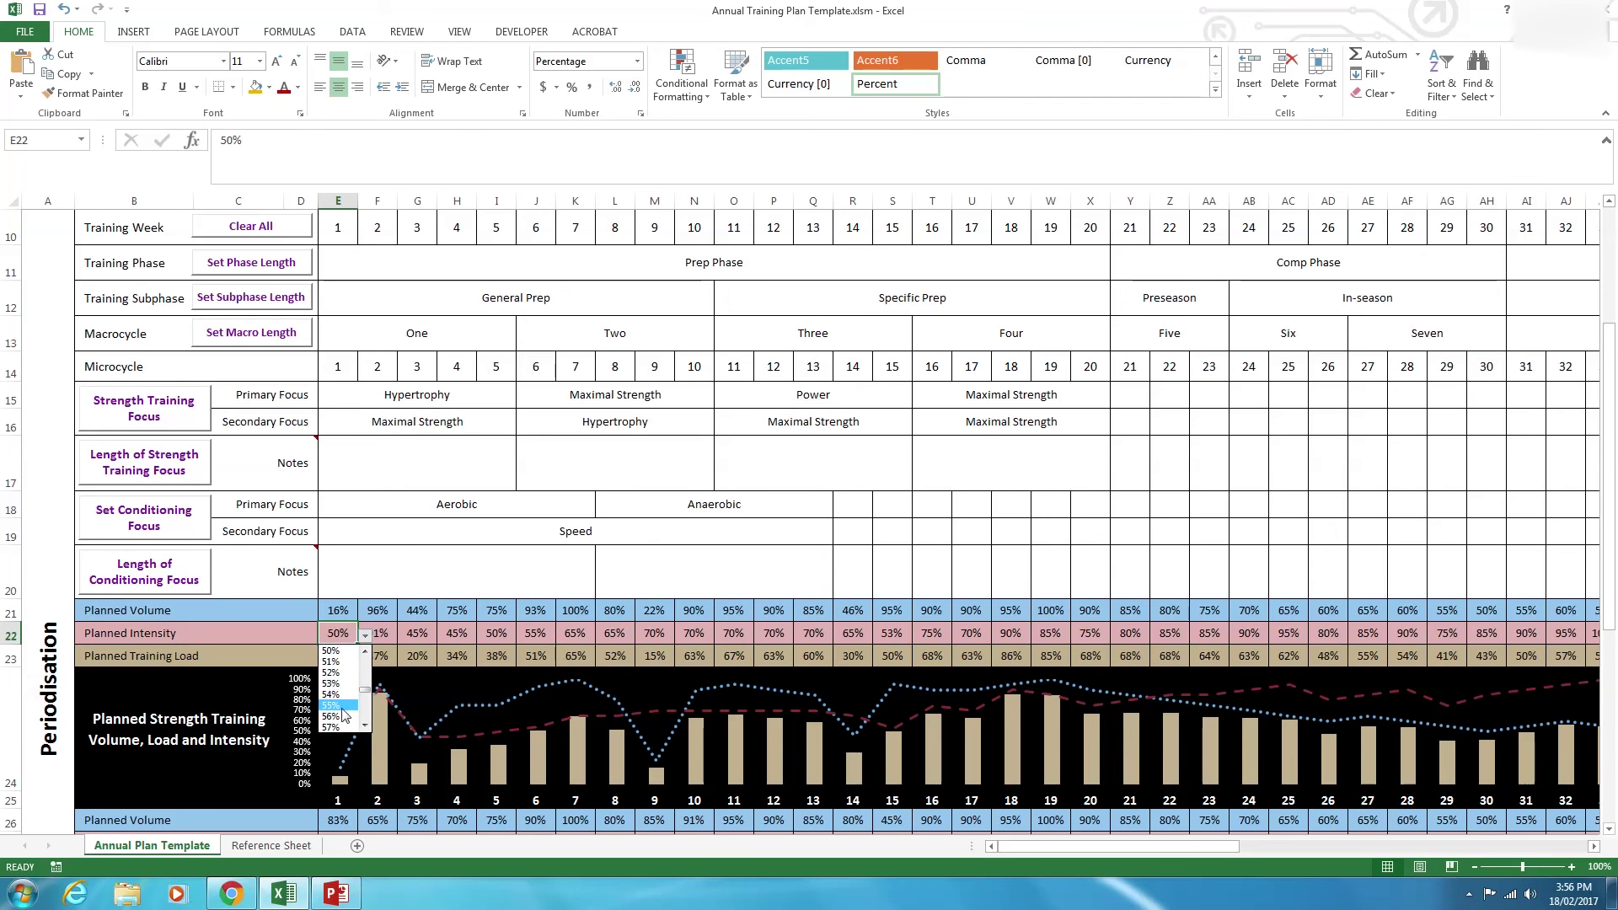
click(332, 721)
click(208, 657)
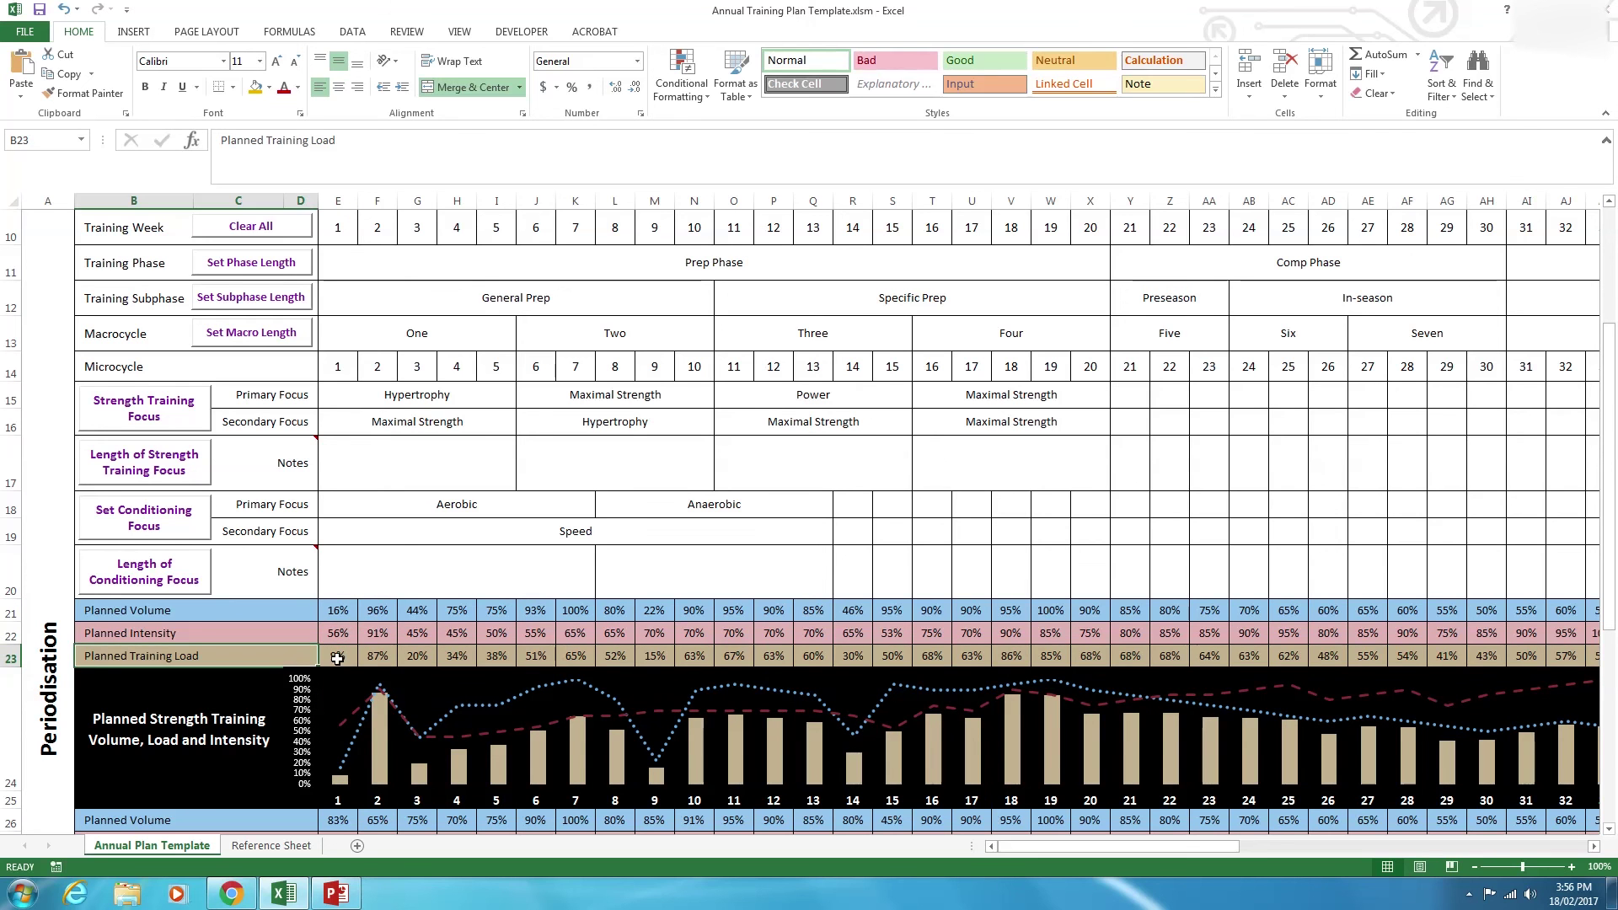
key(Right)
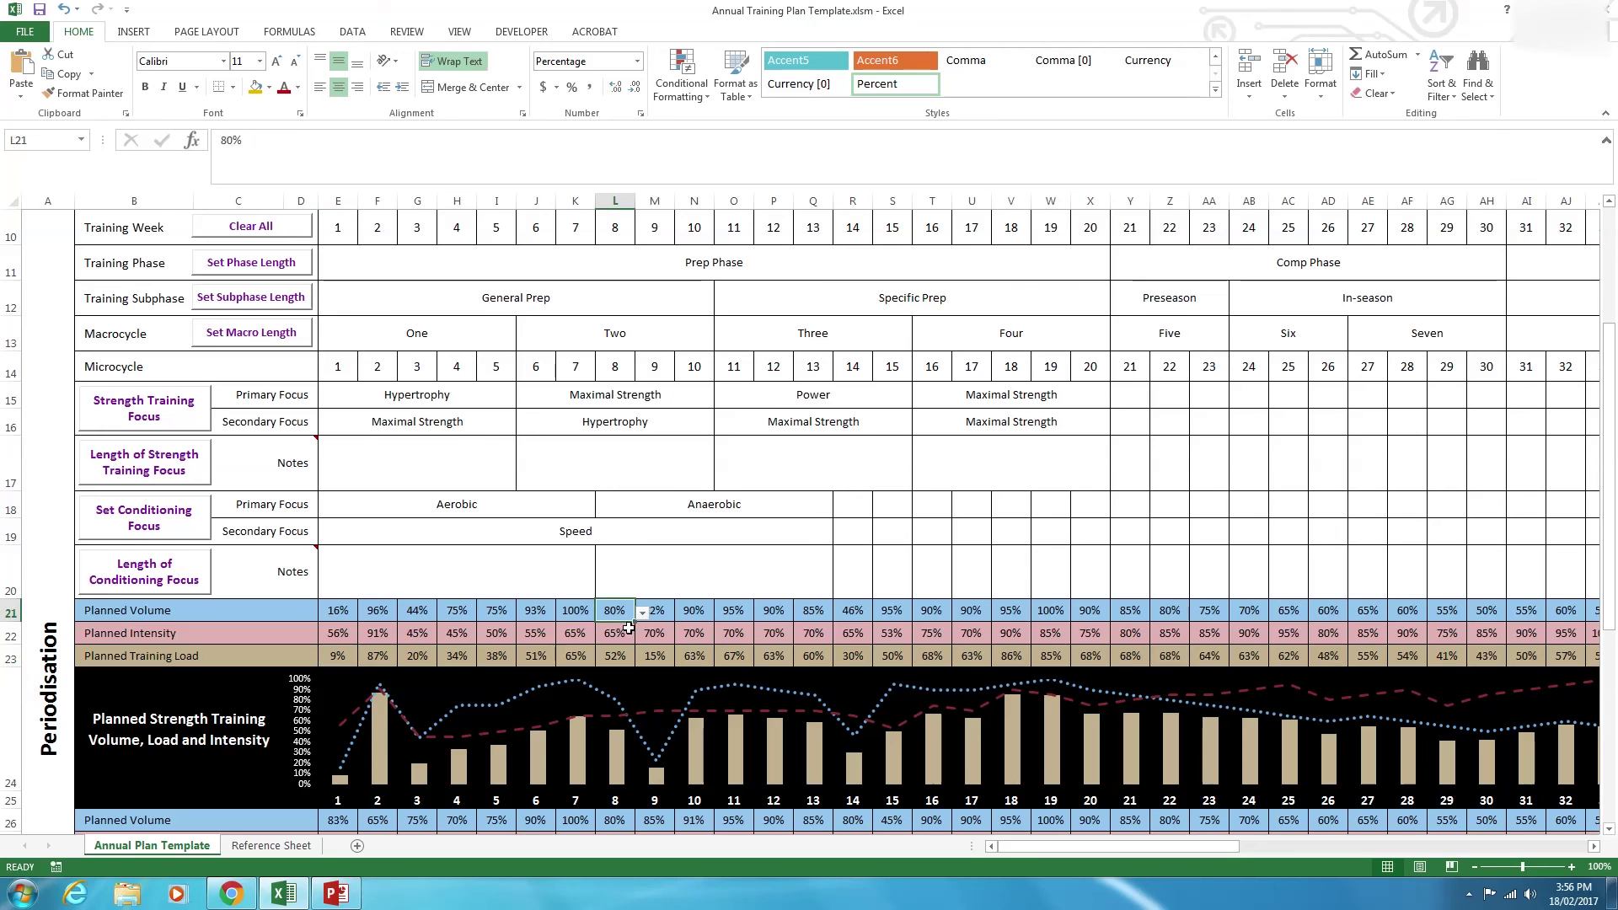
Set week 9's planned volume (M21) to 26% and week 15's planned intensity (S22) to 58%.
click(651, 611)
click(682, 614)
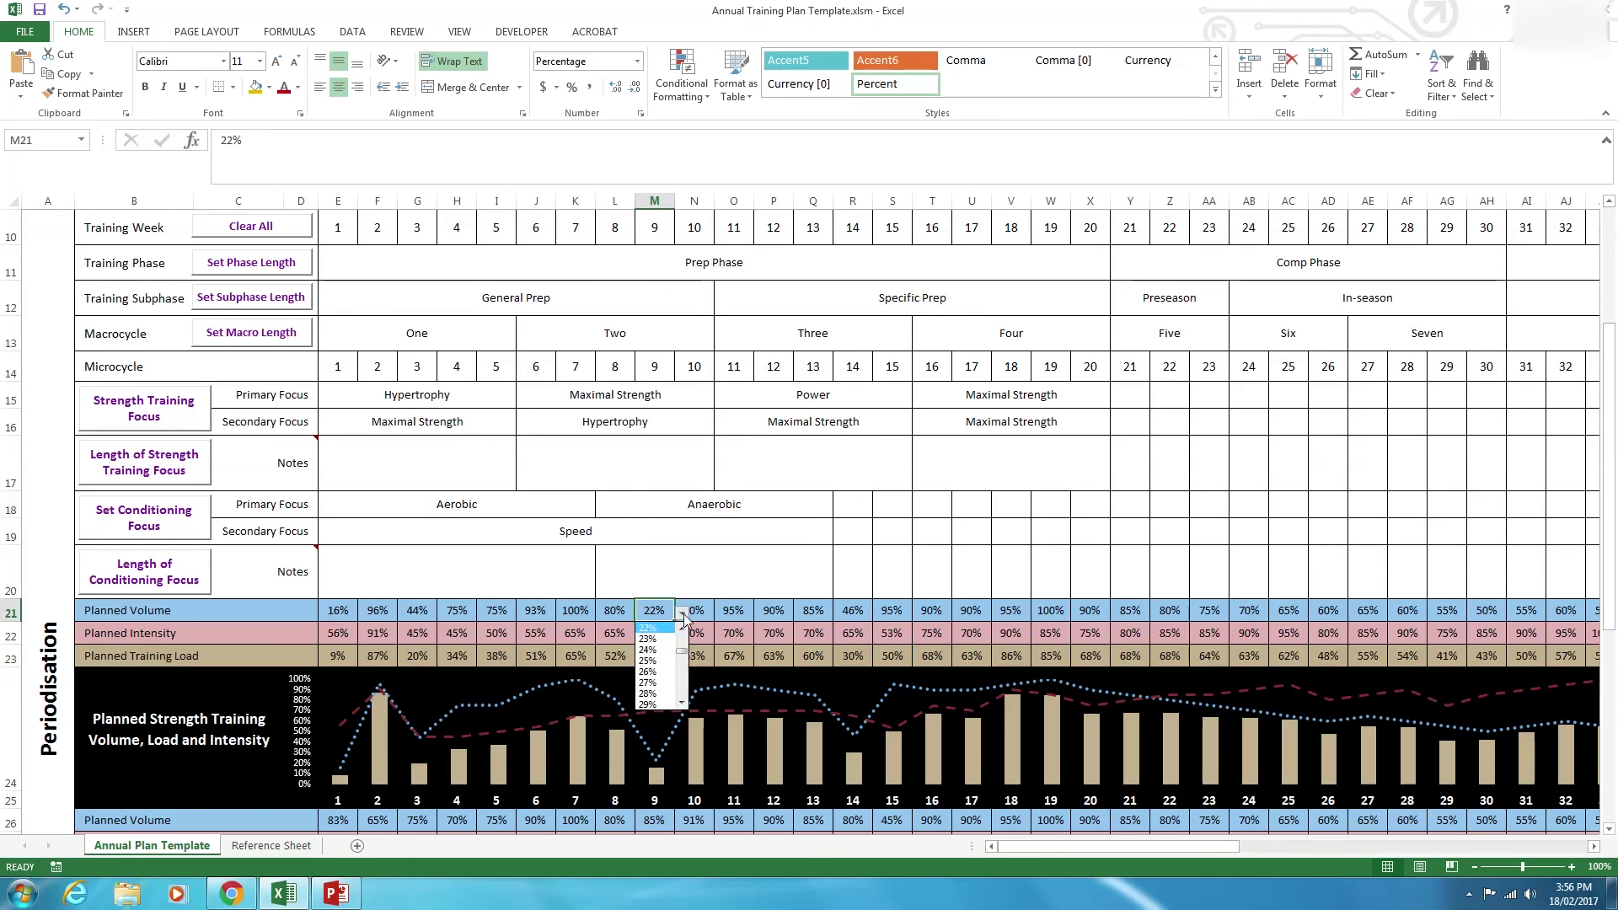
click(647, 672)
click(891, 633)
click(920, 636)
click(894, 653)
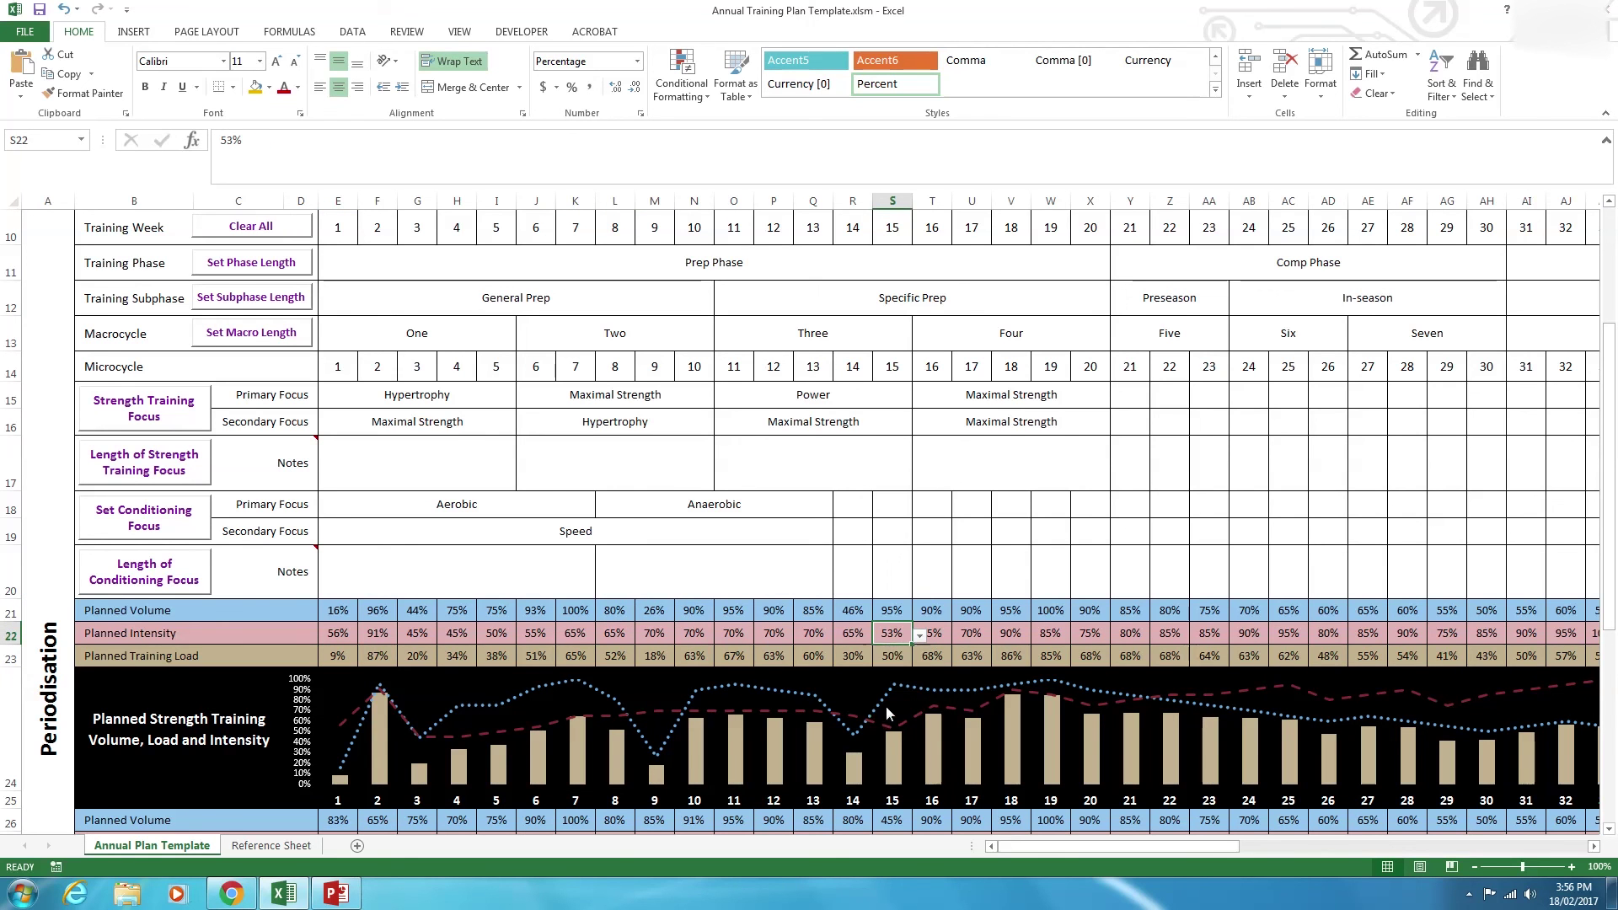
mouse_move(1235, 847)
mouse_down()
mouse_move(1349, 856)
mouse_move(1233, 862)
mouse_up()
drag(1085, 850, 1059, 850)
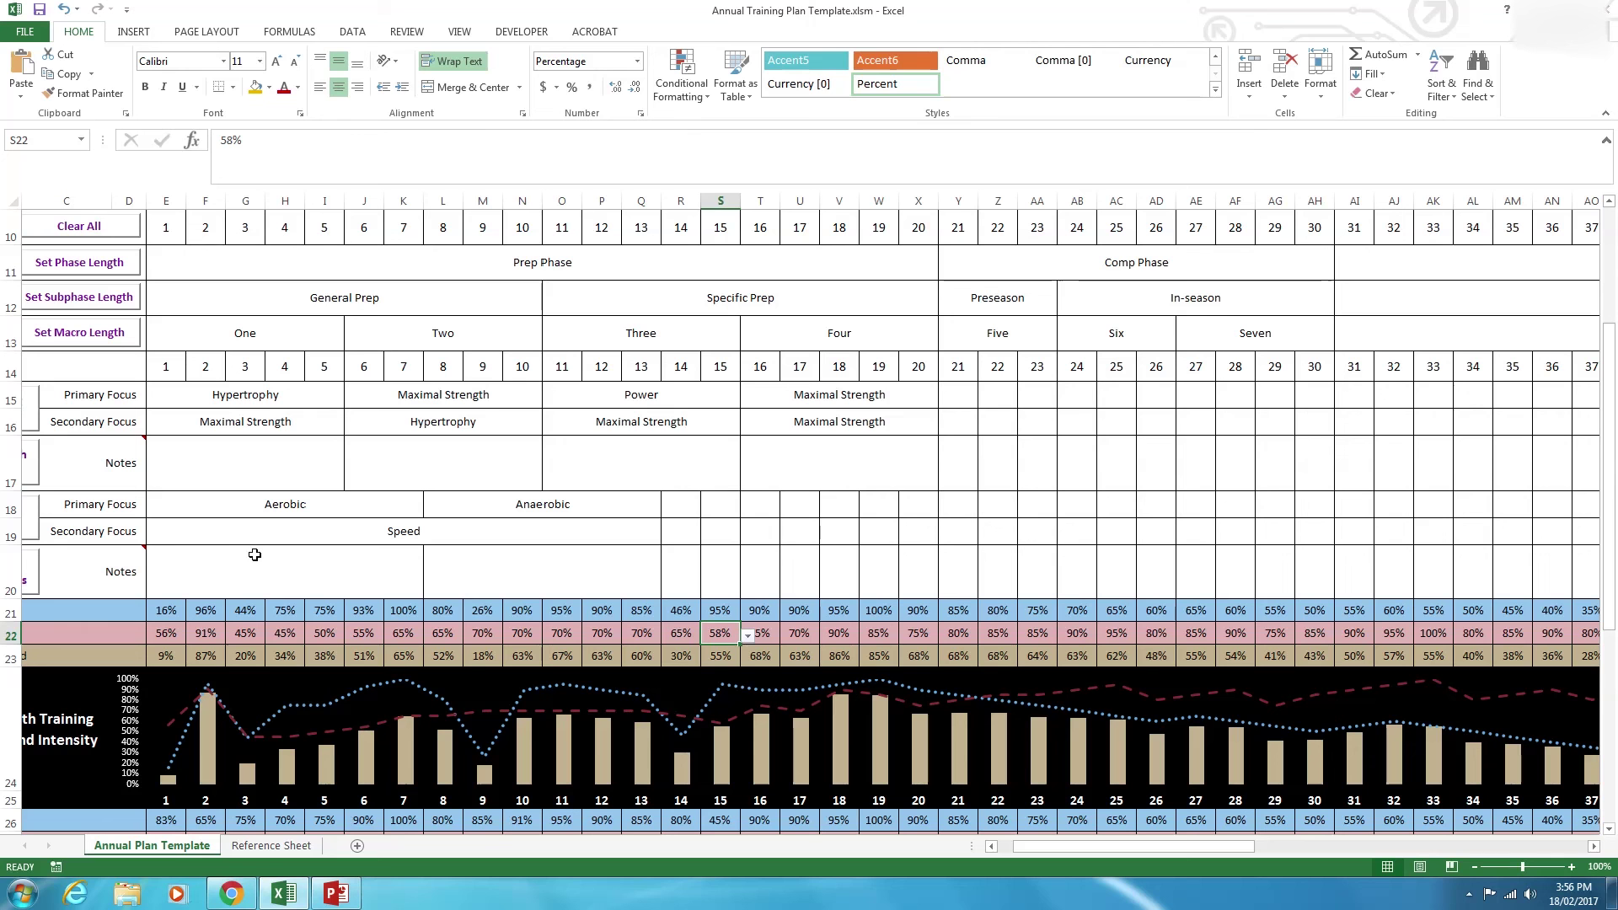
Highlight the blank strength notes cells for weeks 21–30 and conditioning cells for weeks 14–20.
click(1196, 462)
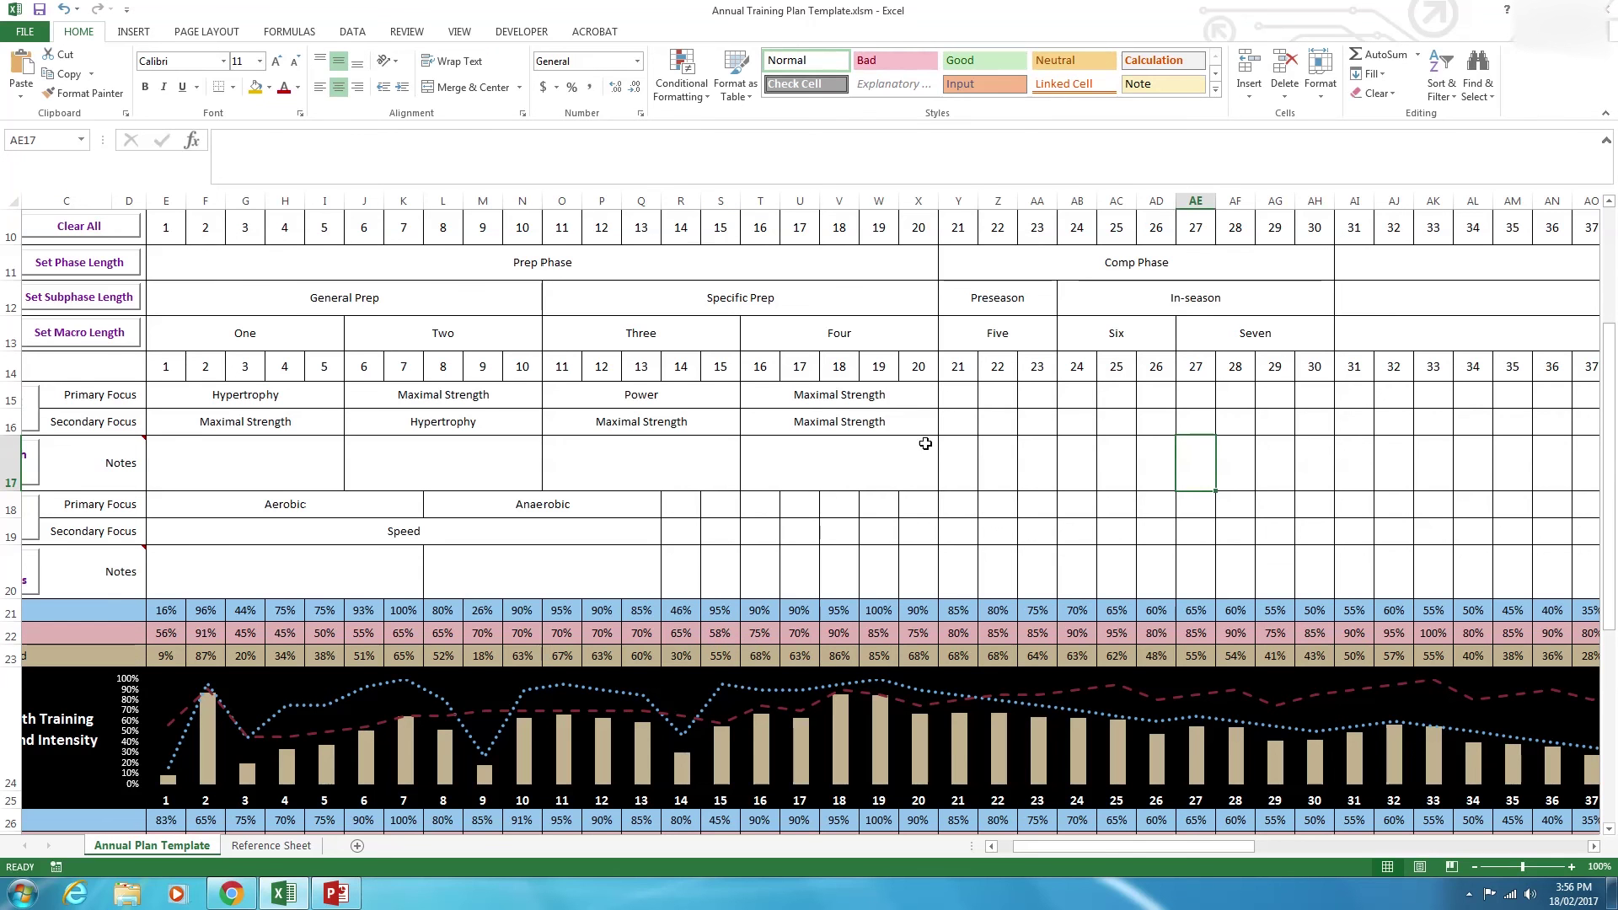
click(995, 462)
drag(1162, 453, 1306, 450)
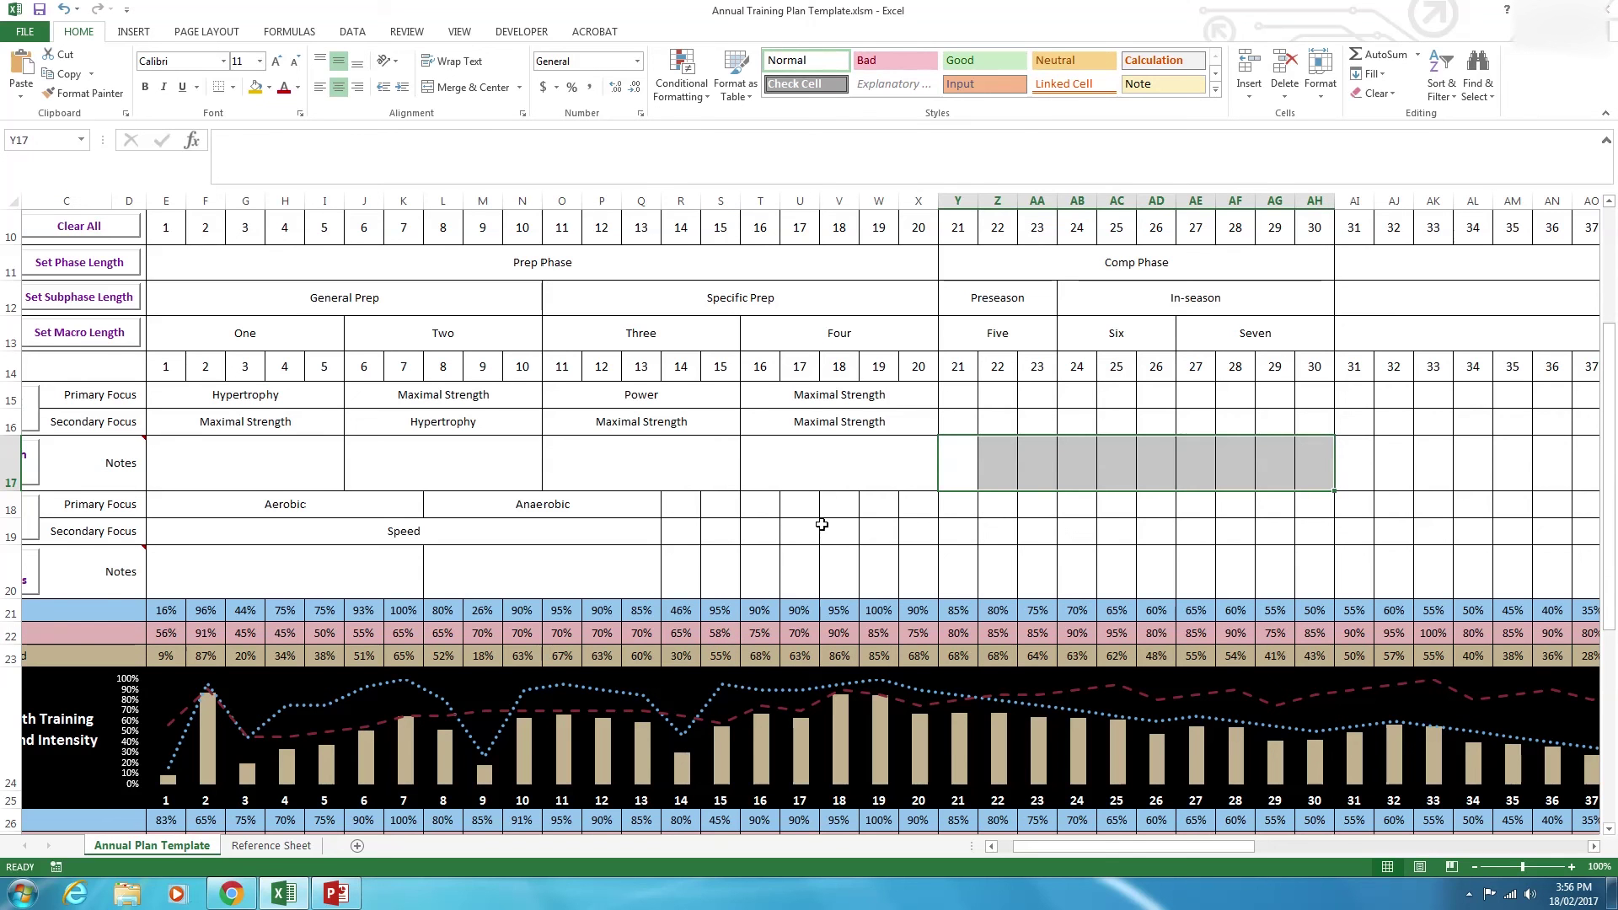
drag(681, 506, 922, 537)
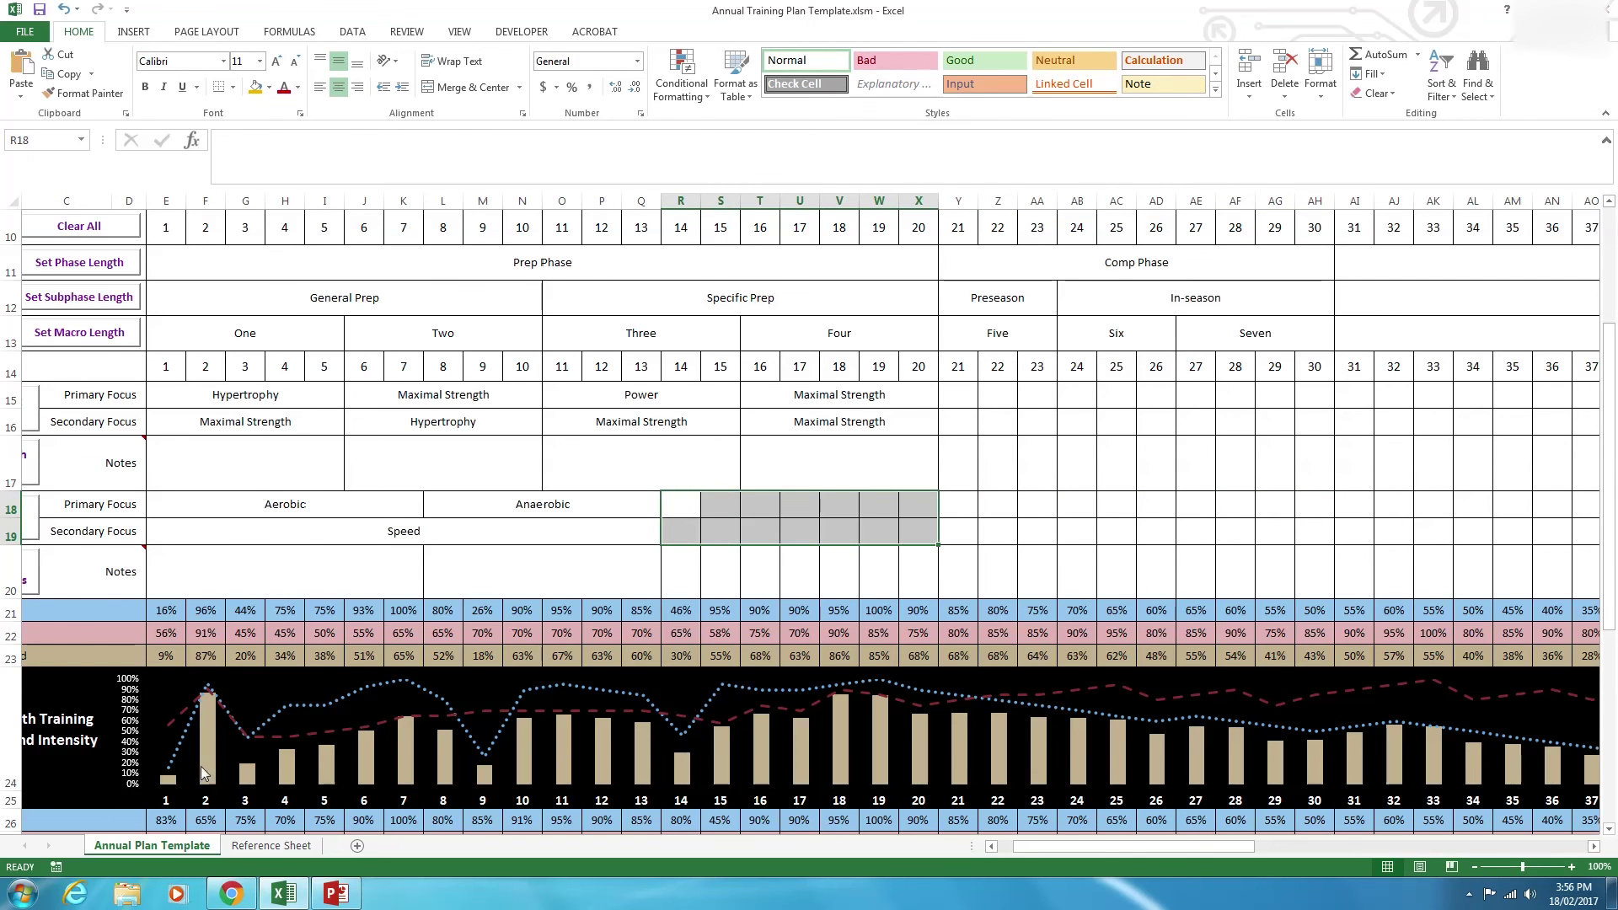
scroll(1024, 845, left, 4)
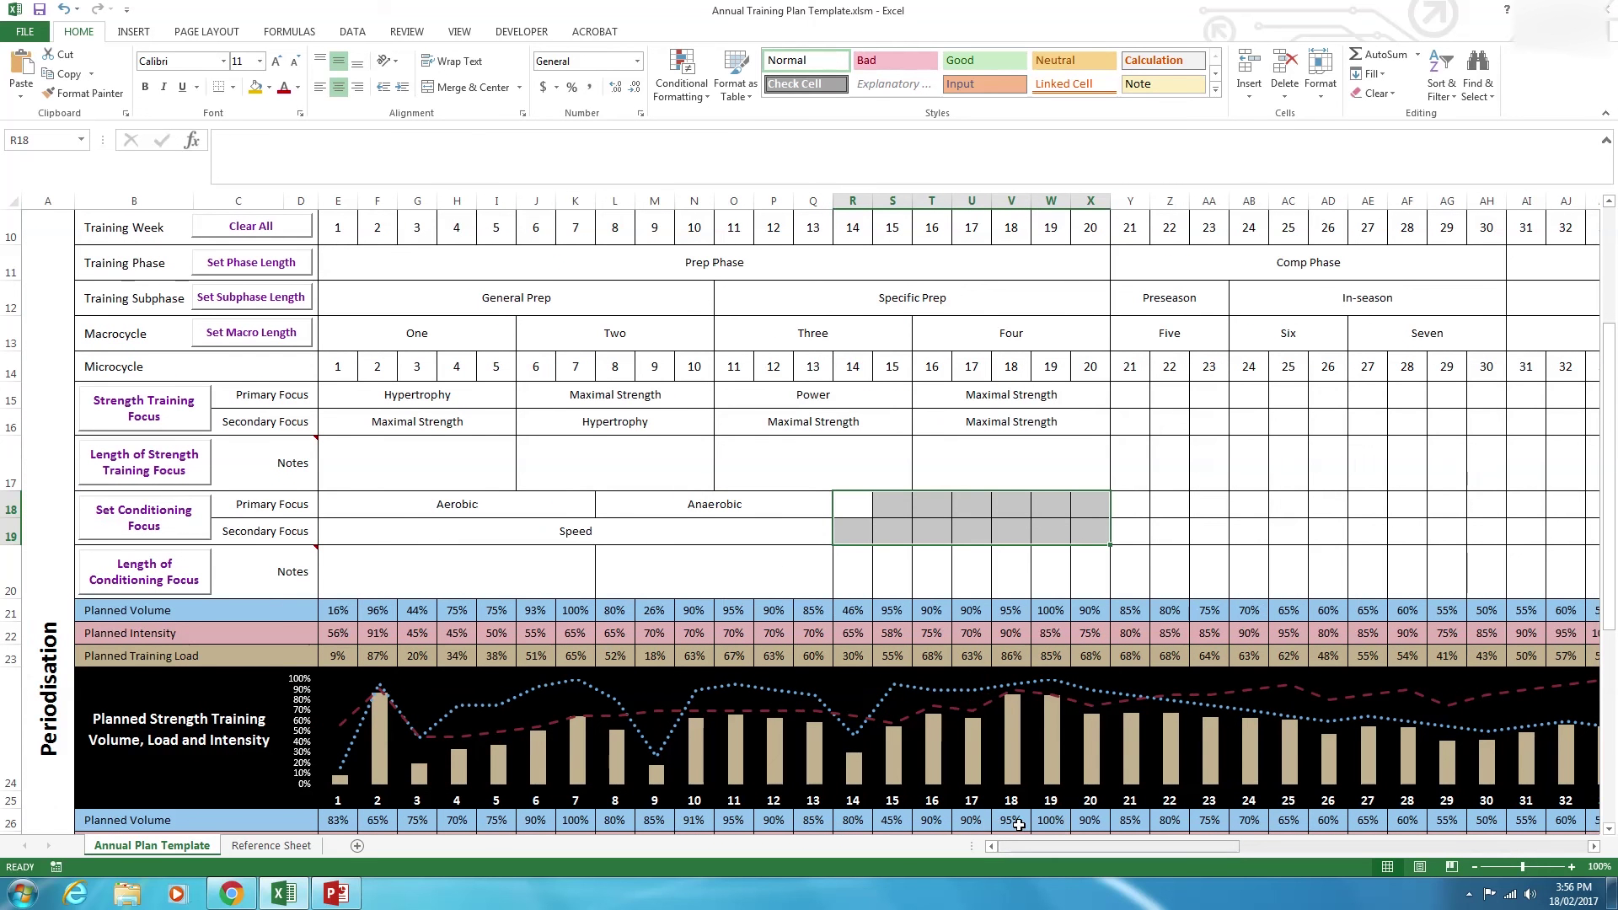
Clear All the training phase, subphase, macrocycle and focus rows.
drag(854, 536, 1205, 526)
click(1206, 526)
drag(848, 516, 1084, 542)
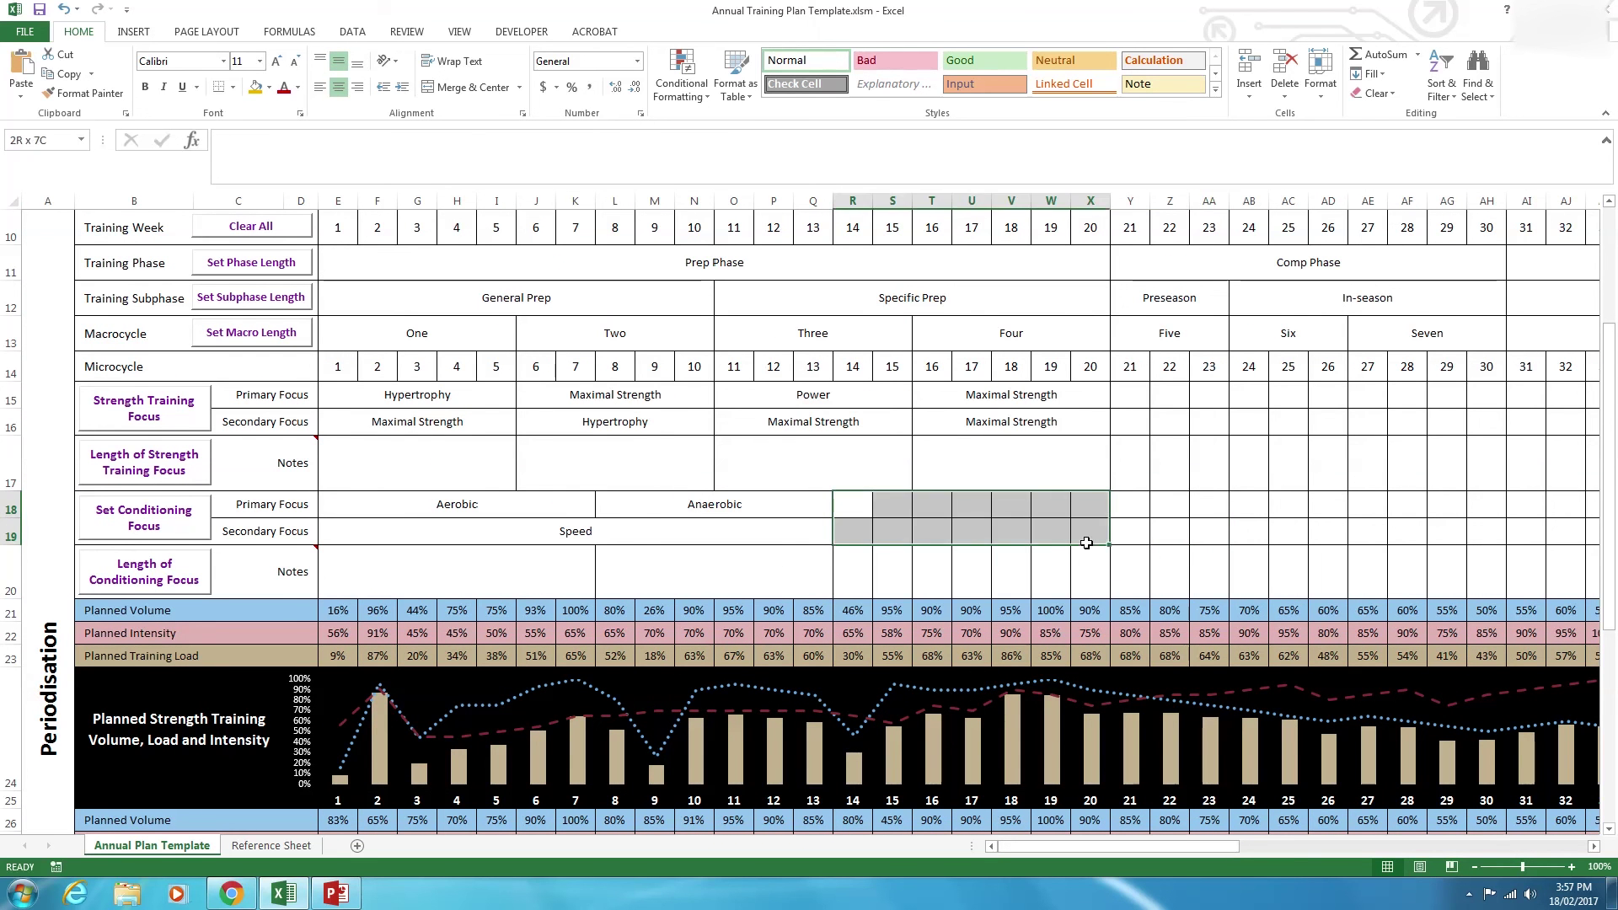
click(1323, 467)
scroll(1276, 554, down, 5)
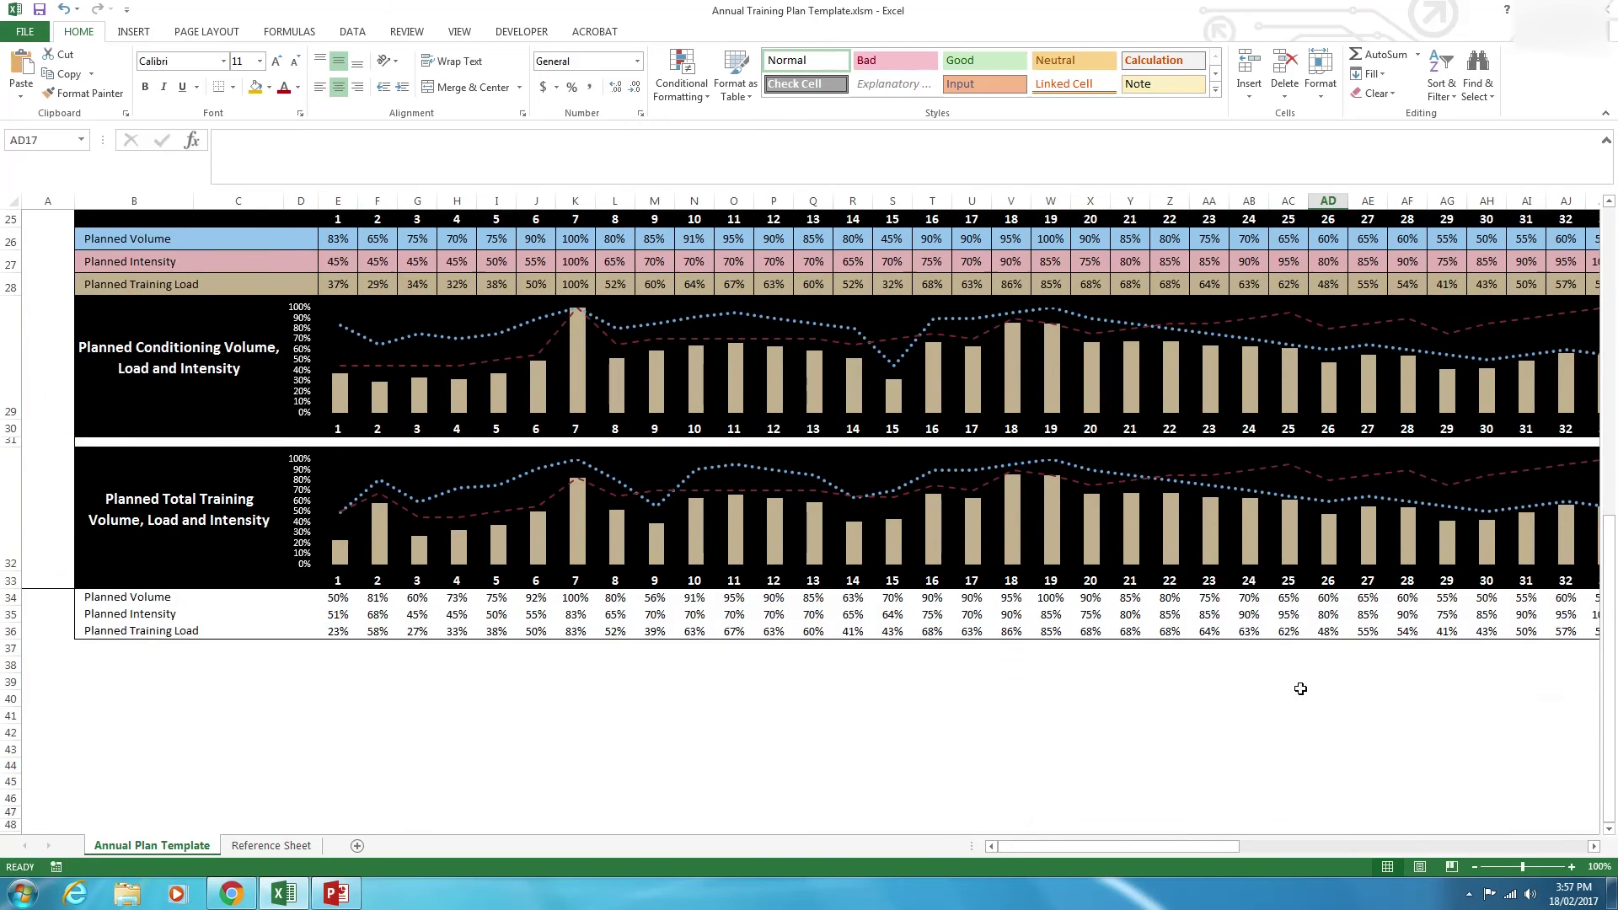
scroll(1265, 679, up, 8)
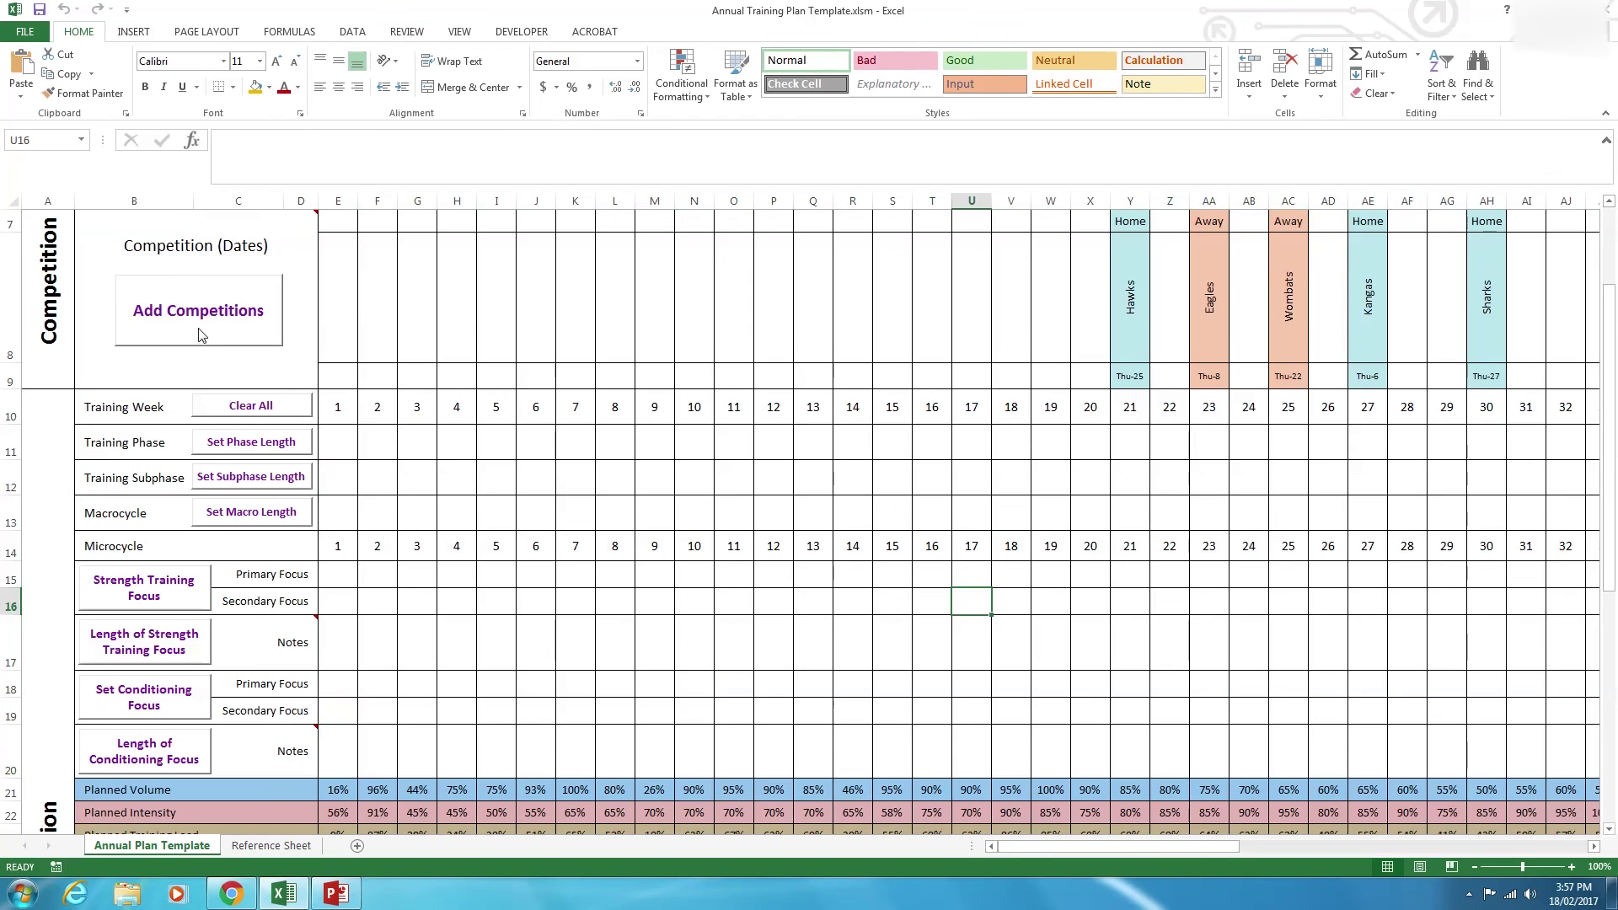
Clear All Competitions on the Reference Sheet and return to the Annual Plan Template.
click(200, 335)
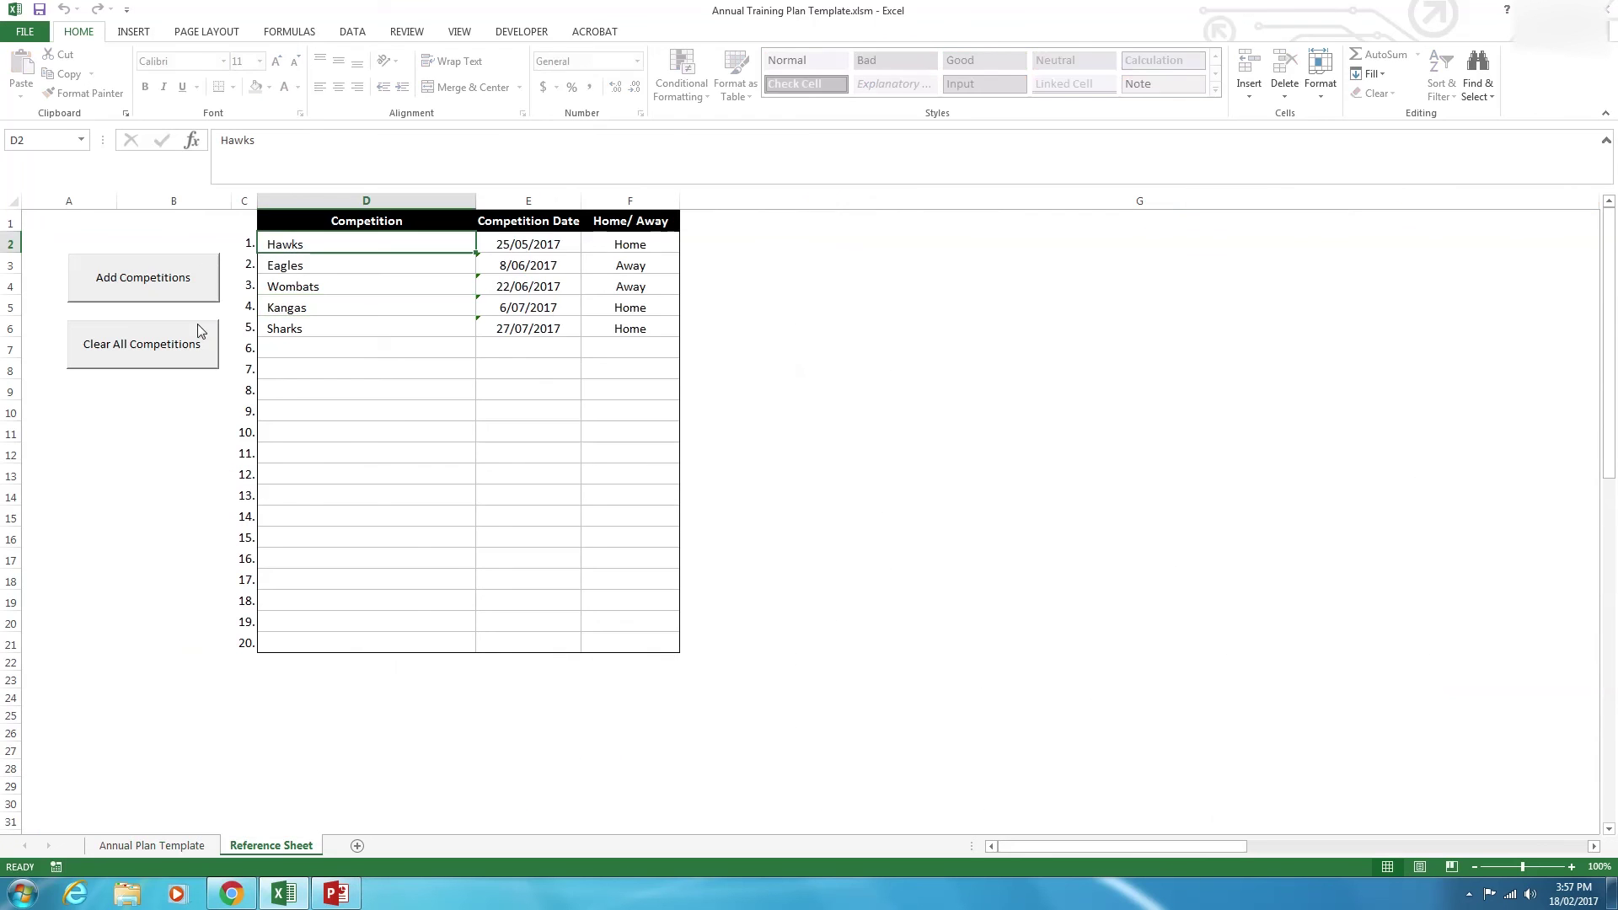
click(181, 358)
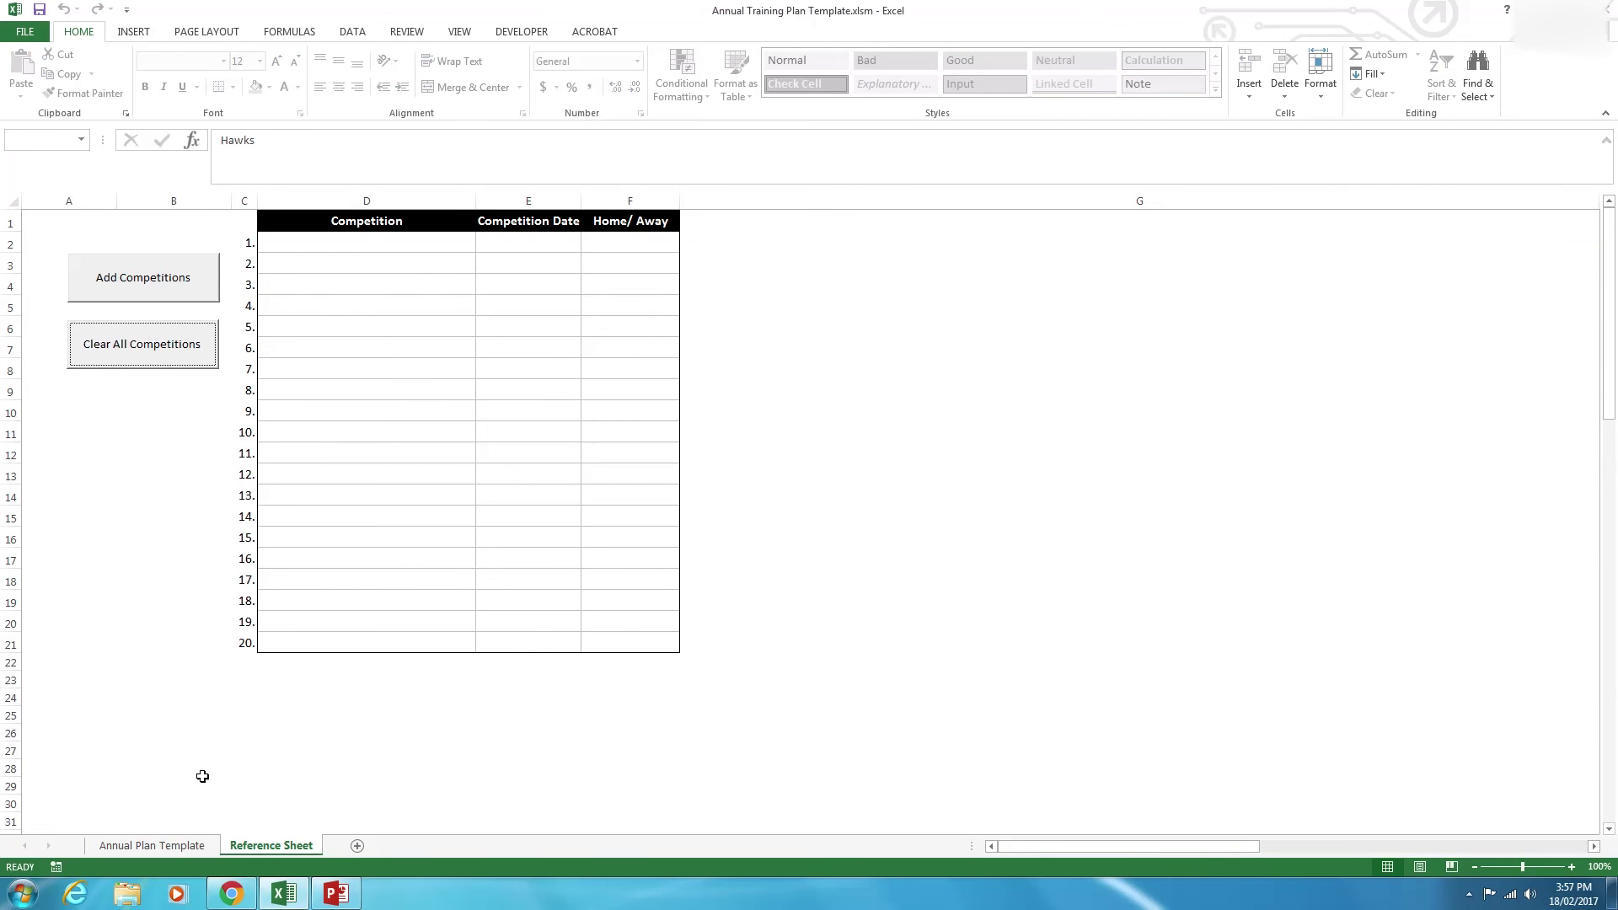
click(174, 846)
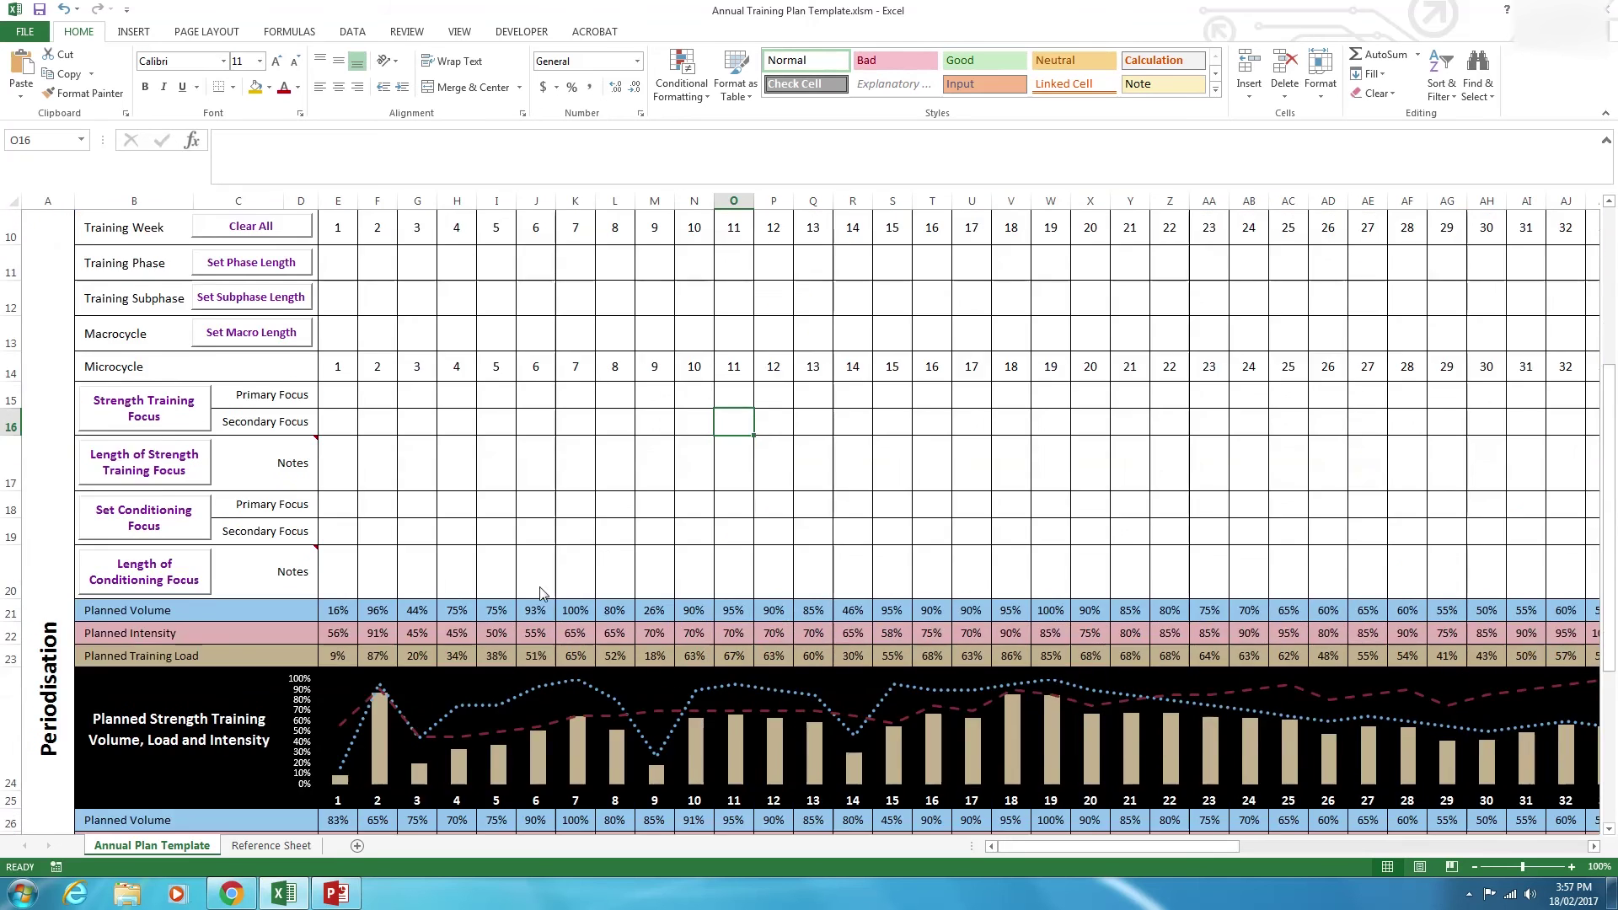
Check the competition row's cells to confirm no Home/Away markers remain.
scroll(667, 557, up, 3)
click(623, 456)
click(1074, 521)
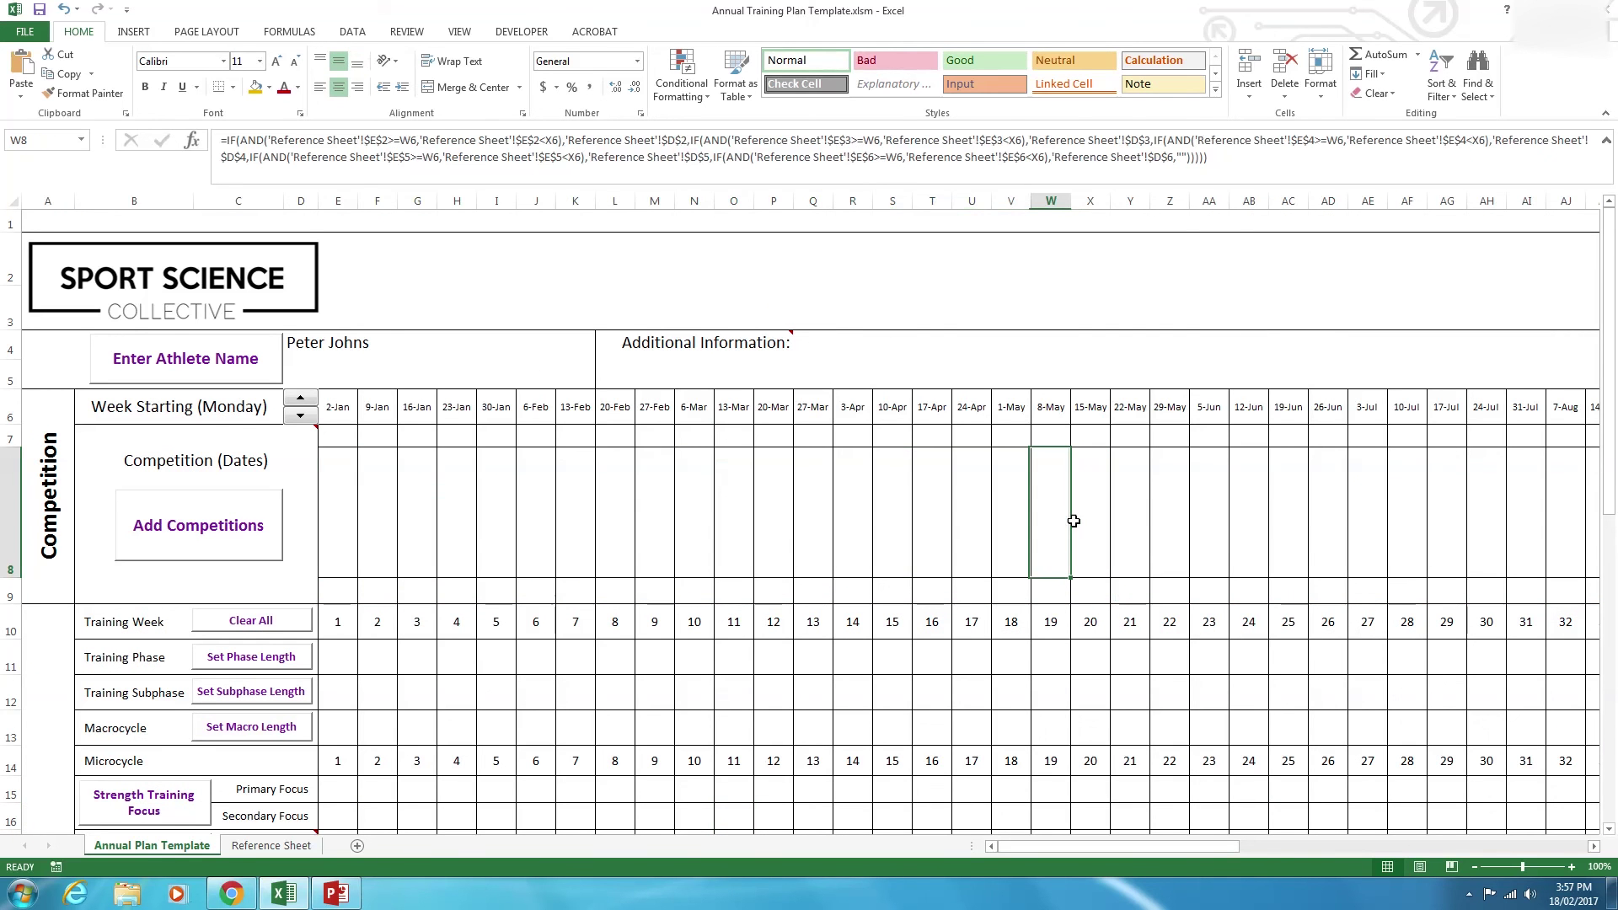
drag(311, 439, 1246, 563)
click(1265, 549)
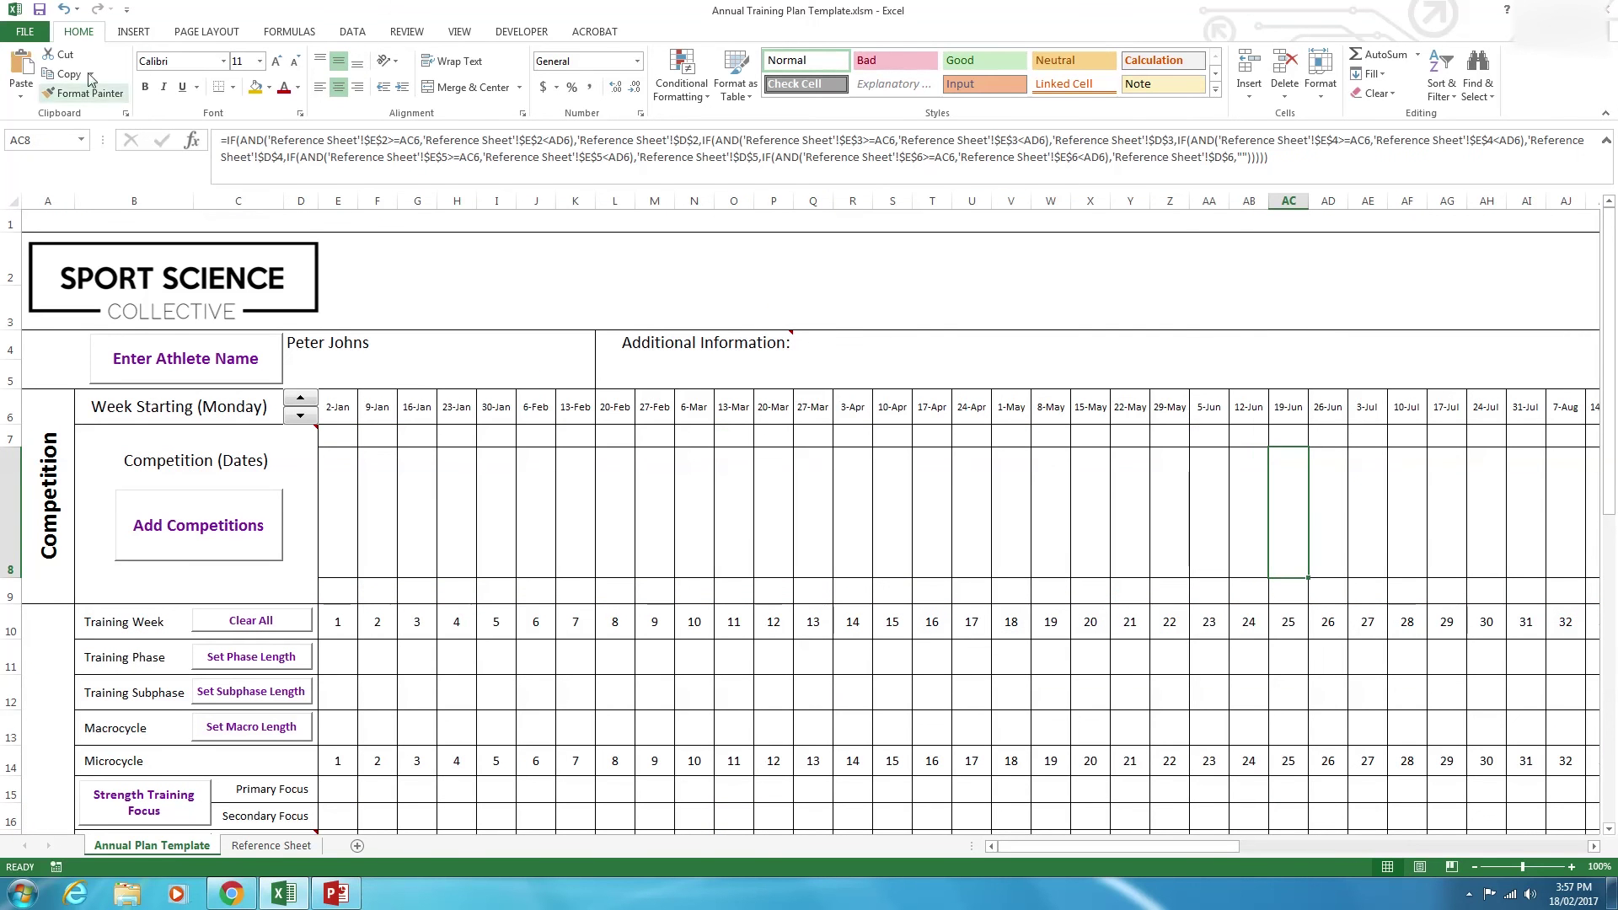